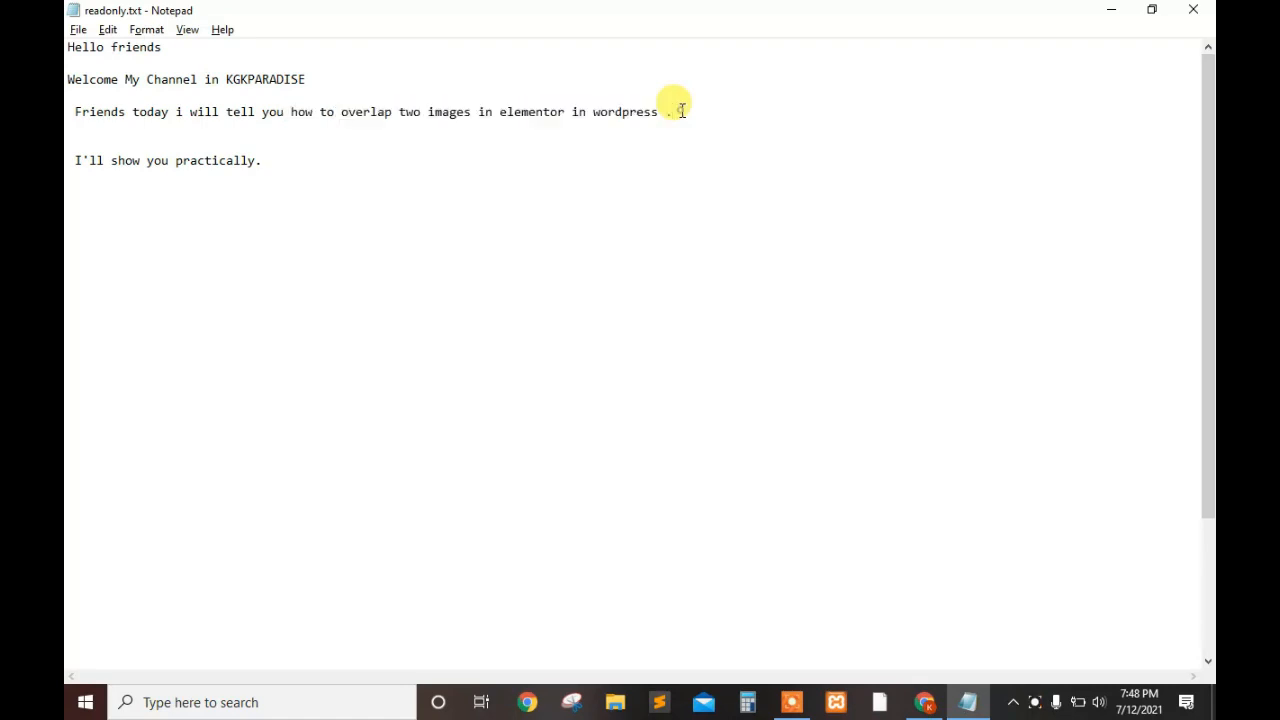
Change the last line of readonly.txt to "I'll show you practically ok." and save the file
{"action": "left_click_drag", "start_coordinate": [76, 160], "coordinate": [239, 156]}
{"action": "left_click", "coordinate": [322, 162]}
{"action": "key", "text": "BackSpace"}
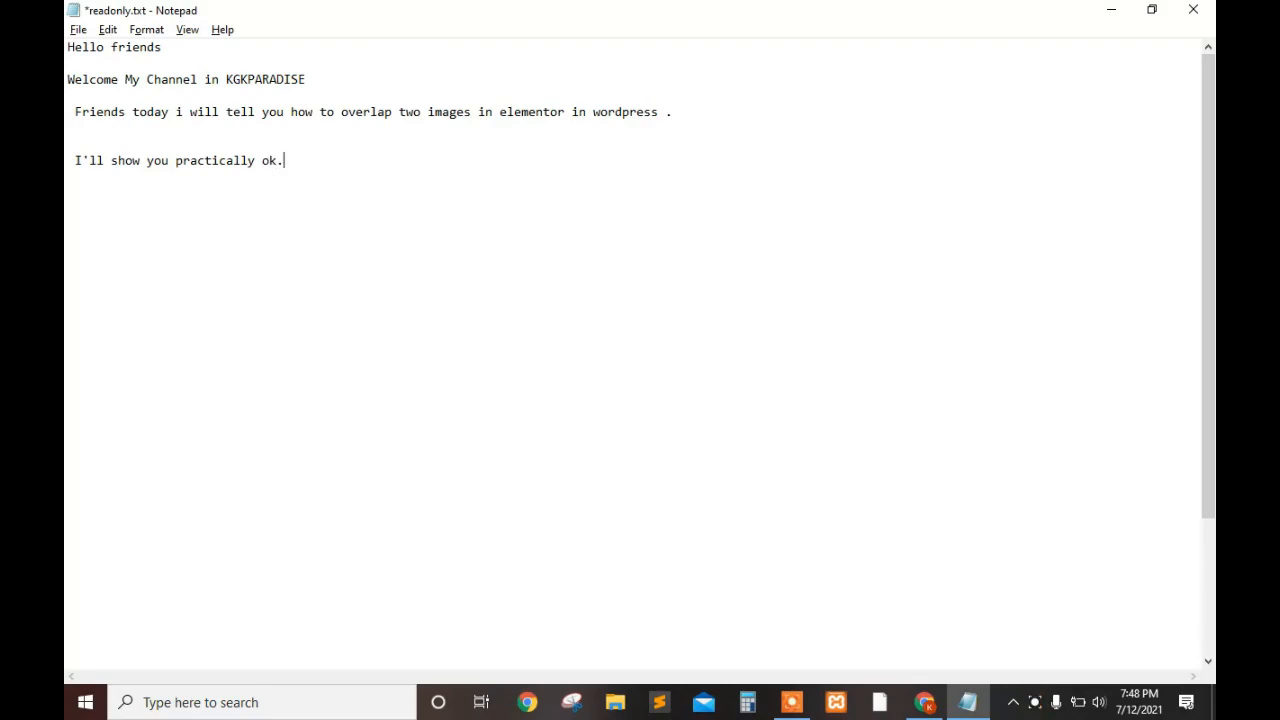
{"action": "key", "text": "ctrl+s"}
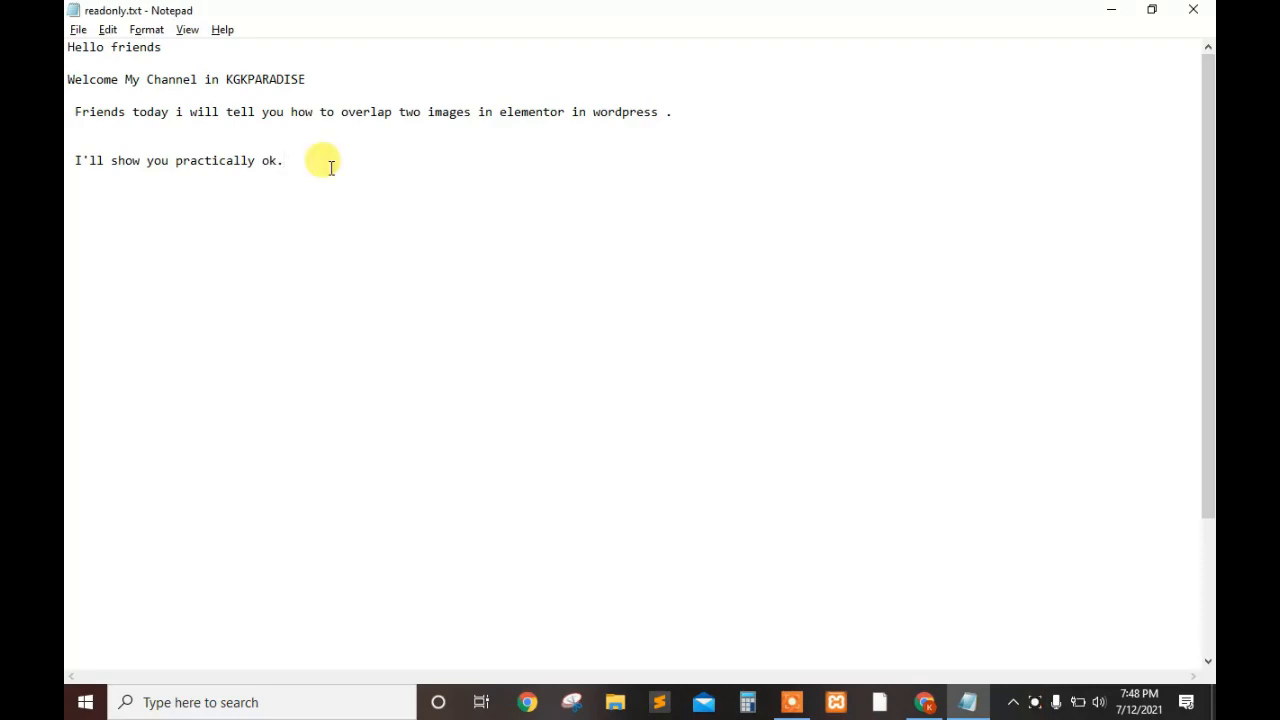
Switch to the WordPress admin in Chrome and open the editor for a new page in a separate browser tab
{"action": "left_click", "coordinate": [928, 703]}
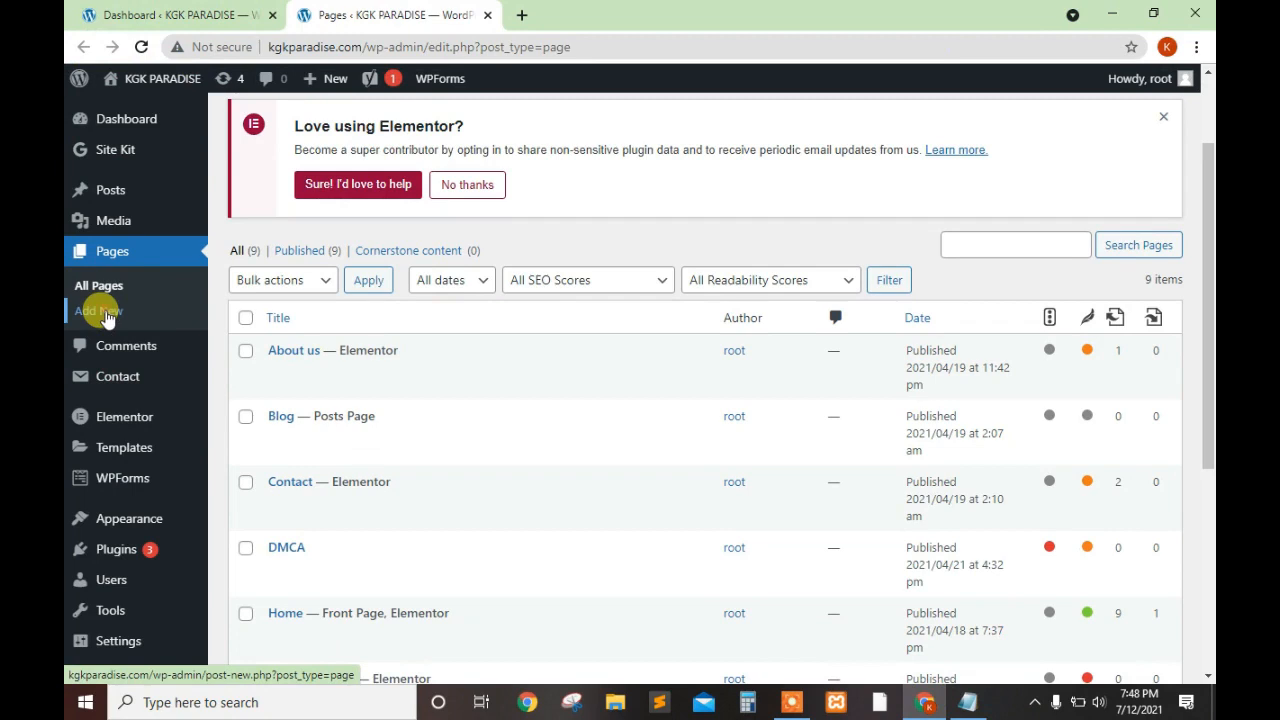
{"action": "right_click", "coordinate": [107, 316]}
{"action": "left_click", "coordinate": [175, 325]}
{"action": "left_click", "coordinate": [640, 12]}
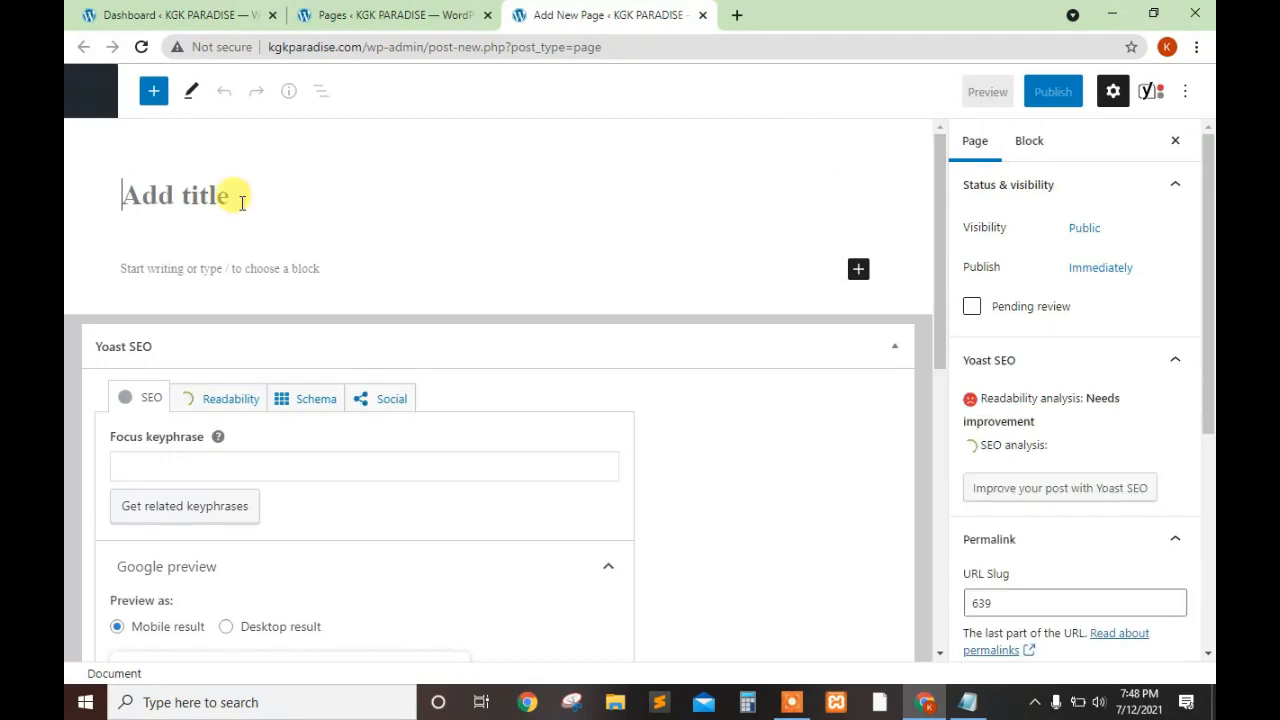
Title the new page "Image-page"
{"action": "type", "text": "Ima"}
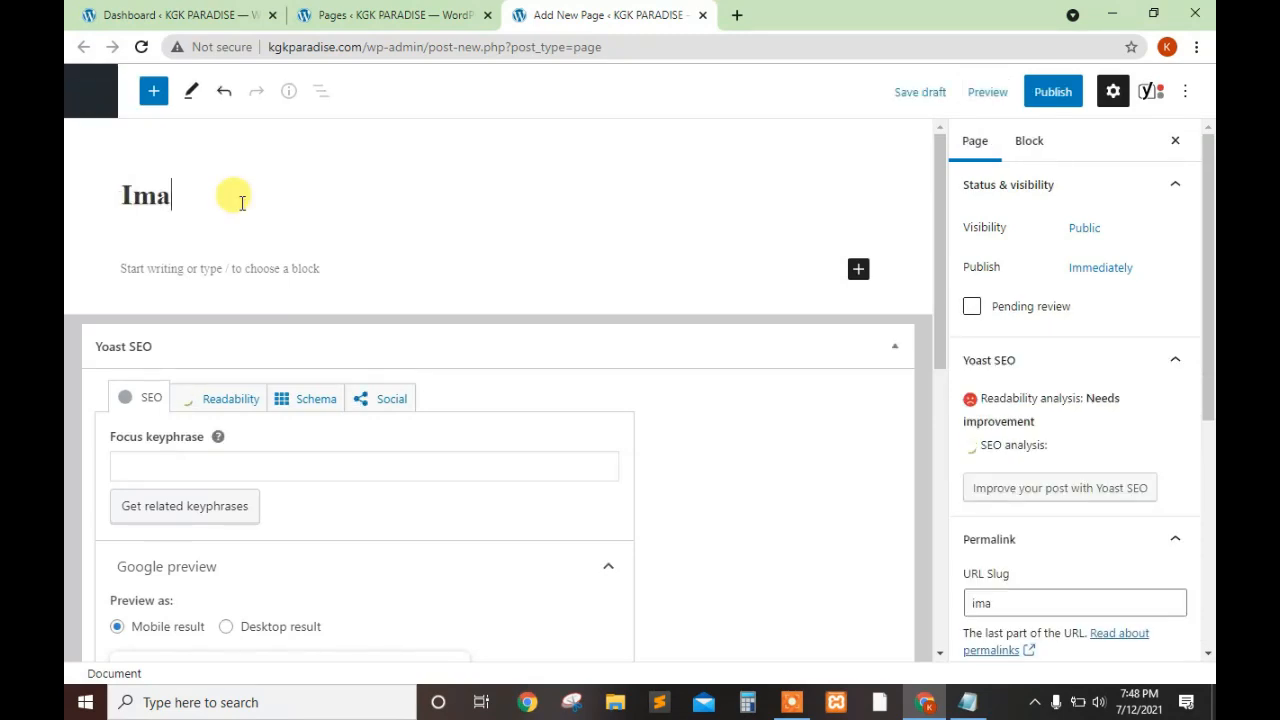
{"action": "type", "text": "g"}
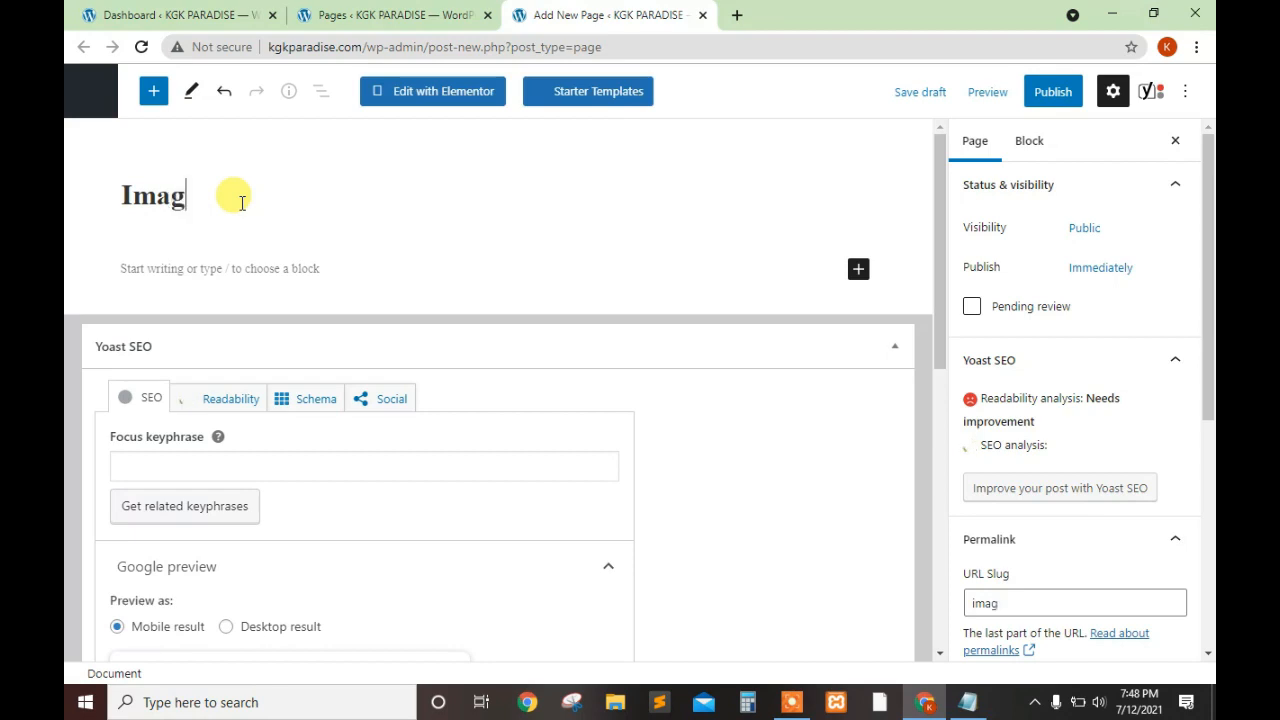
{"action": "type", "text": "e -"}
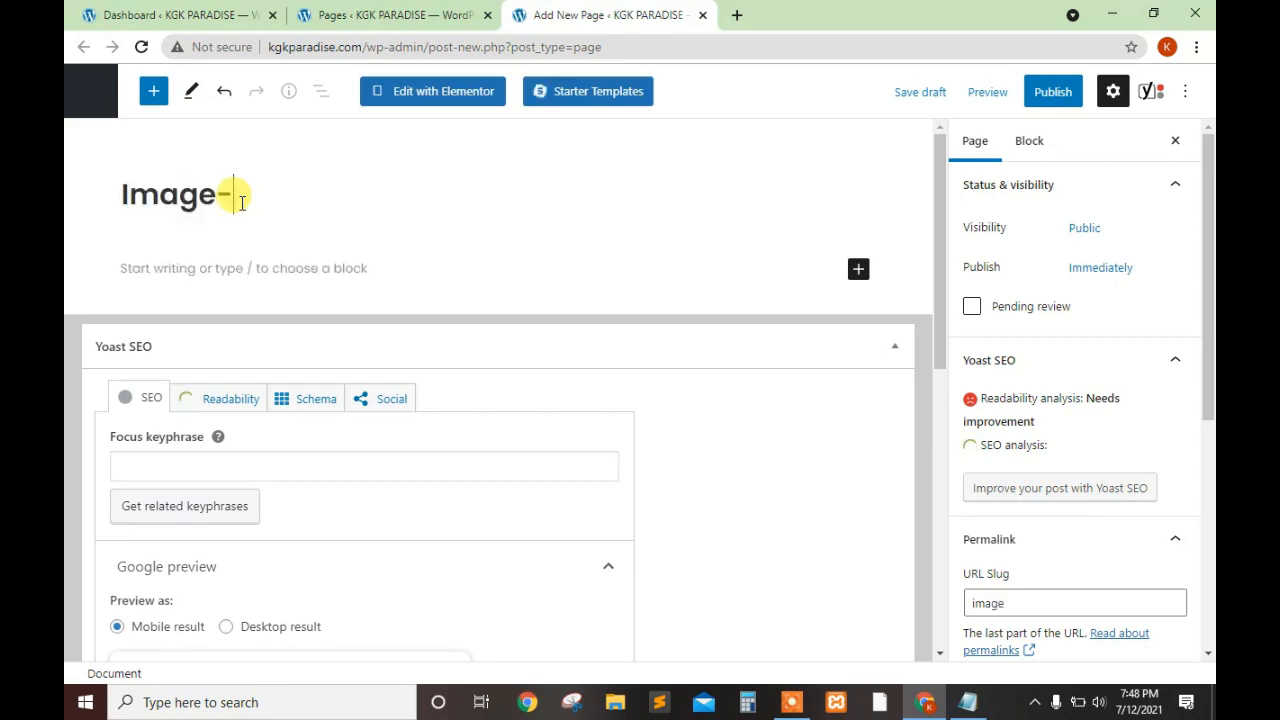
{"action": "type", "text": "s"}
{"action": "key", "text": "BackSpace"}
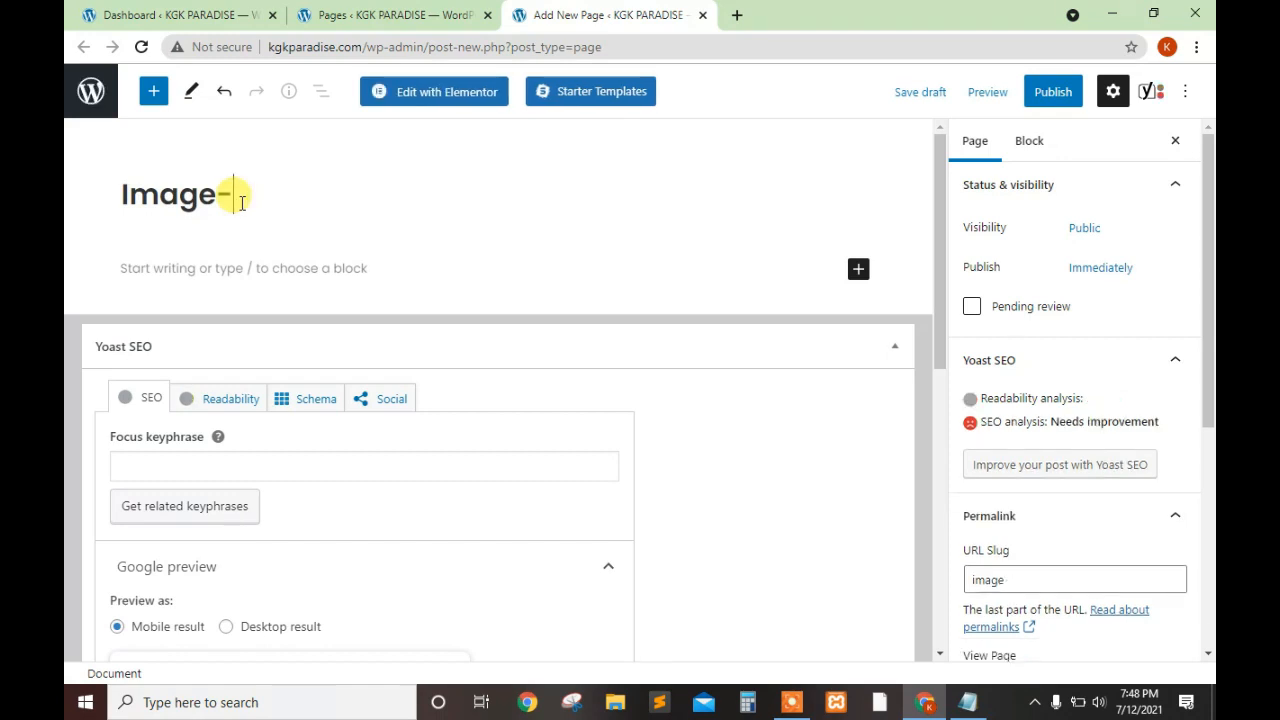
{"action": "type", "text": "page"}
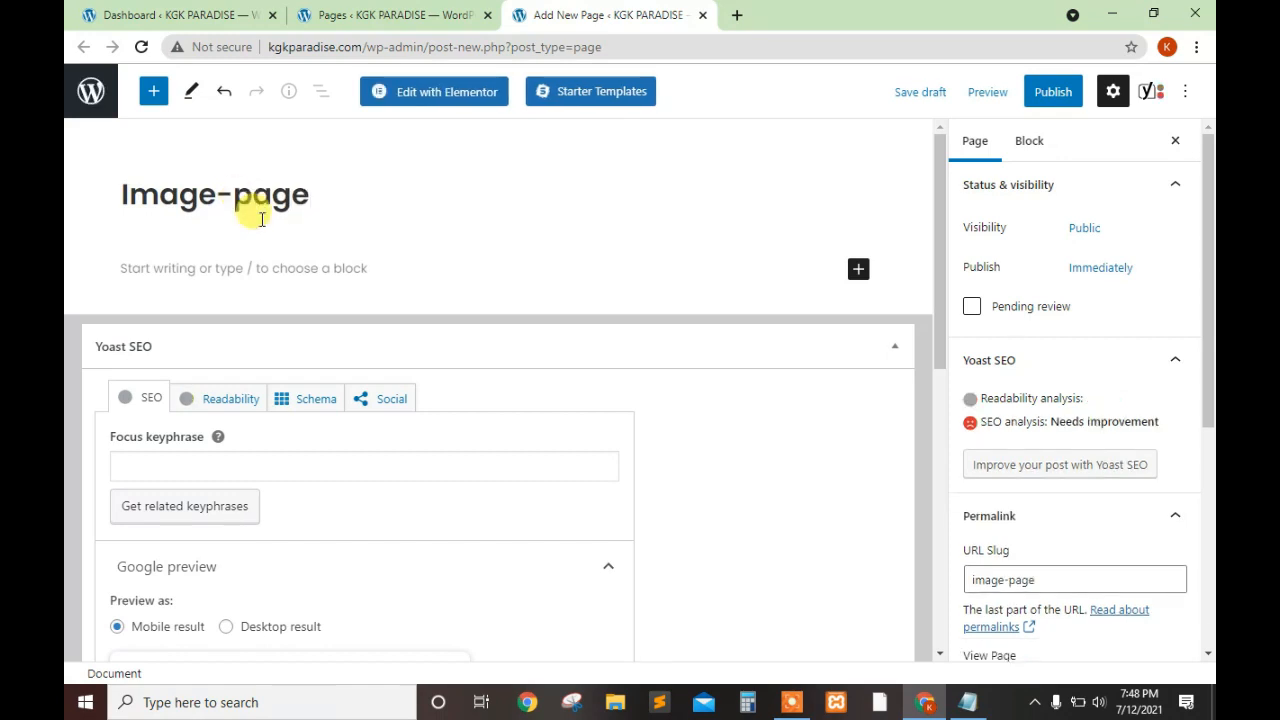
Set the page template to Elementor Full Width and publish the page
{"action": "left_click_drag", "start_coordinate": [1206, 271], "coordinate": [1208, 645]}
{"action": "left_click", "coordinate": [1046, 531]}
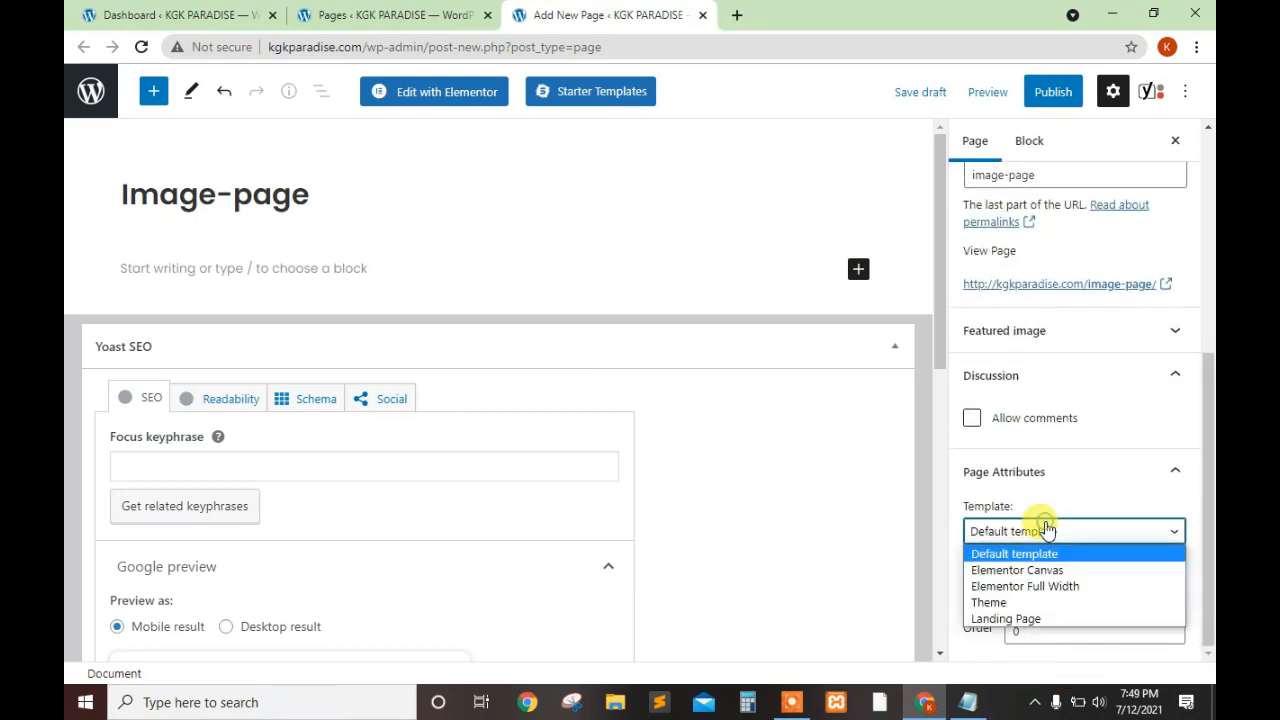
{"action": "left_click", "coordinate": [1040, 592]}
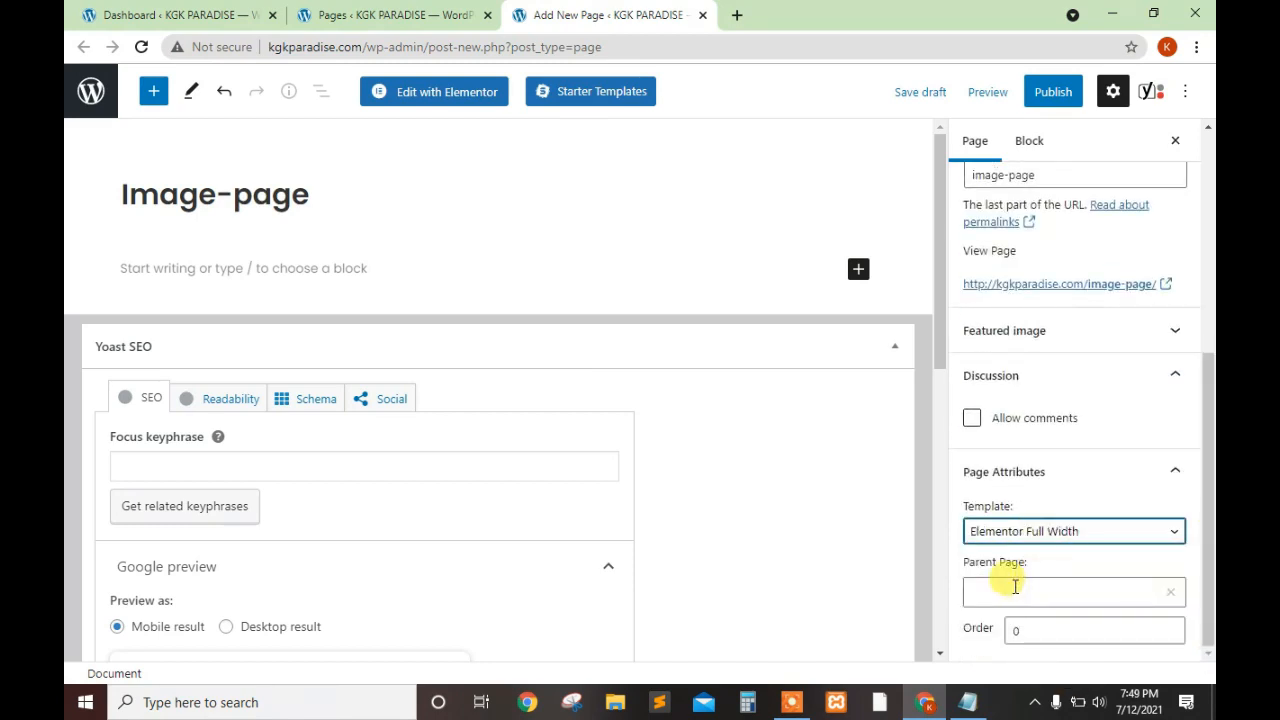
{"action": "left_click", "coordinate": [1053, 93]}
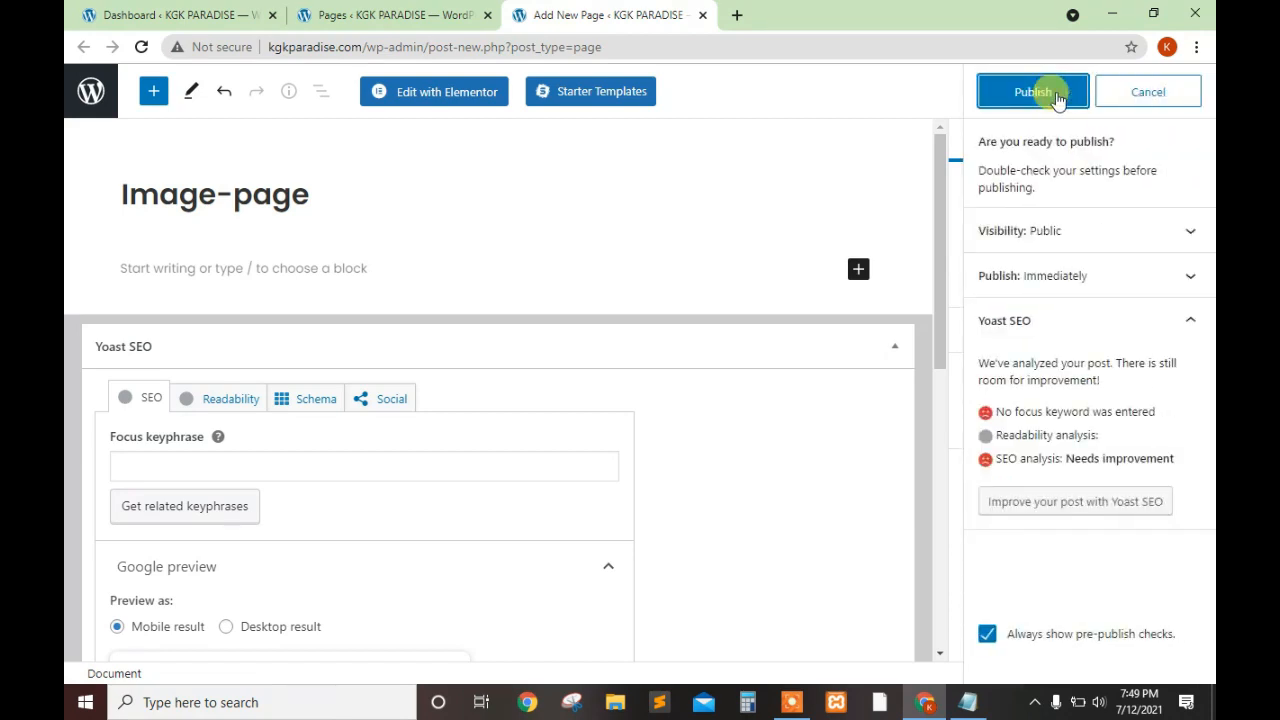
{"action": "left_click", "coordinate": [1055, 96]}
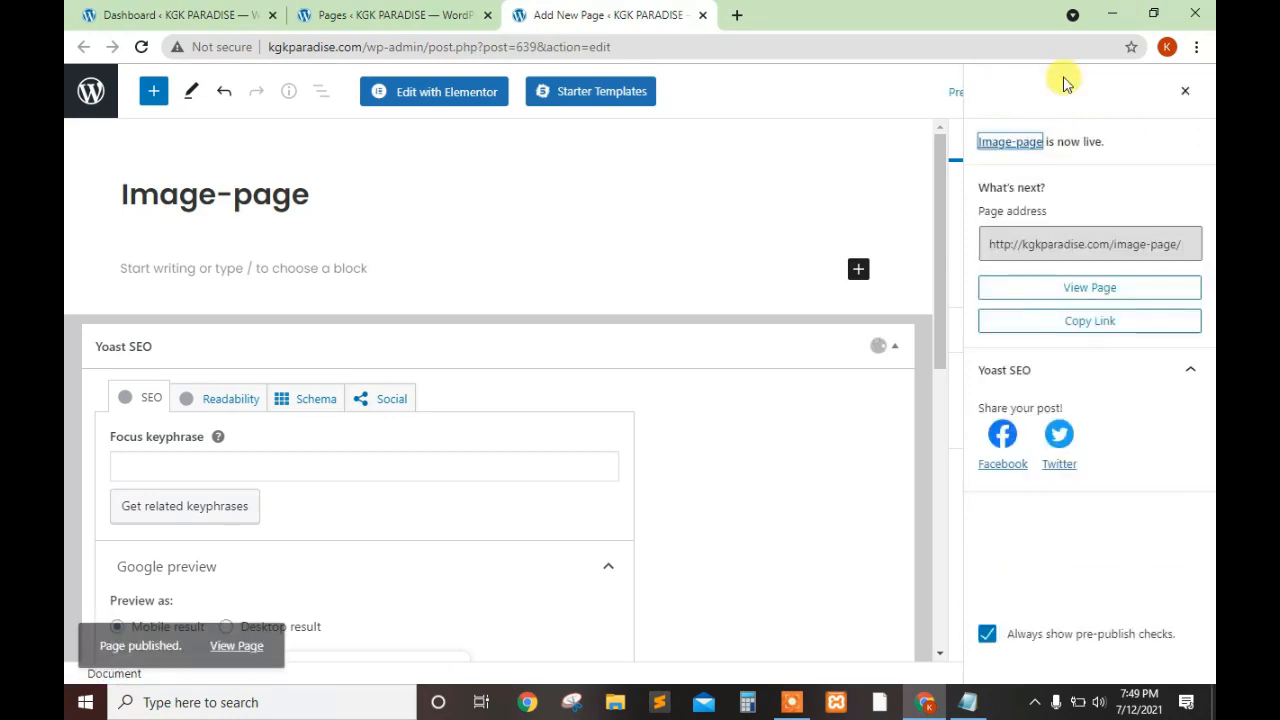
View the published Image-page on the live site in a new browser tab
{"action": "right_click", "coordinate": [257, 625]}
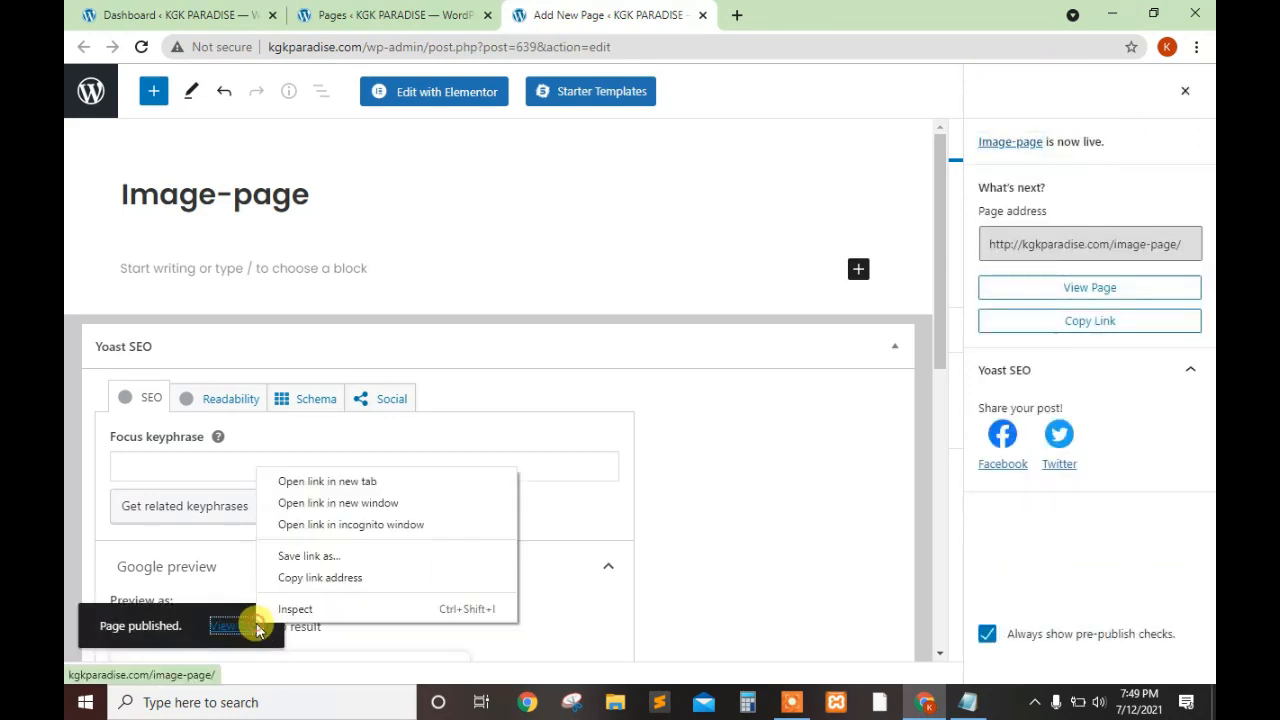
{"action": "left_click", "coordinate": [318, 484]}
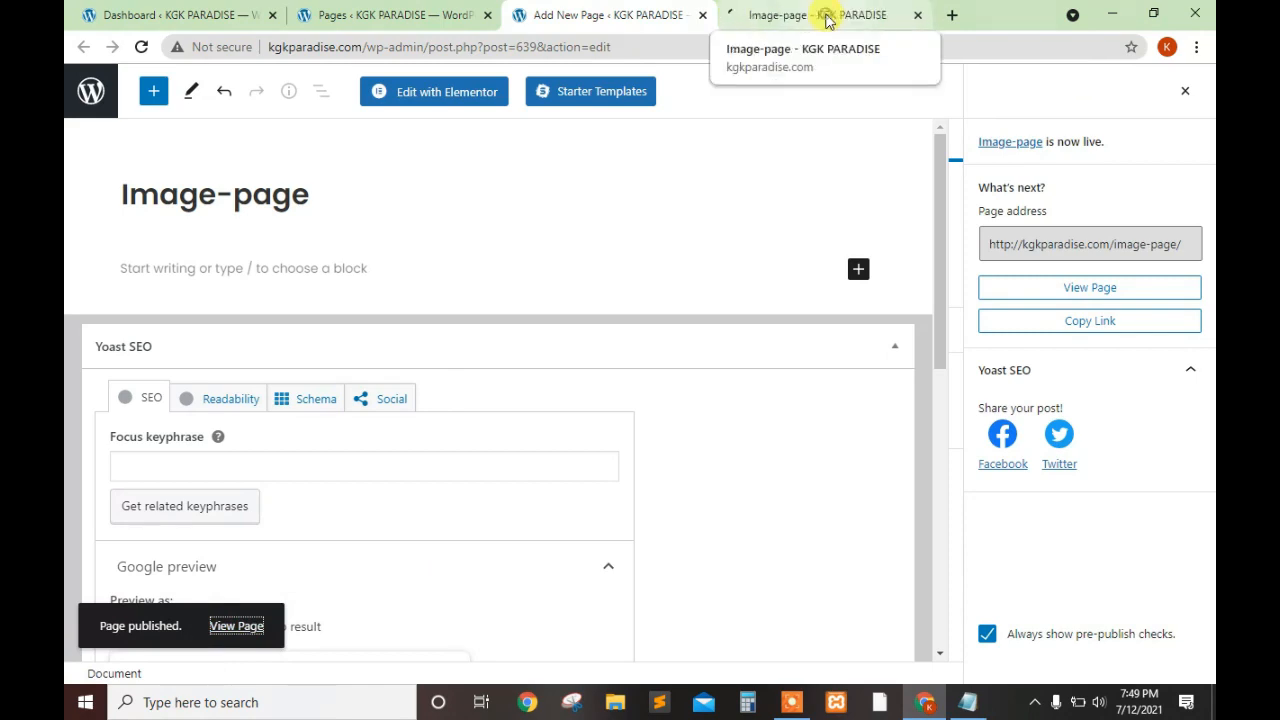
{"action": "left_click", "coordinate": [826, 16]}
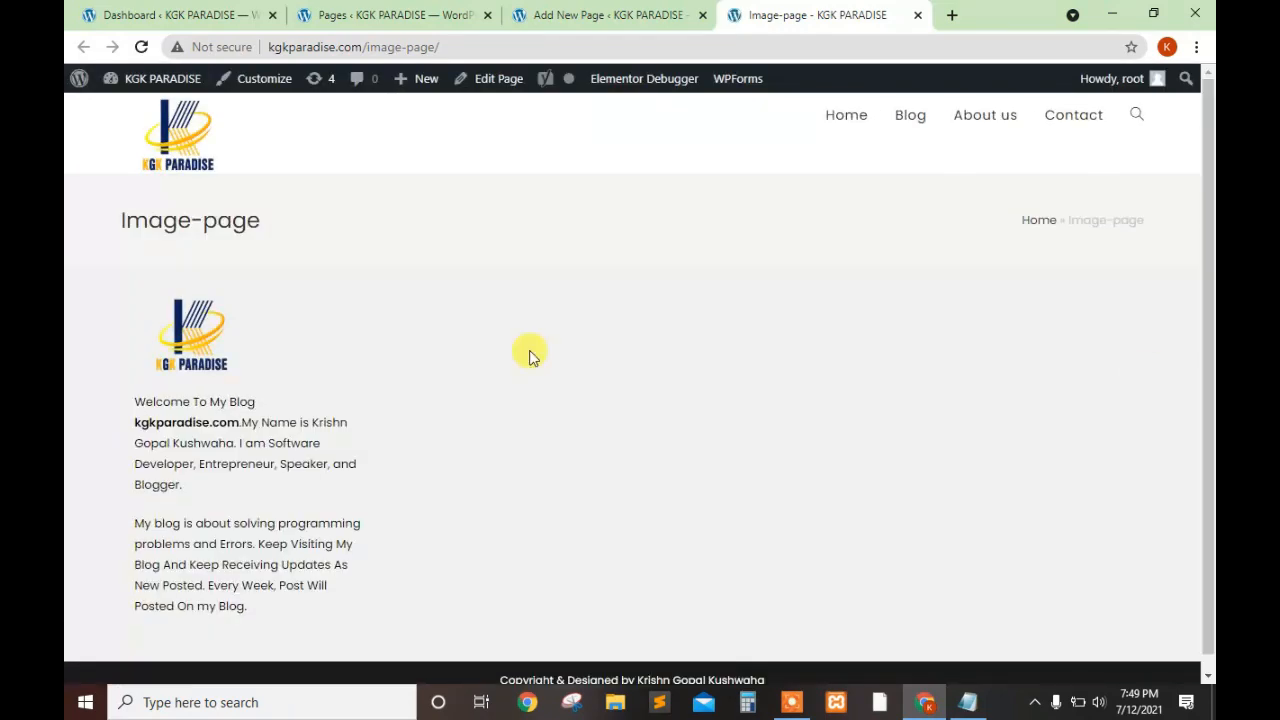
Return to the page editor, edit the page with Elementor and add an Inner Section to the empty content area
{"action": "left_click", "coordinate": [565, 12]}
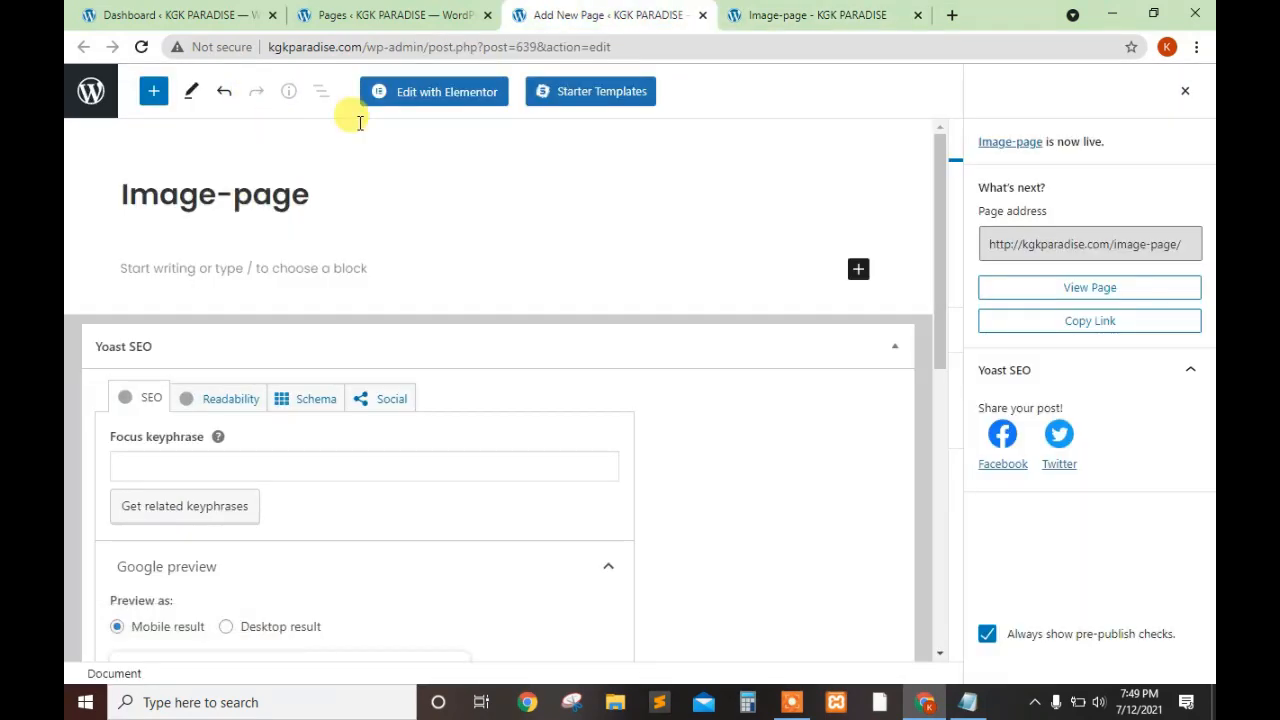
{"action": "left_click", "coordinate": [439, 106]}
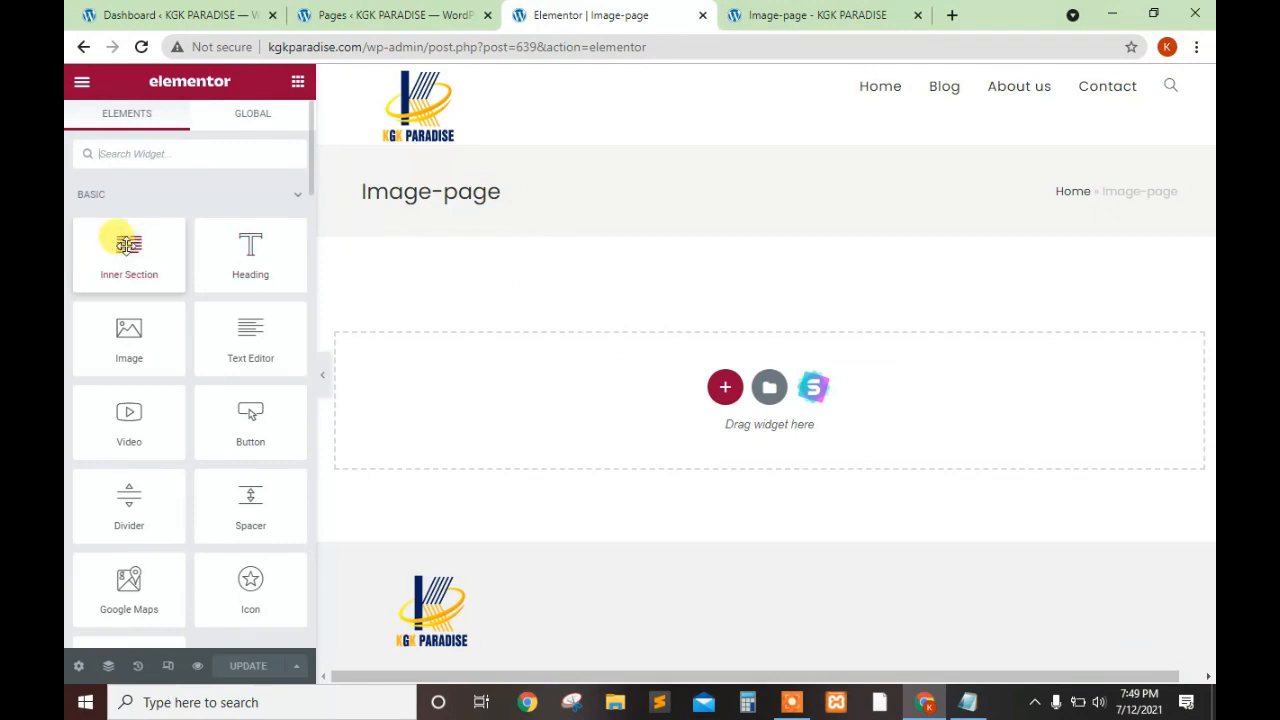
{"action": "left_click_drag", "start_coordinate": [127, 246], "coordinate": [769, 386]}
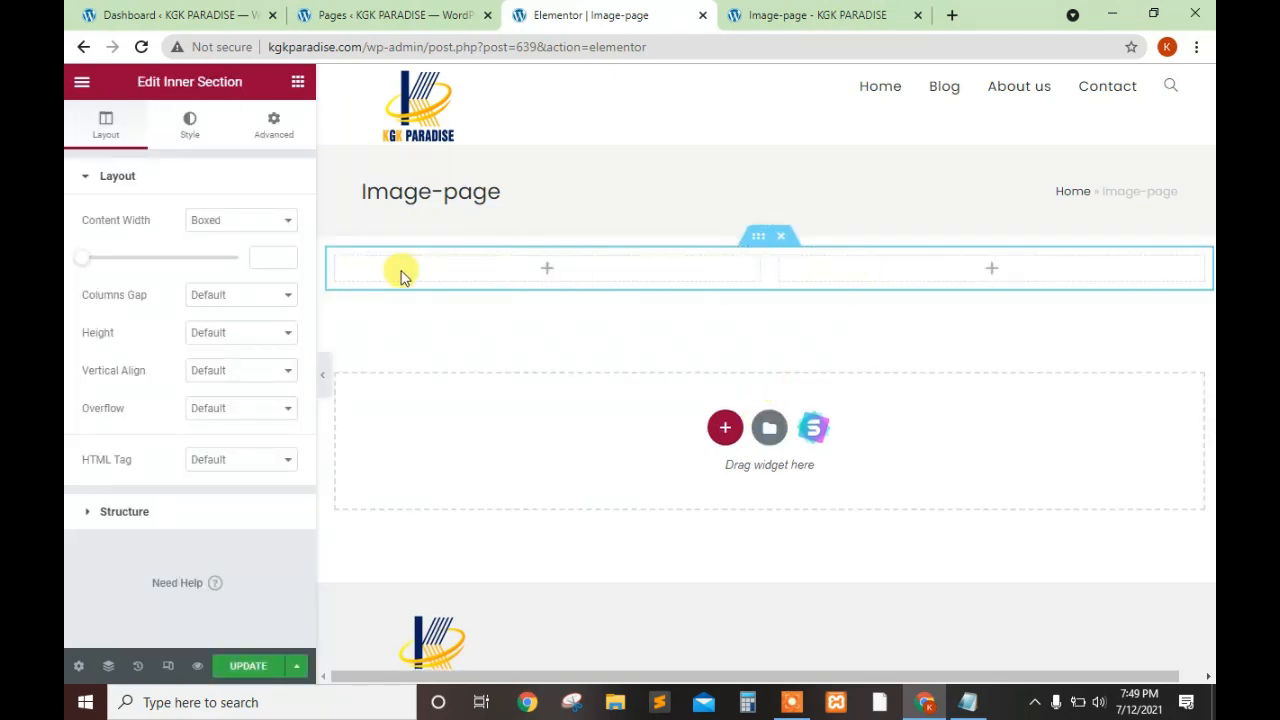
Add an Image widget to each of the two columns of the inner section
{"action": "left_click", "coordinate": [298, 83]}
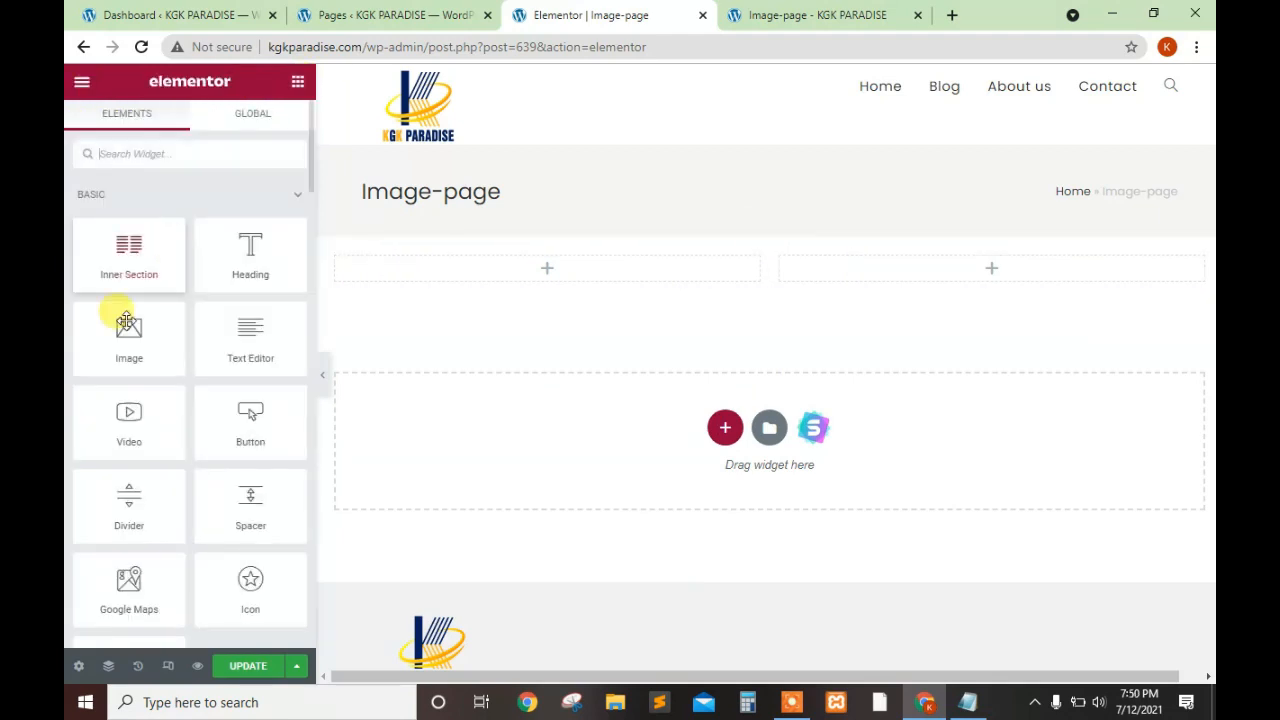
{"action": "left_click_drag", "start_coordinate": [102, 346], "coordinate": [571, 260]}
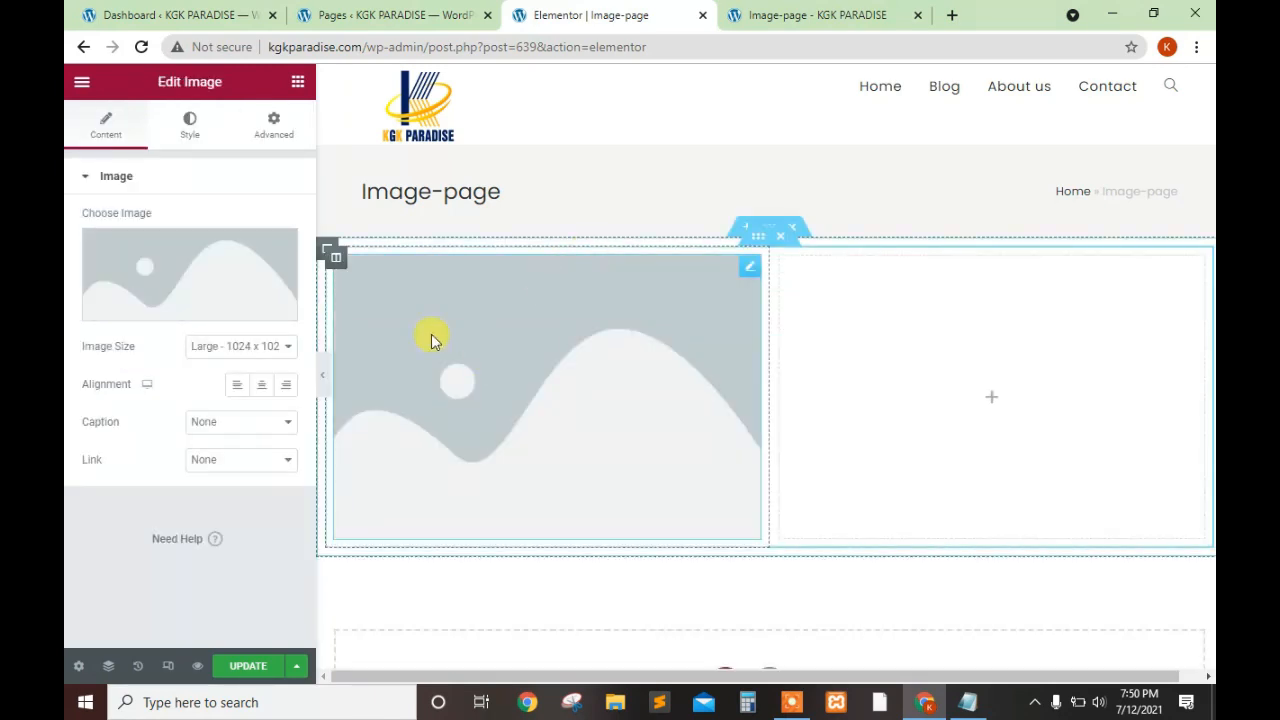
{"action": "left_click", "coordinate": [298, 84]}
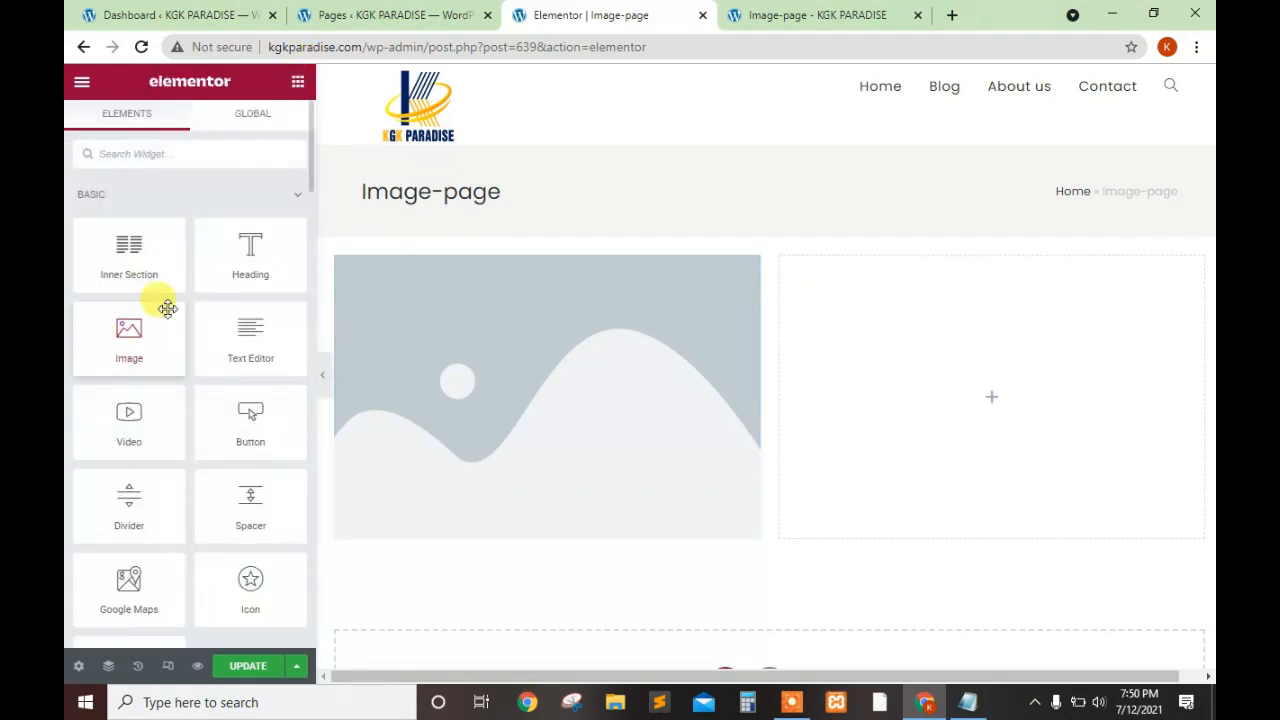
{"action": "left_click_drag", "start_coordinate": [129, 320], "coordinate": [979, 375]}
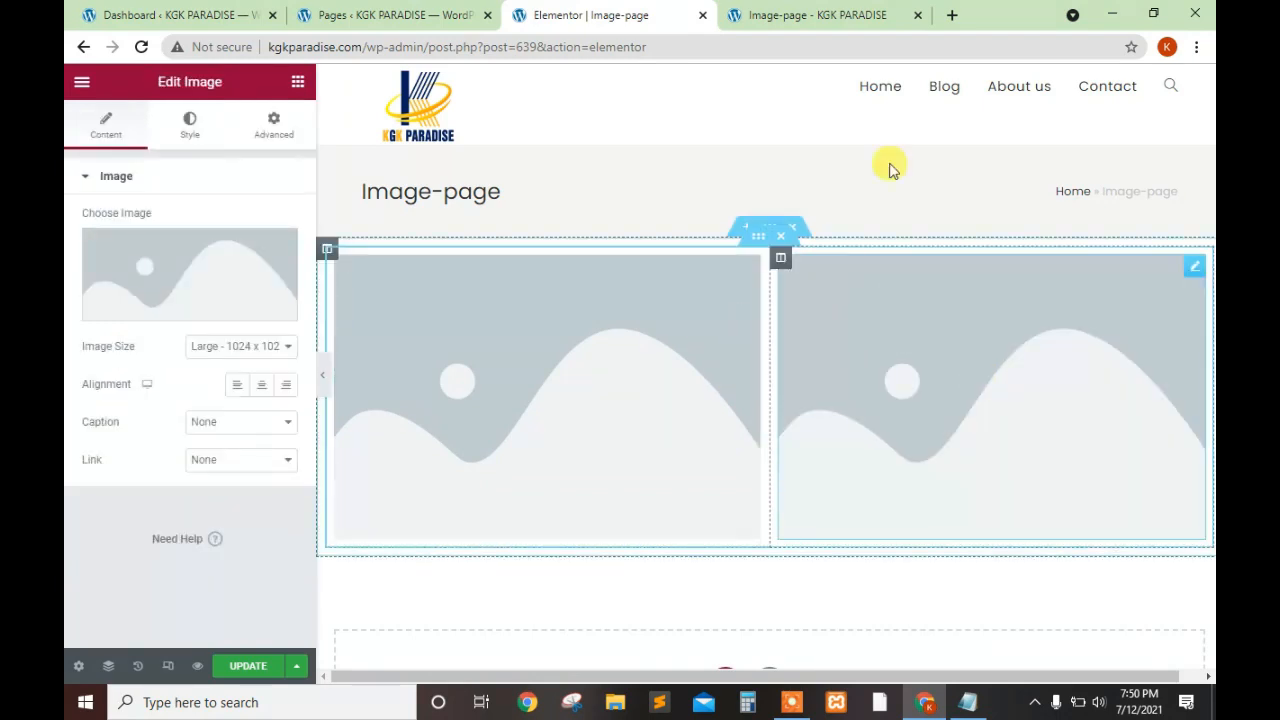
Set the left column's image to graffiti-569265_1920.jpg from the media library
{"action": "left_click", "coordinate": [526, 382]}
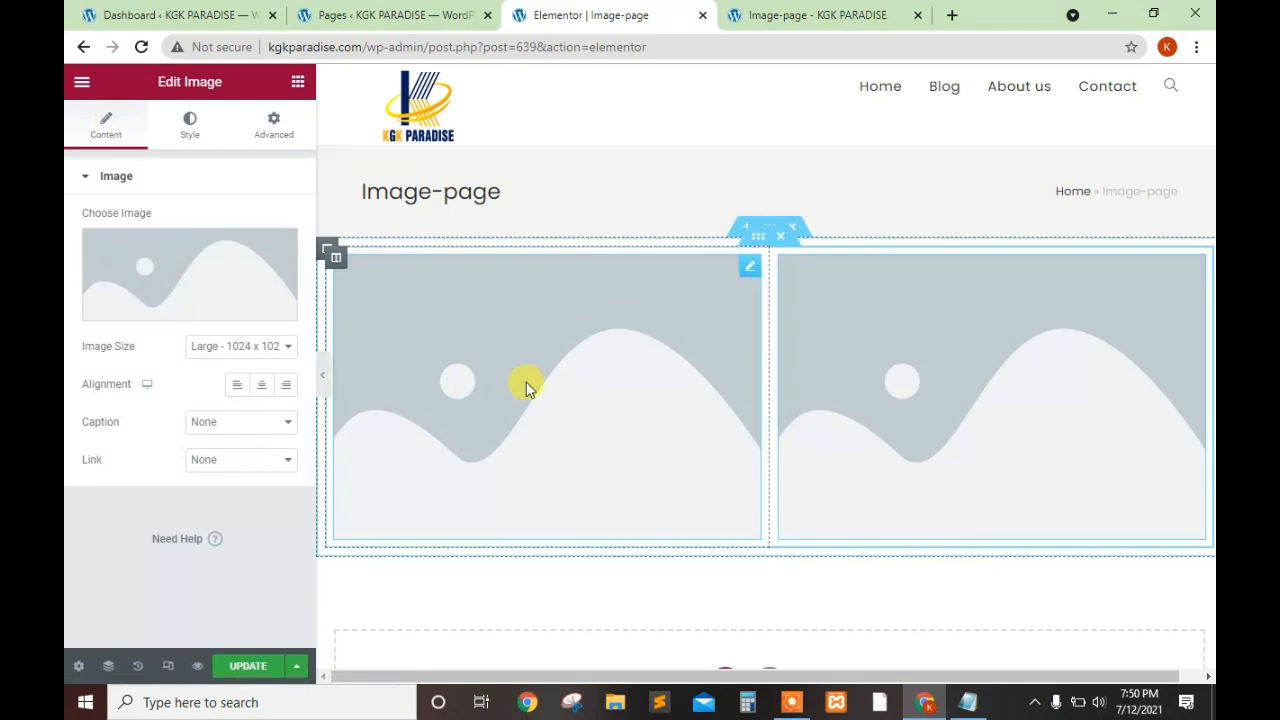
{"action": "left_click", "coordinate": [165, 272]}
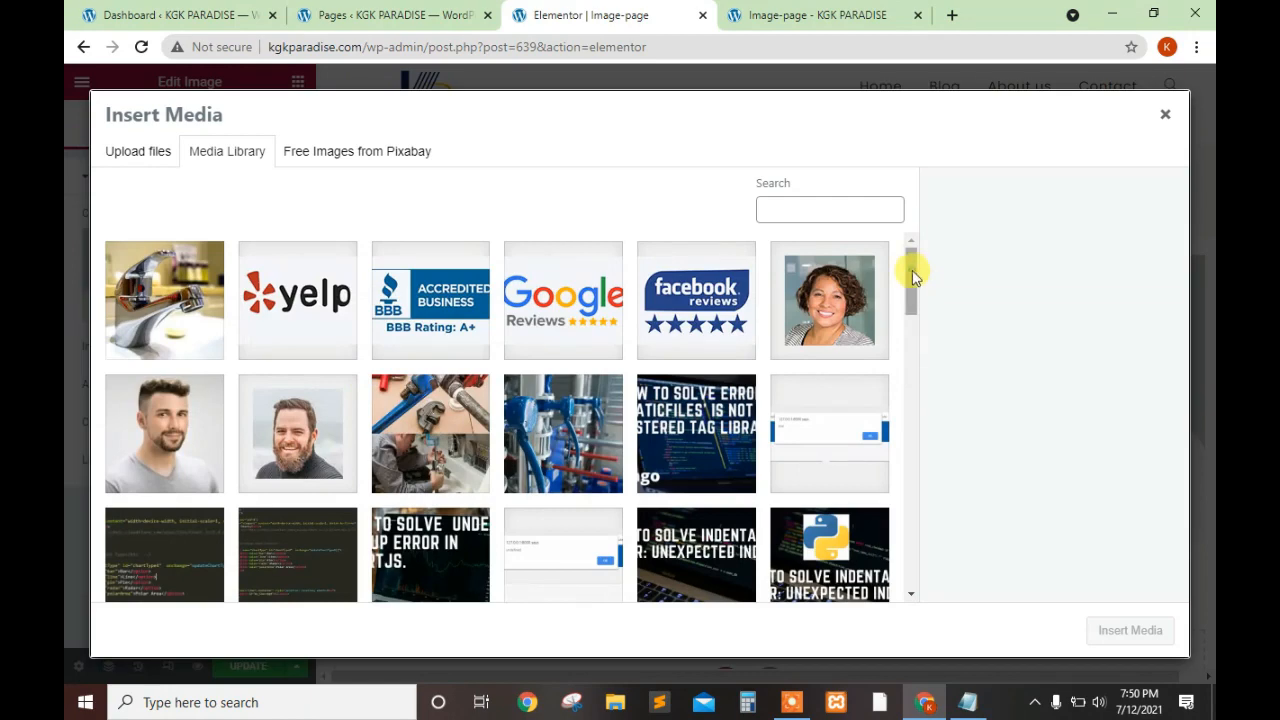
{"action": "left_click_drag", "start_coordinate": [913, 277], "coordinate": [918, 420]}
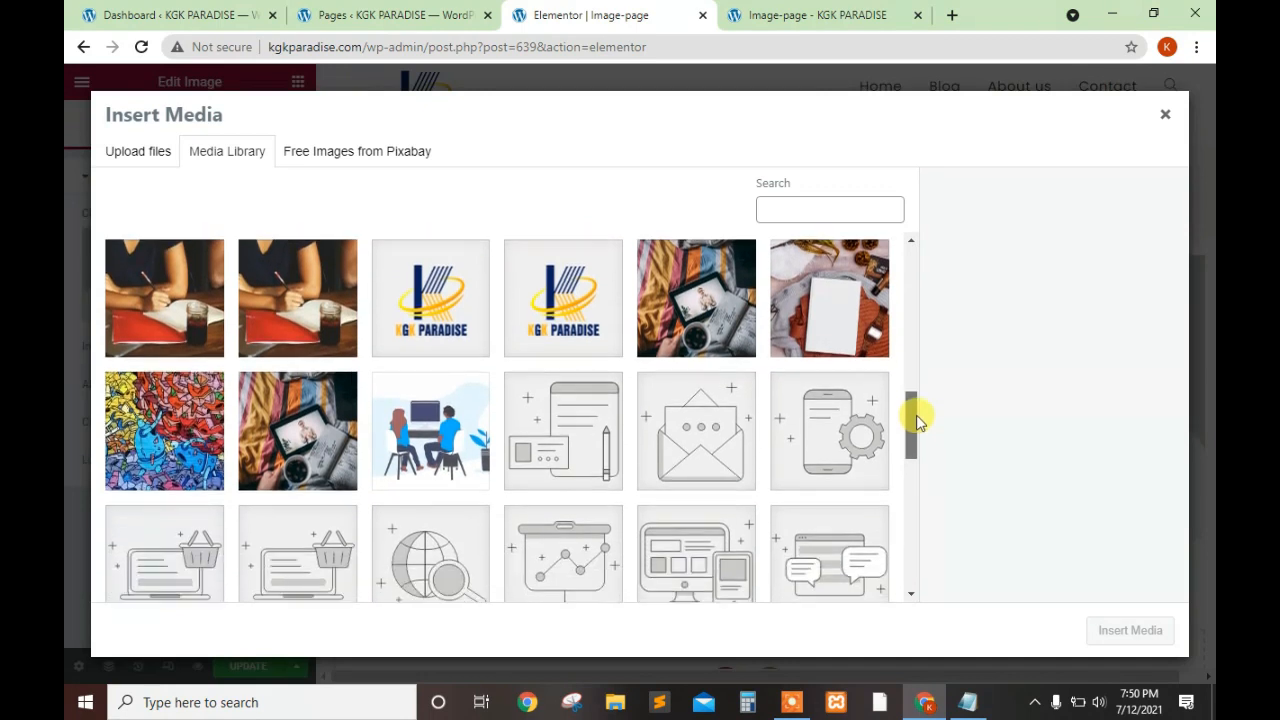
{"action": "left_click", "coordinate": [138, 450]}
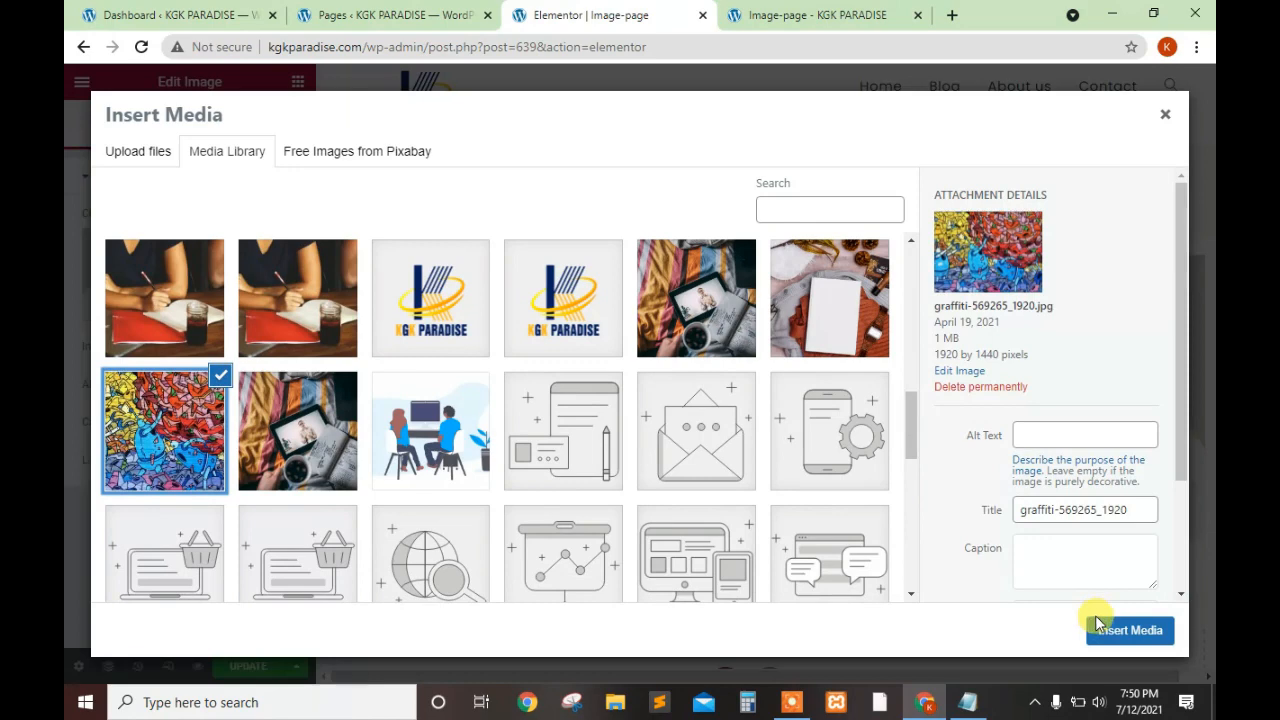
{"action": "left_click", "coordinate": [1106, 630]}
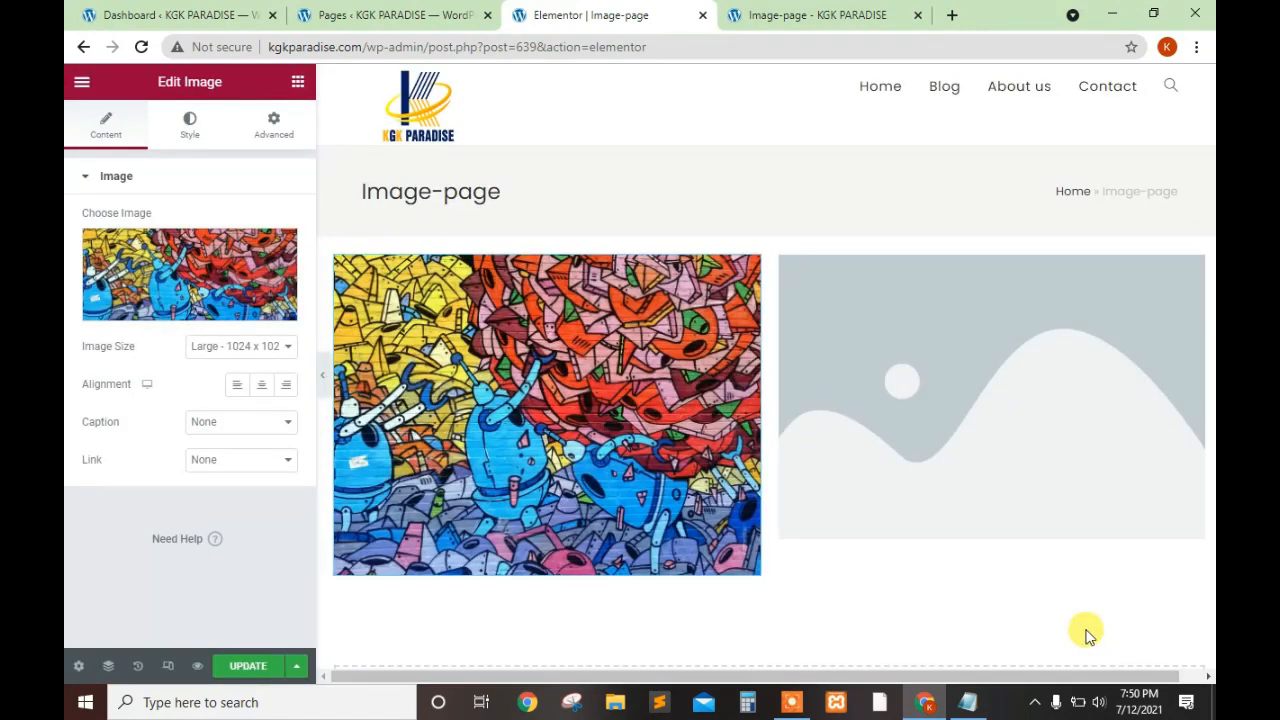
Set the right column's image to first.png from the media library
{"action": "left_click", "coordinate": [957, 378]}
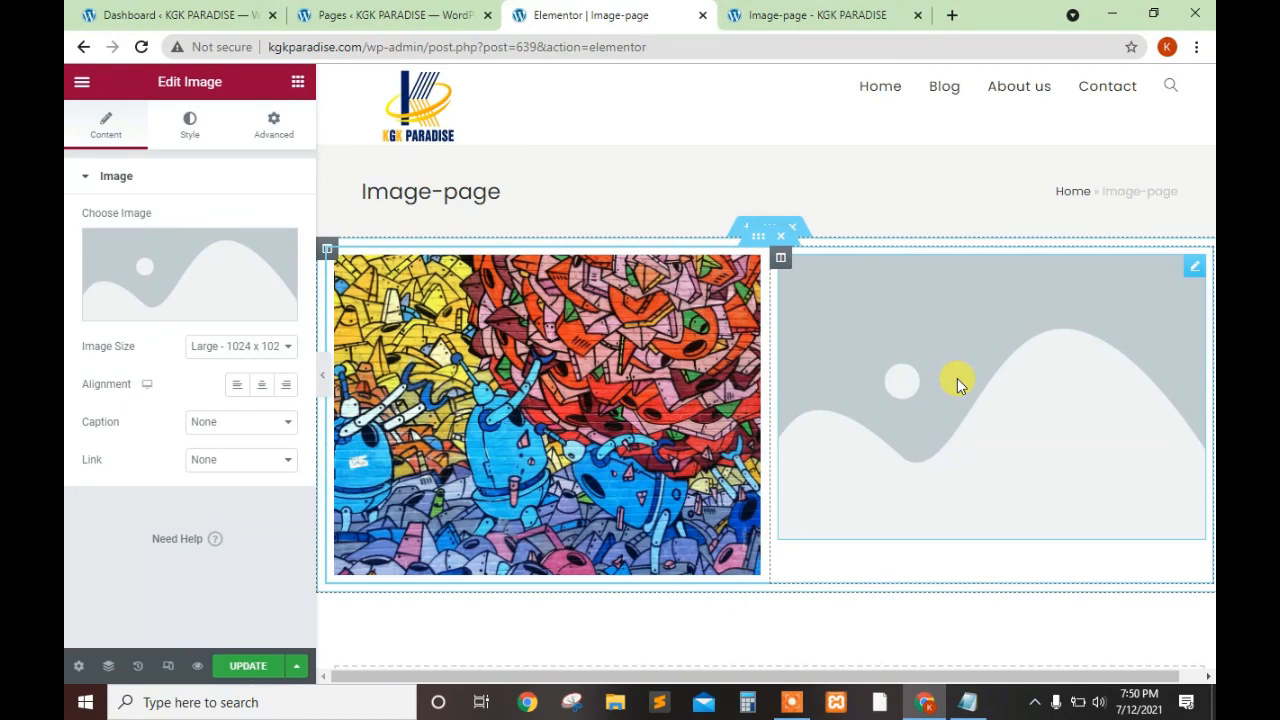
{"action": "left_click", "coordinate": [145, 270]}
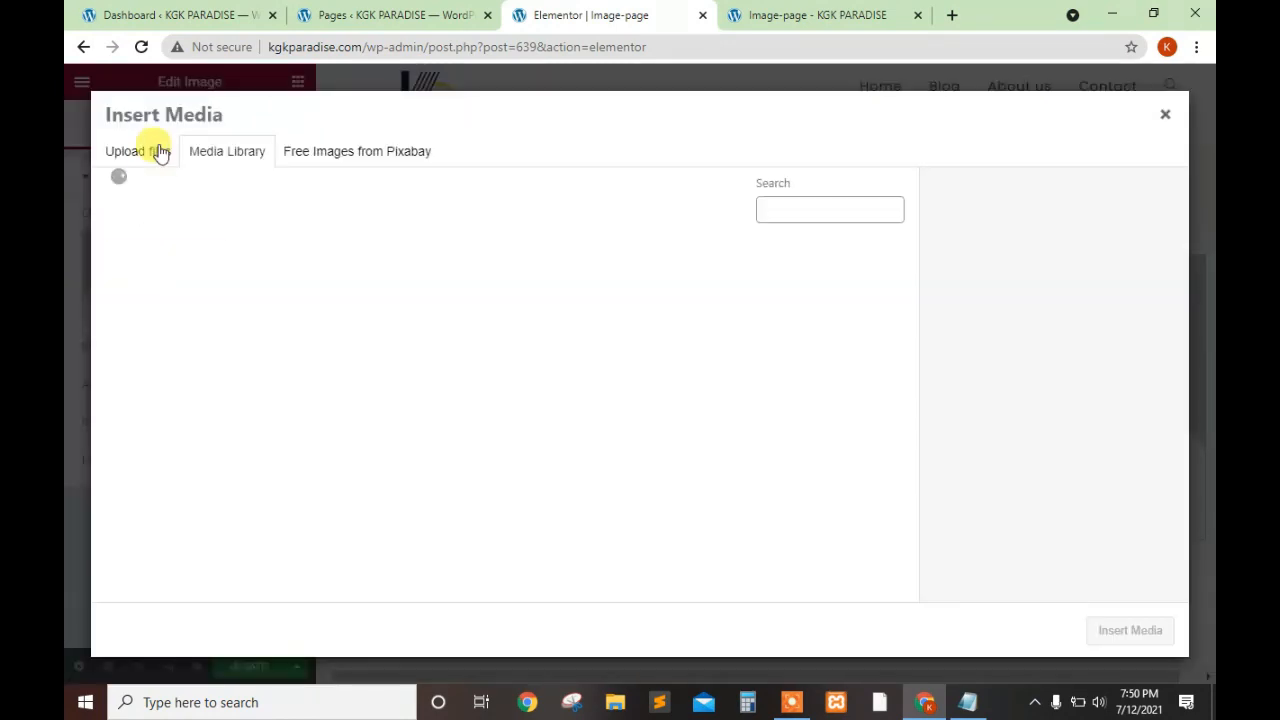
{"action": "left_click_drag", "start_coordinate": [912, 286], "coordinate": [918, 427]}
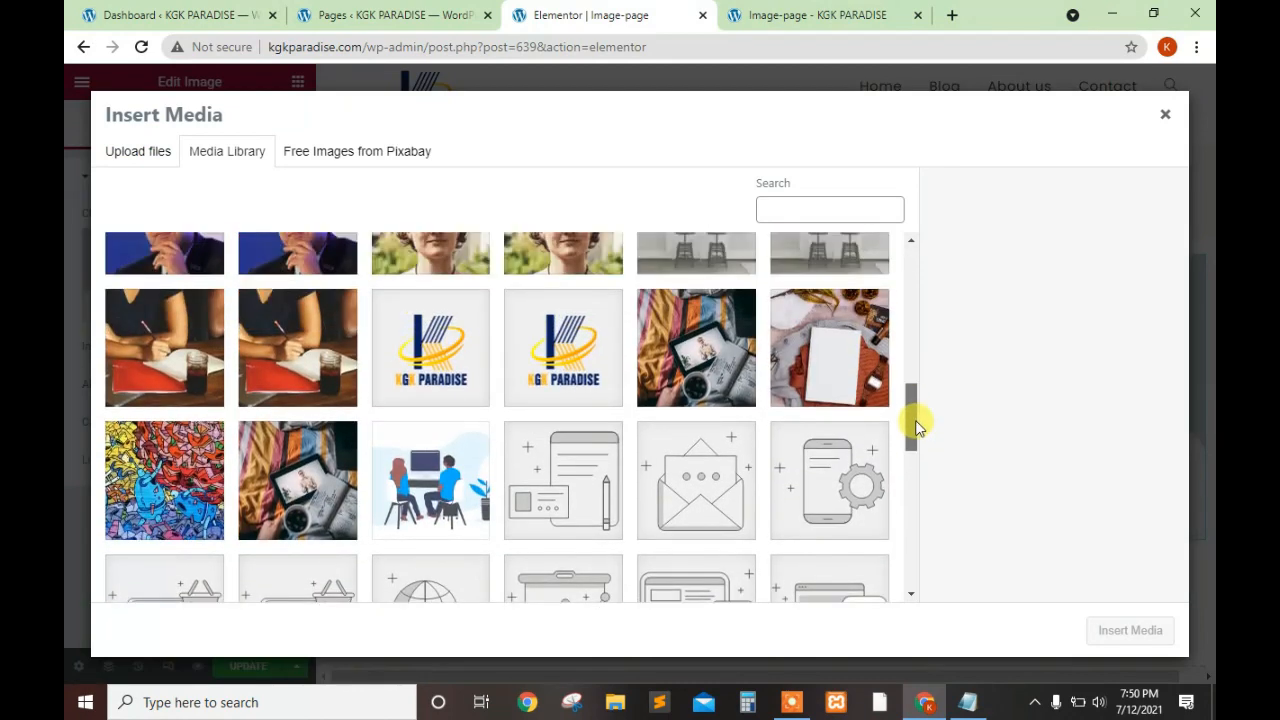
{"action": "left_click", "coordinate": [688, 357]}
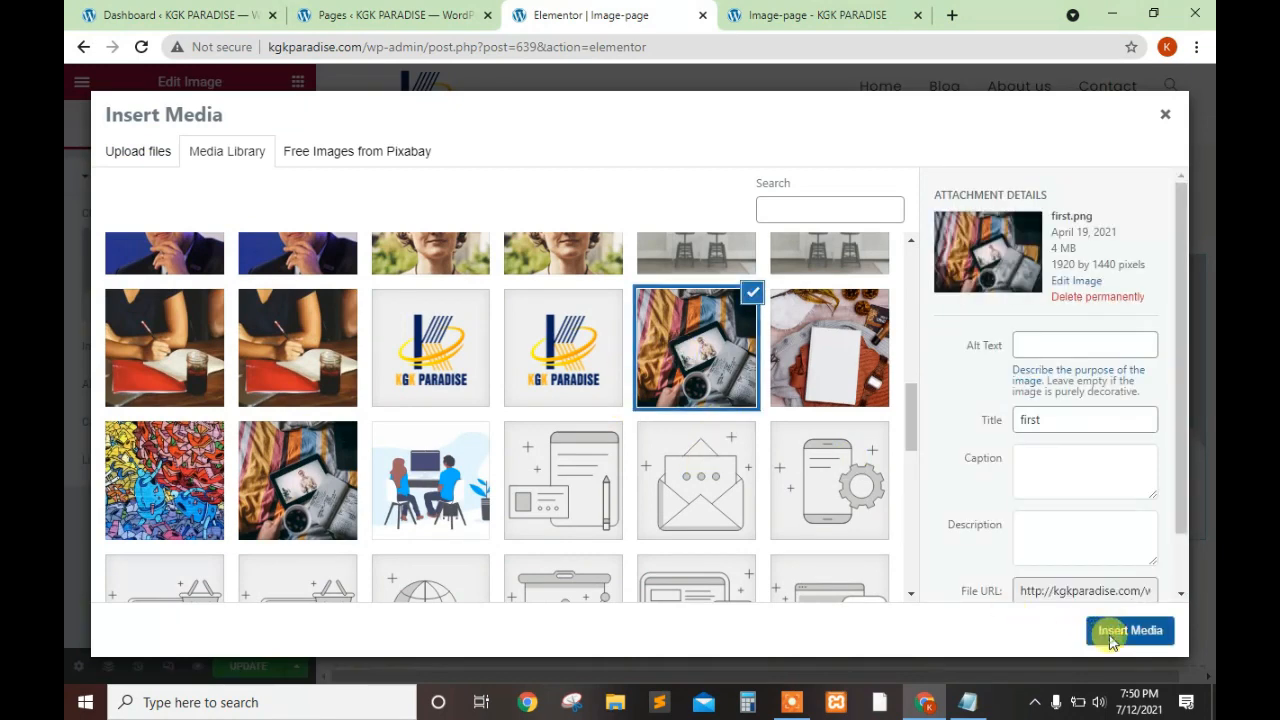
{"action": "left_click", "coordinate": [1110, 638]}
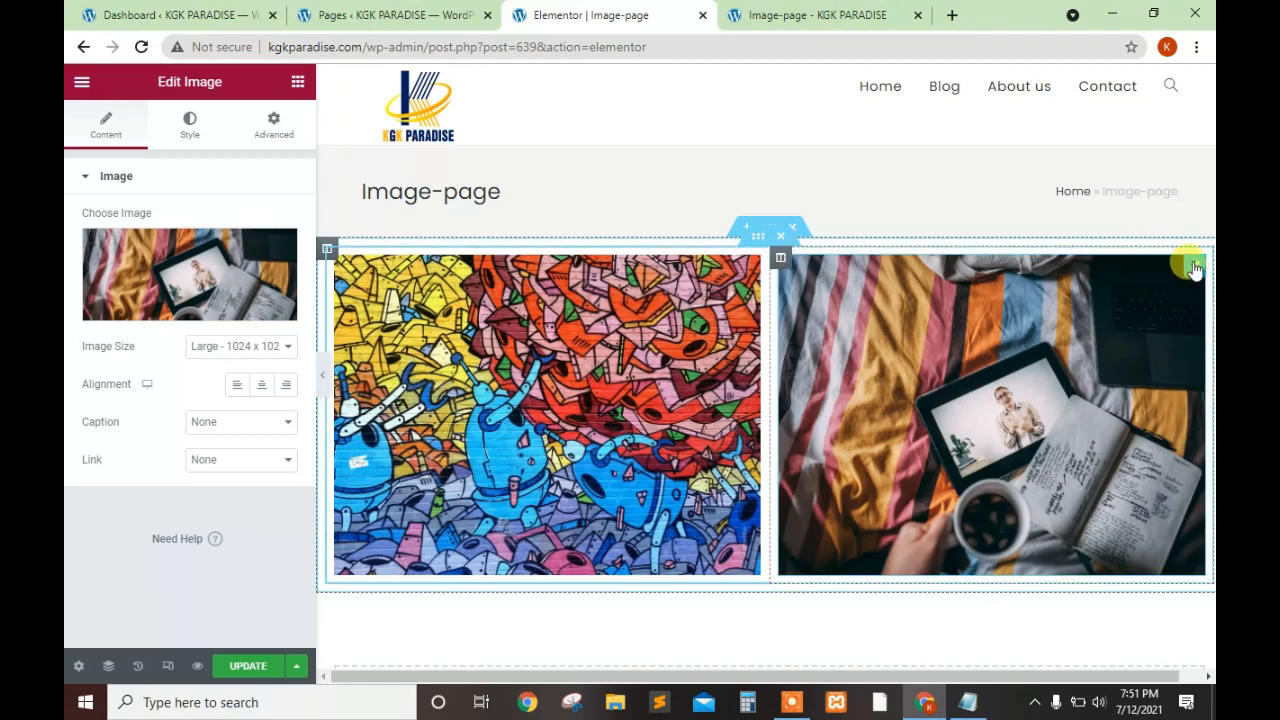
Unlink the right image's margin values and set its left margin to -51 px so it overlaps the left image
{"action": "left_click", "coordinate": [268, 124]}
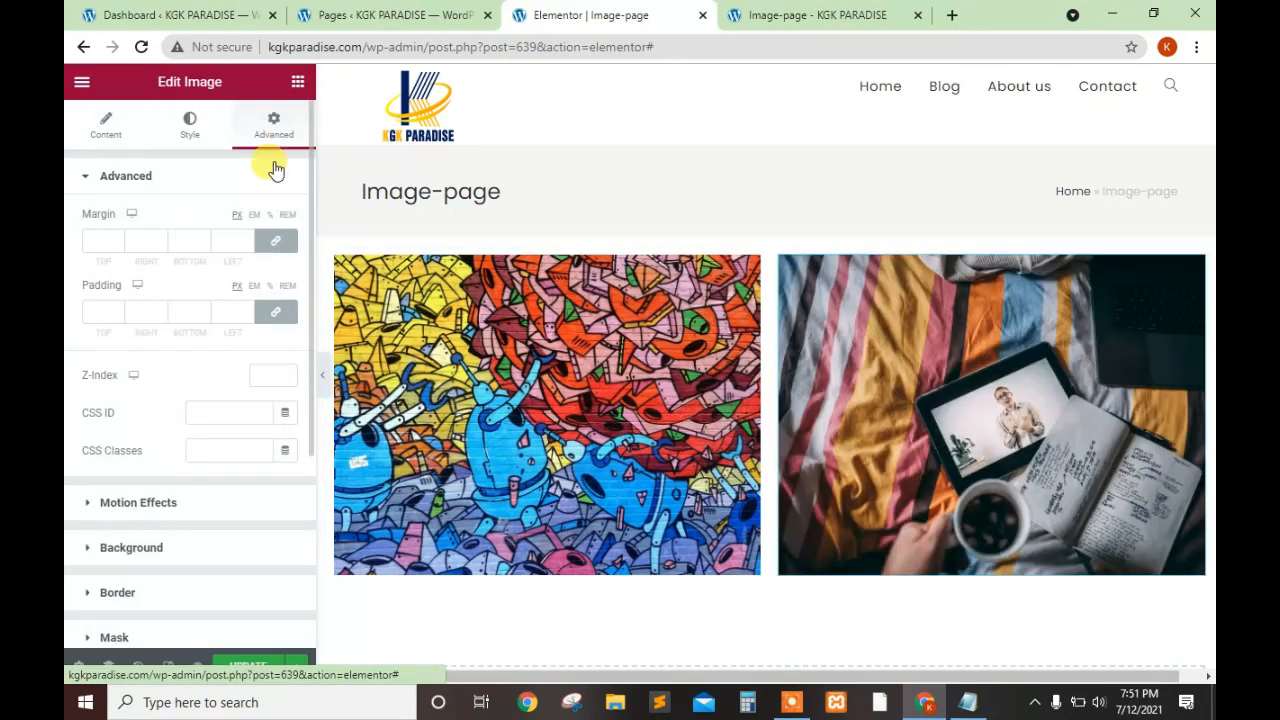
{"action": "left_click", "coordinate": [274, 245]}
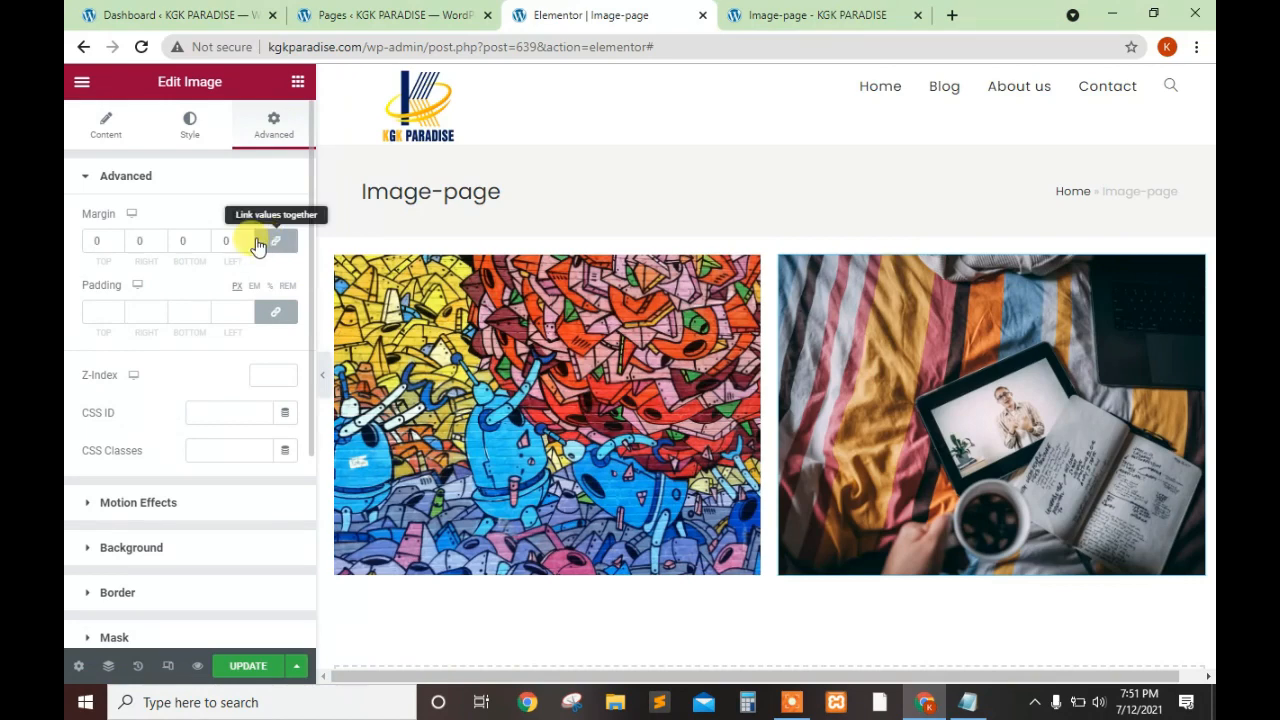
{"action": "left_click", "coordinate": [246, 246]}
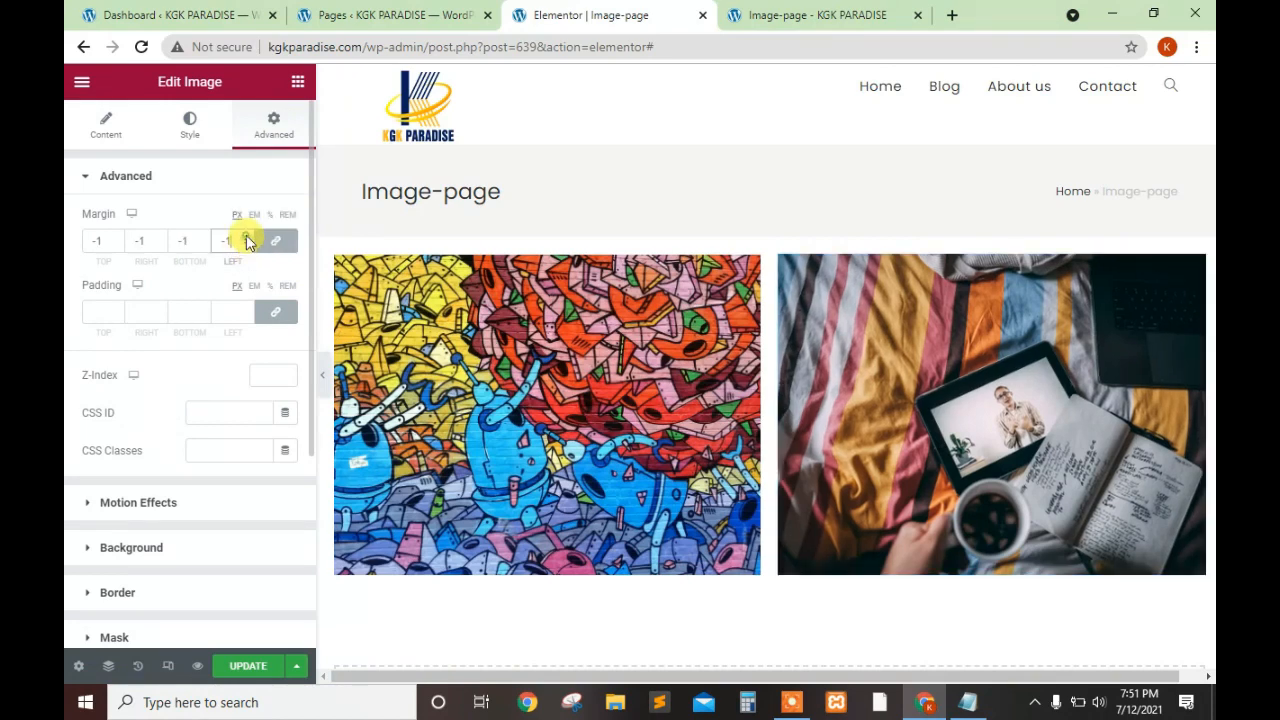
{"action": "left_click", "coordinate": [247, 236]}
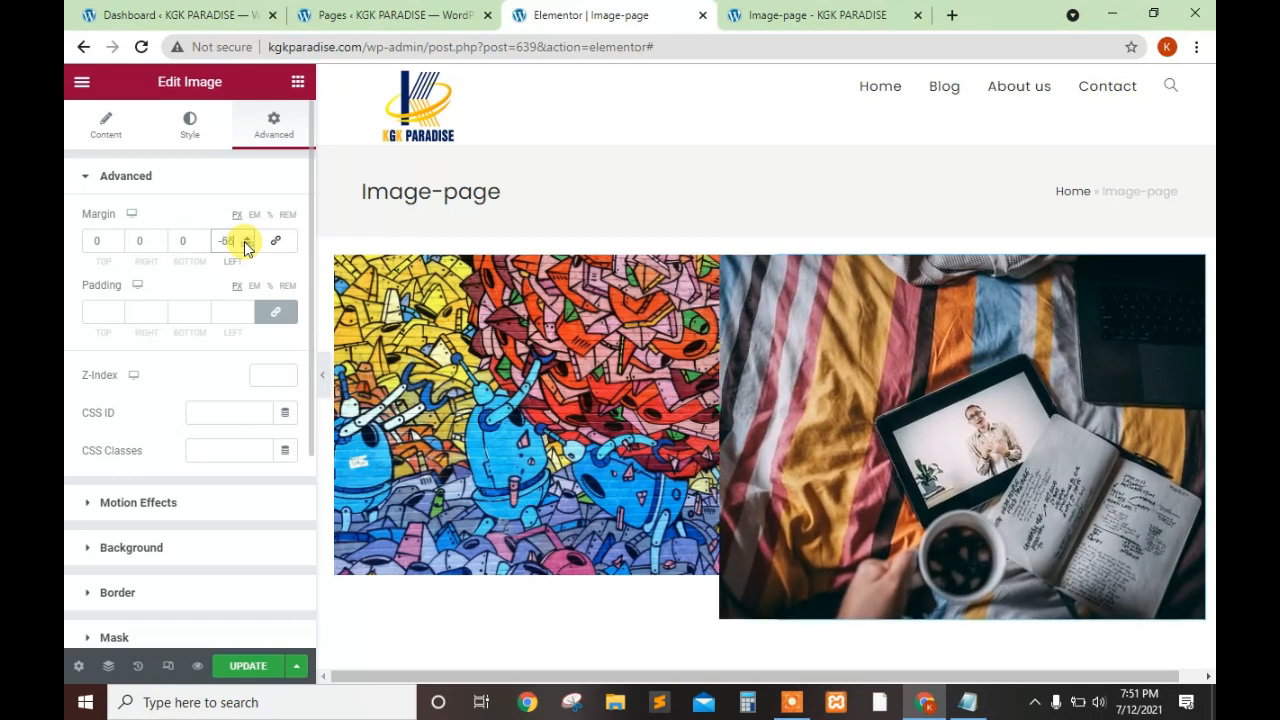
{"action": "left_click", "coordinate": [245, 241]}
{"action": "left_click", "coordinate": [245, 238]}
{"action": "left_click", "coordinate": [245, 238]}
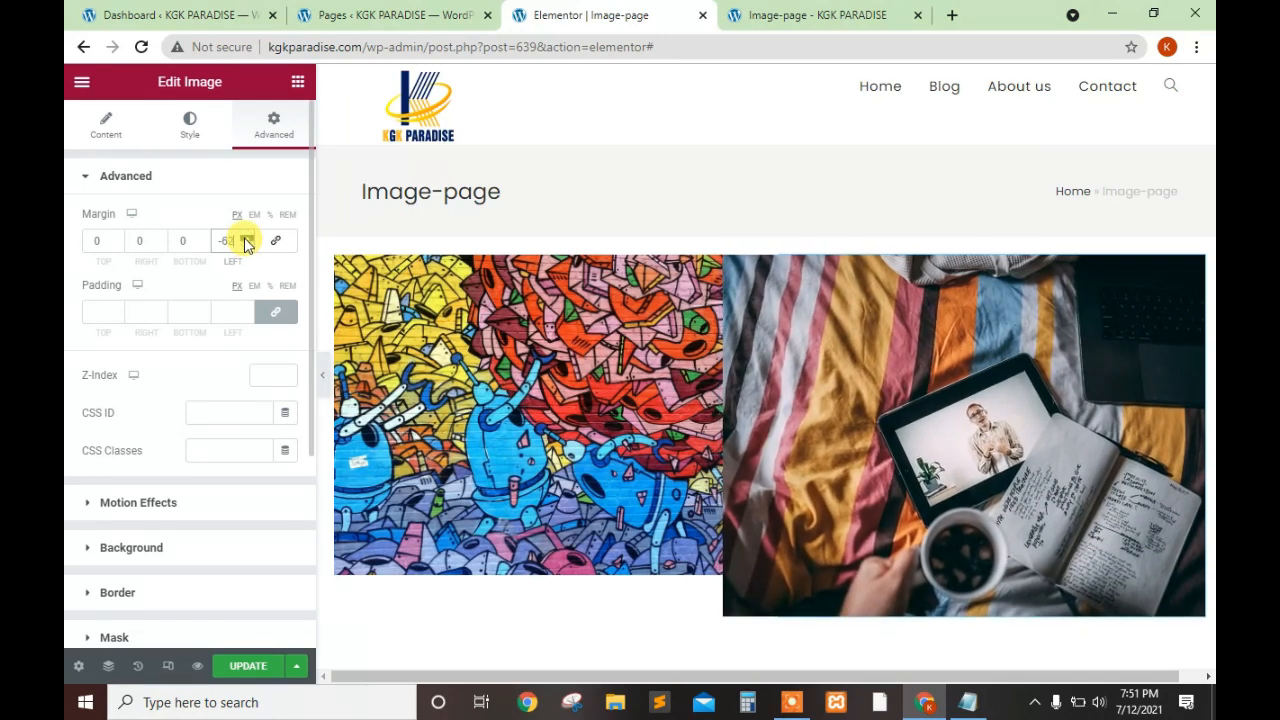
{"action": "left_click", "coordinate": [245, 239]}
{"action": "left_click", "coordinate": [245, 239]}
{"action": "left_click", "coordinate": [245, 239]}
{"action": "left_click", "coordinate": [245, 239]}
{"action": "left_click", "coordinate": [245, 239]}
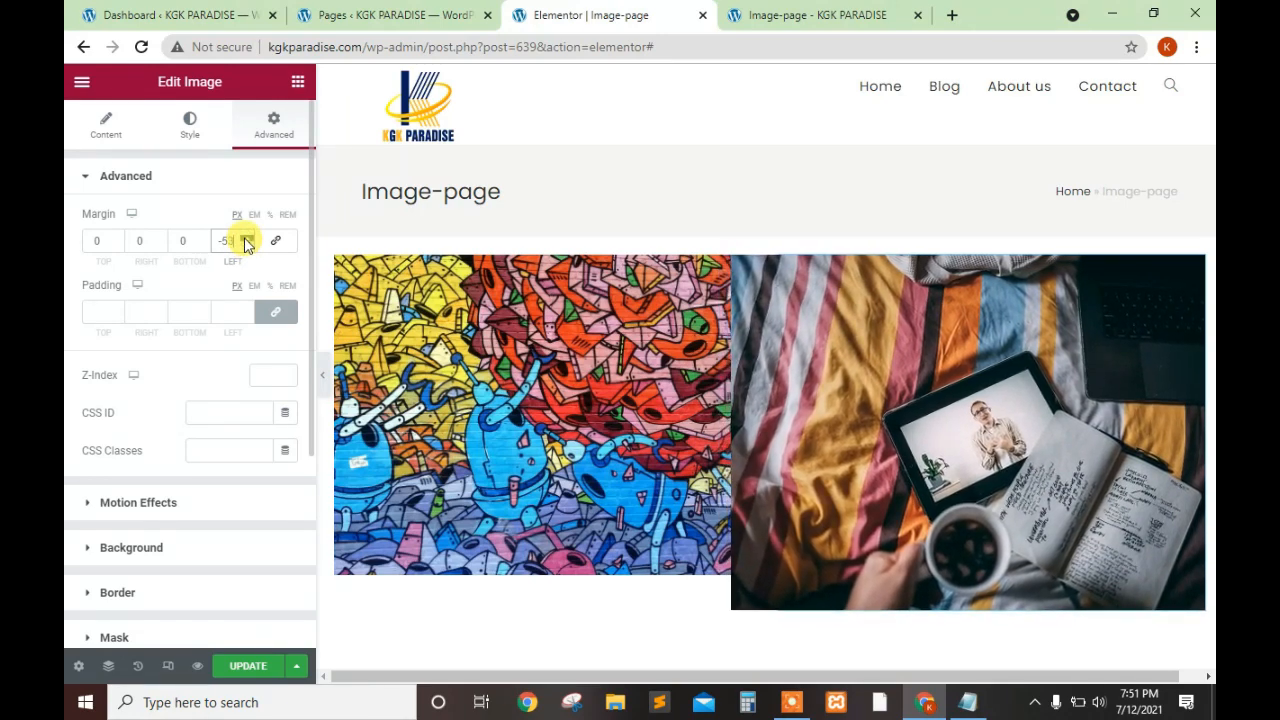
{"action": "left_click", "coordinate": [245, 239]}
{"action": "left_click", "coordinate": [245, 239]}
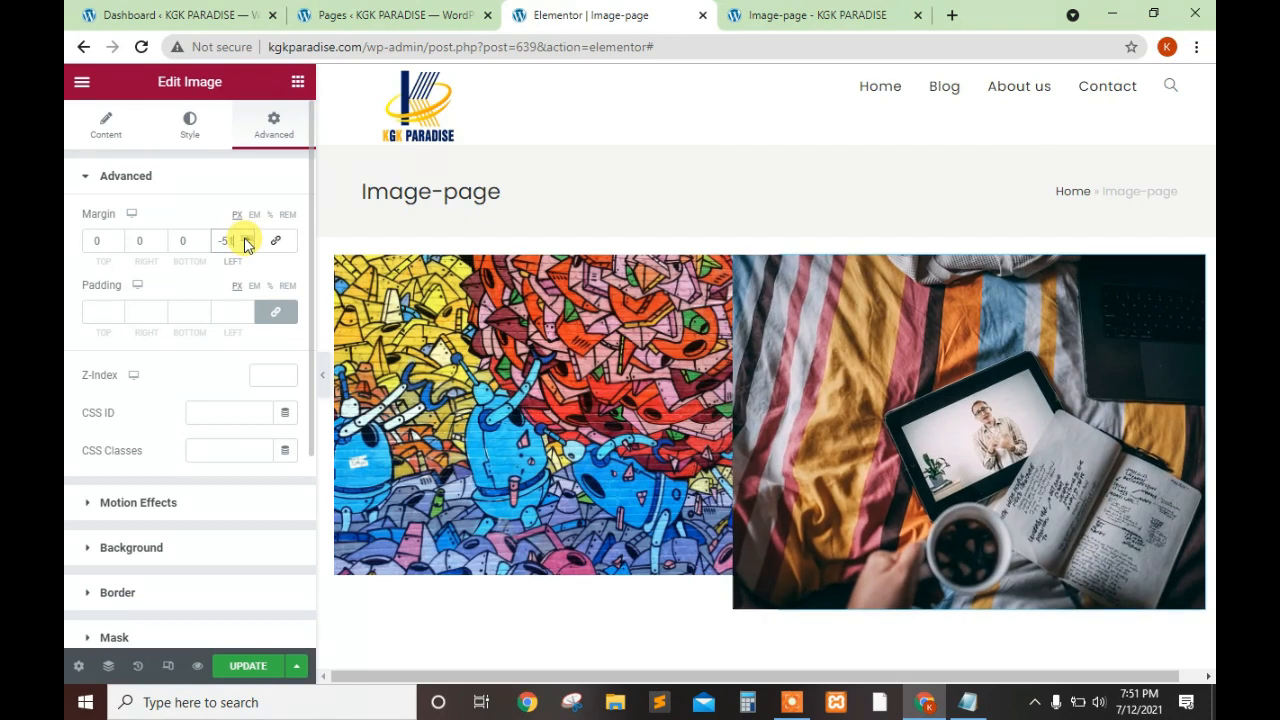
Set the right image's top margin to 53 px to shift it downward
{"action": "left_click", "coordinate": [119, 239]}
{"action": "left_click", "coordinate": [120, 239]}
{"action": "left_click", "coordinate": [120, 239]}
{"action": "left_click", "coordinate": [120, 239]}
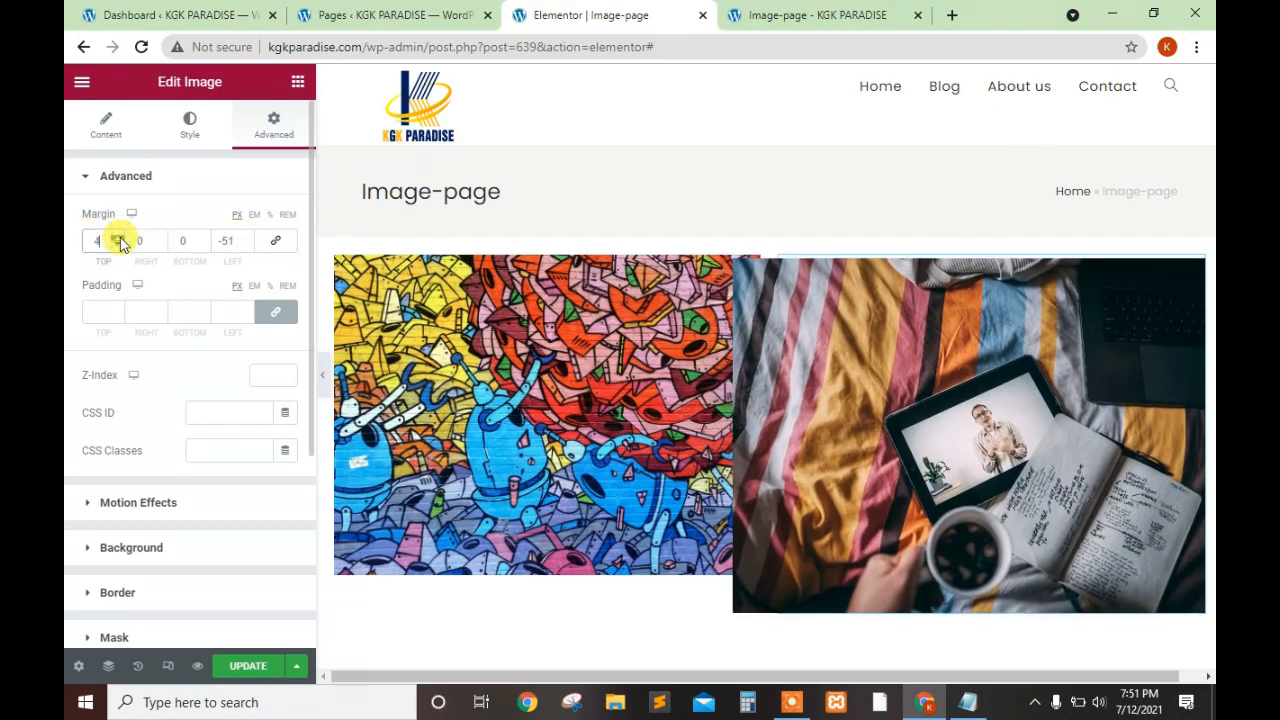
{"action": "left_click", "coordinate": [120, 239]}
{"action": "left_click", "coordinate": [120, 239]}
{"action": "left_click", "coordinate": [120, 239]}
{"action": "left_click", "coordinate": [120, 239]}
{"action": "left_click", "coordinate": [120, 239]}
{"action": "left_click", "coordinate": [120, 239]}
{"action": "left_click", "coordinate": [120, 239]}
{"action": "left_click", "coordinate": [120, 239]}
{"action": "left_click", "coordinate": [120, 239]}
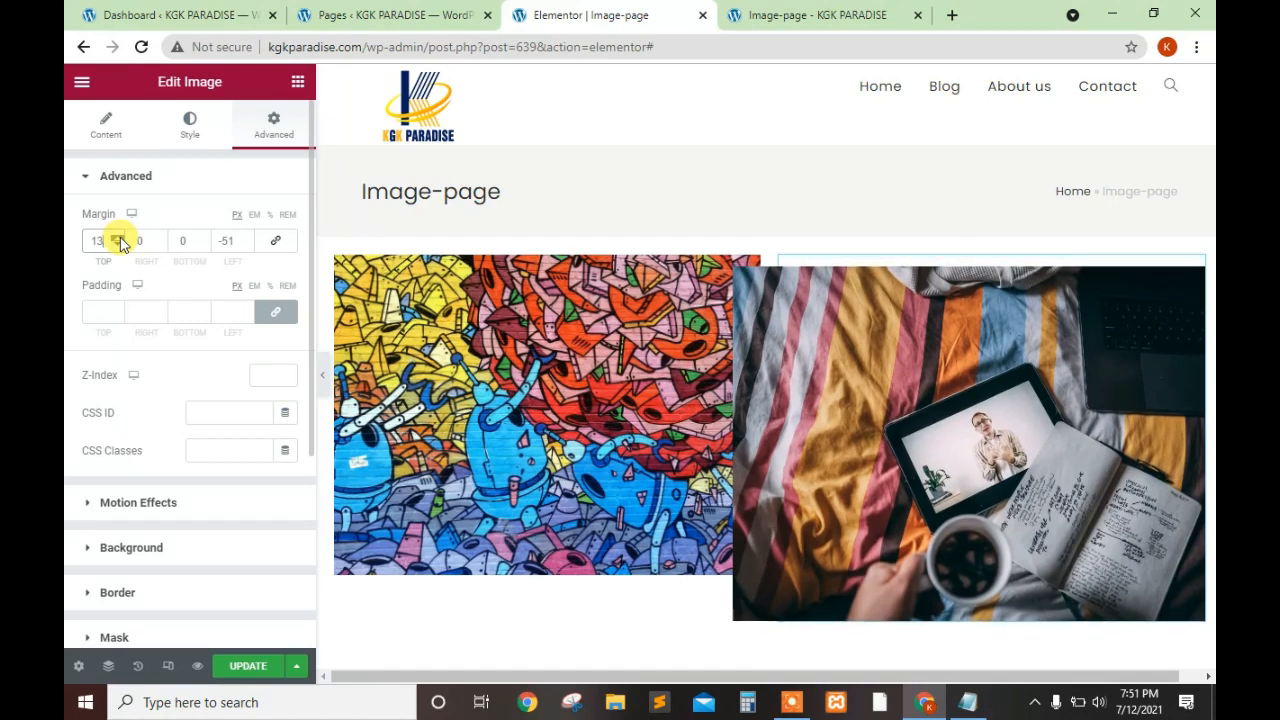
{"action": "left_click", "coordinate": [120, 239]}
{"action": "left_click", "coordinate": [120, 239]}
{"action": "left_click", "coordinate": [120, 239]}
{"action": "left_click", "coordinate": [120, 239]}
{"action": "left_click", "coordinate": [120, 239]}
{"action": "left_click", "coordinate": [120, 239]}
{"action": "left_click", "coordinate": [120, 239]}
{"action": "left_click", "coordinate": [120, 239]}
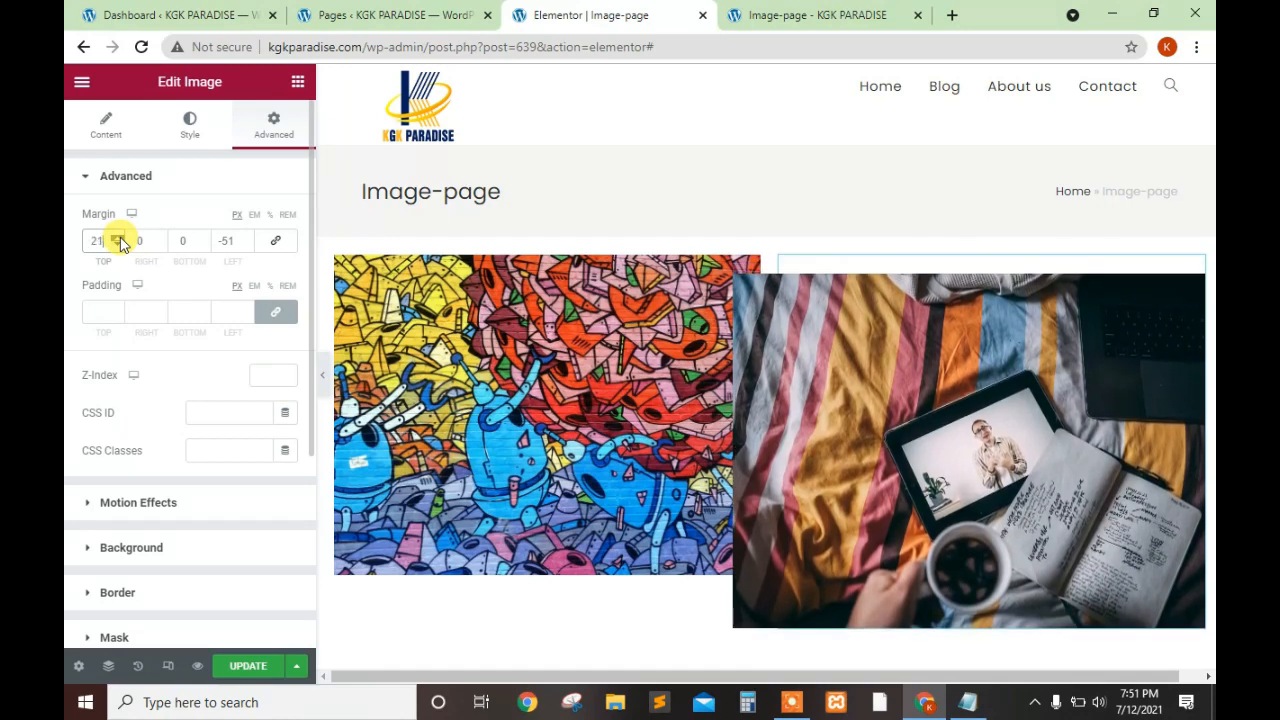
{"action": "left_click", "coordinate": [120, 239]}
{"action": "left_click", "coordinate": [120, 239]}
{"action": "left_click", "coordinate": [120, 239]}
{"action": "left_click", "coordinate": [120, 239]}
{"action": "left_click", "coordinate": [120, 239]}
{"action": "left_click", "coordinate": [120, 239]}
{"action": "left_click", "coordinate": [120, 239]}
{"action": "left_click", "coordinate": [120, 239]}
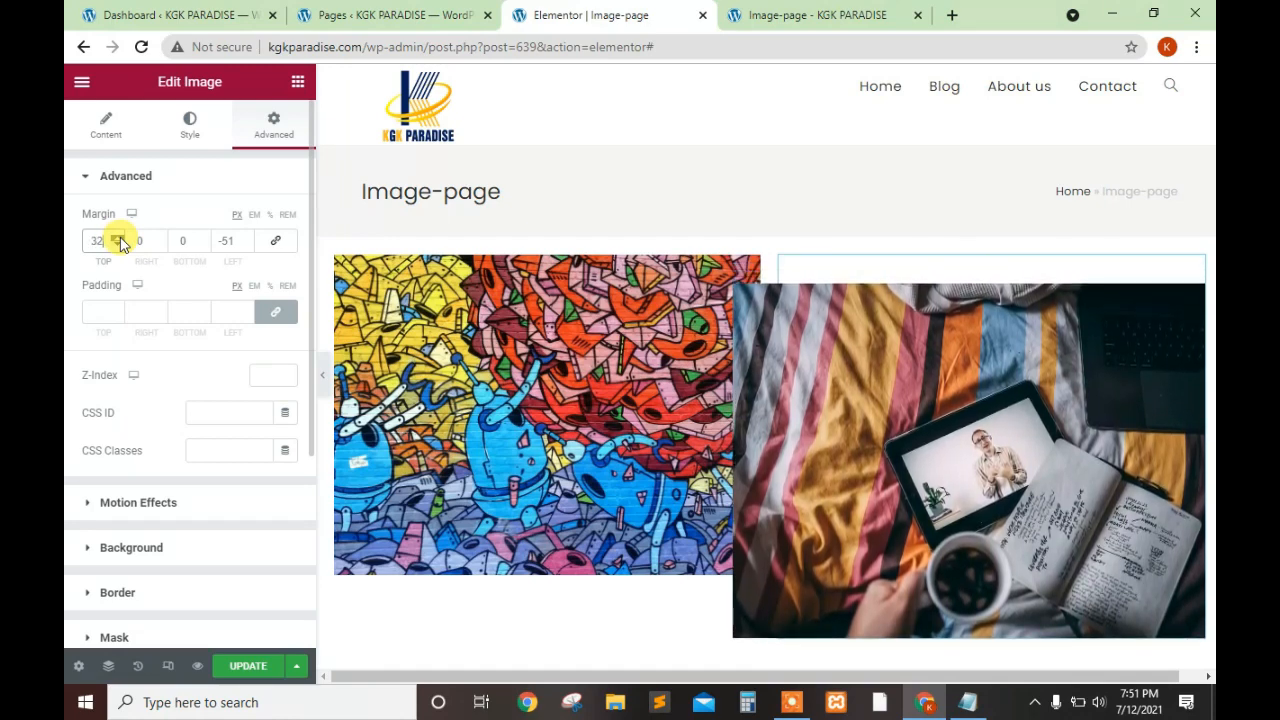
{"action": "left_click", "coordinate": [120, 239]}
{"action": "left_click", "coordinate": [120, 239]}
{"action": "left_click", "coordinate": [120, 239]}
{"action": "left_click", "coordinate": [120, 239]}
{"action": "left_click", "coordinate": [120, 239]}
{"action": "left_click", "coordinate": [120, 239]}
{"action": "left_click", "coordinate": [120, 239]}
{"action": "left_click", "coordinate": [120, 239]}
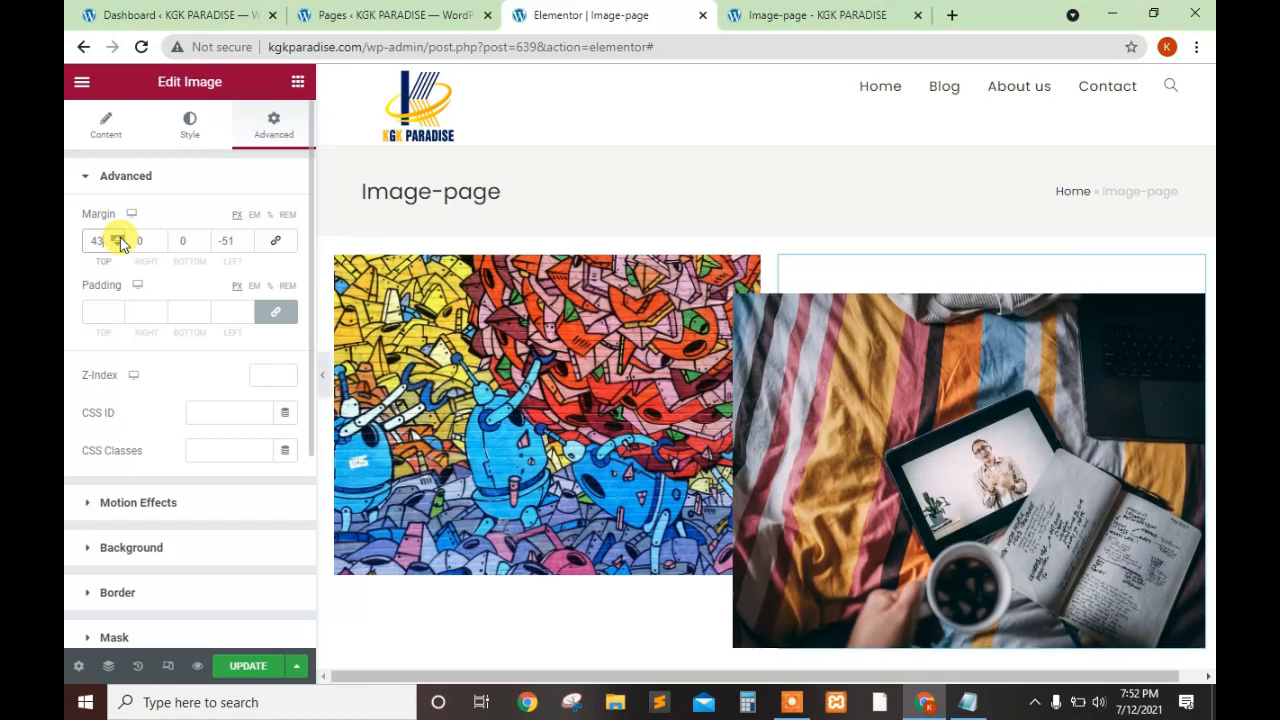
{"action": "left_click", "coordinate": [120, 239]}
{"action": "left_click", "coordinate": [120, 239]}
{"action": "left_click", "coordinate": [120, 239]}
{"action": "left_click", "coordinate": [120, 239]}
{"action": "left_click", "coordinate": [117, 238]}
{"action": "left_click", "coordinate": [117, 238]}
{"action": "left_click", "coordinate": [117, 238]}
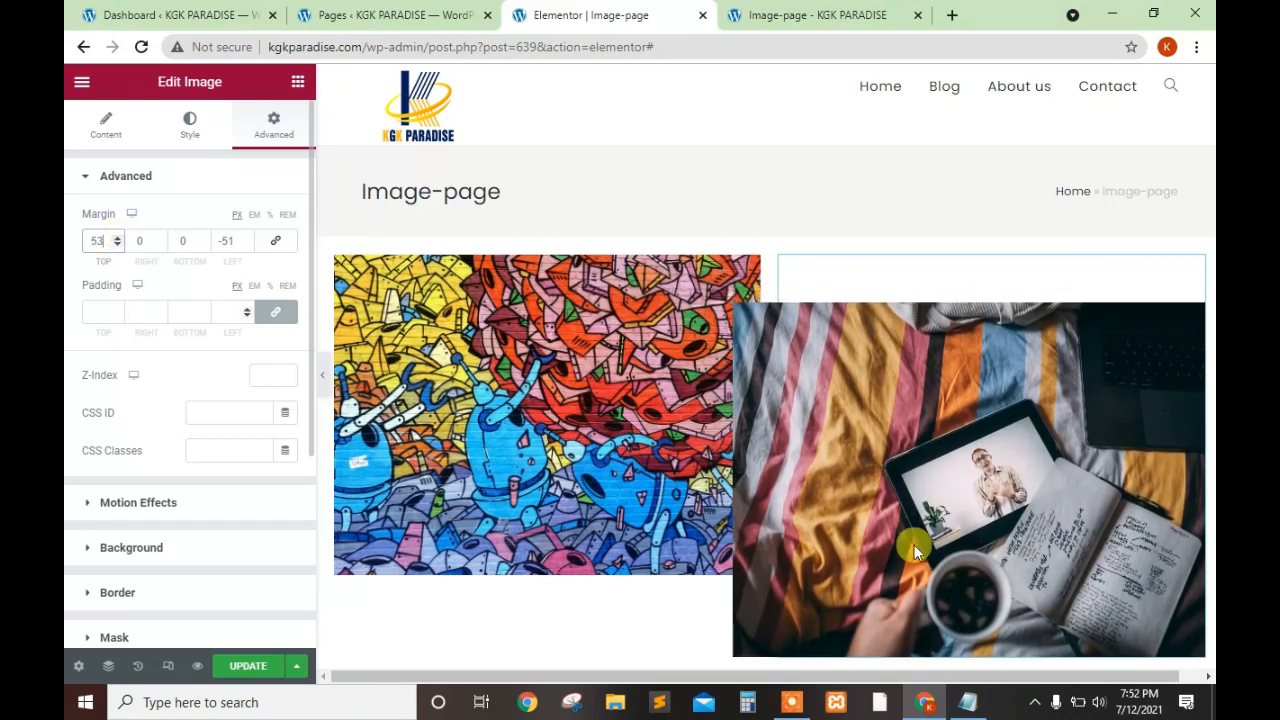
Set the right image's left margin to -46 px
{"action": "left_click", "coordinate": [248, 244]}
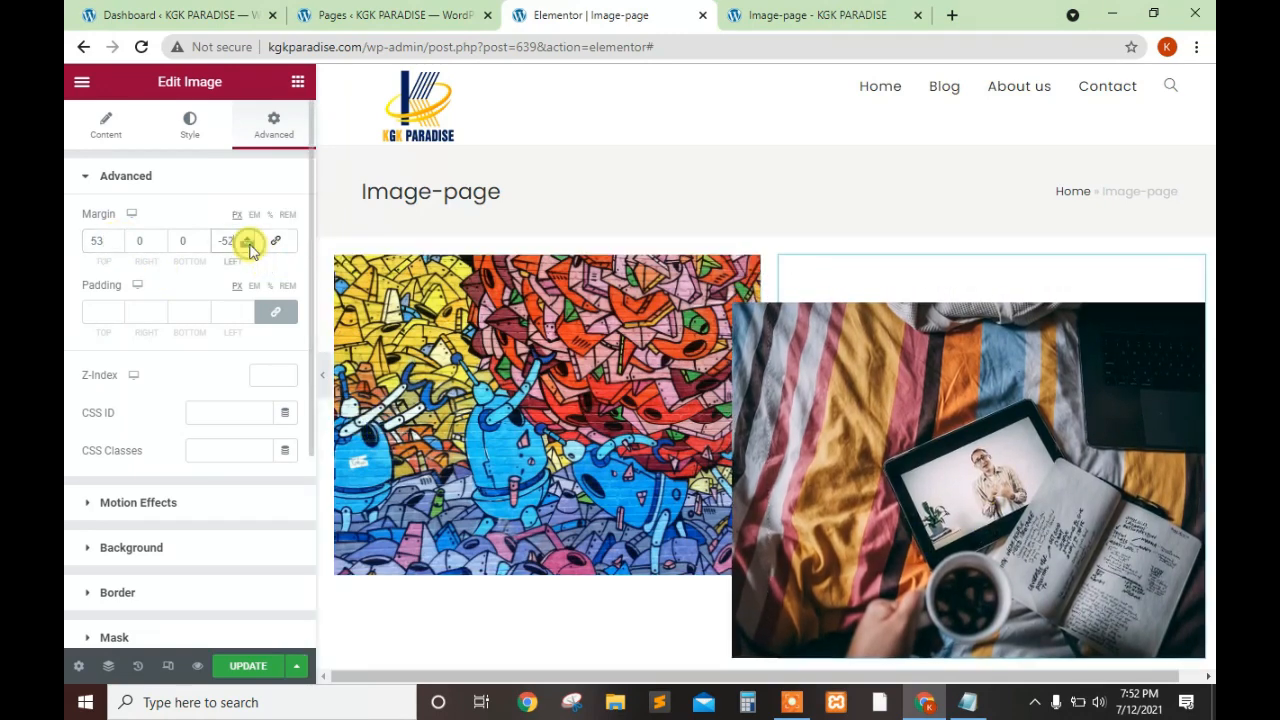
{"action": "left_click", "coordinate": [248, 244]}
{"action": "left_click", "coordinate": [248, 237]}
{"action": "left_click", "coordinate": [248, 237]}
{"action": "left_click", "coordinate": [248, 237]}
{"action": "left_click", "coordinate": [248, 237]}
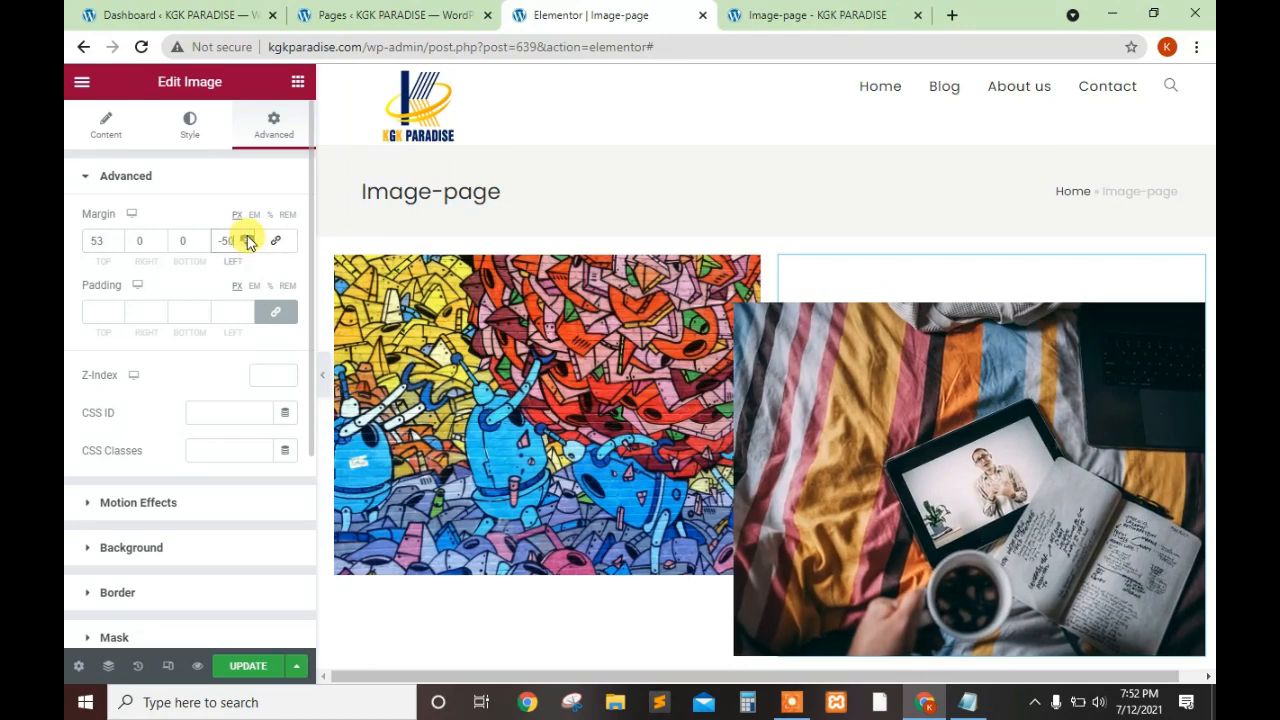
{"action": "left_click", "coordinate": [248, 237]}
{"action": "left_click", "coordinate": [248, 237]}
{"action": "left_click", "coordinate": [248, 237]}
{"action": "left_click", "coordinate": [248, 237]}
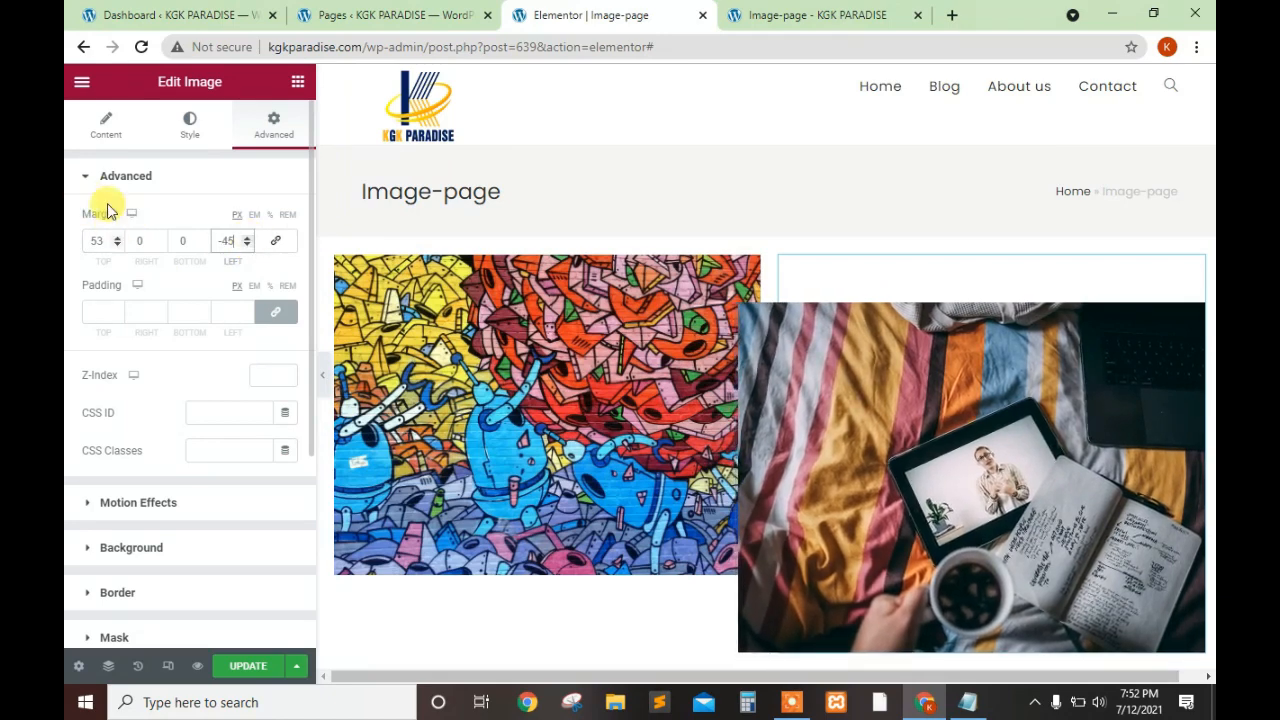
{"action": "left_click", "coordinate": [247, 244]}
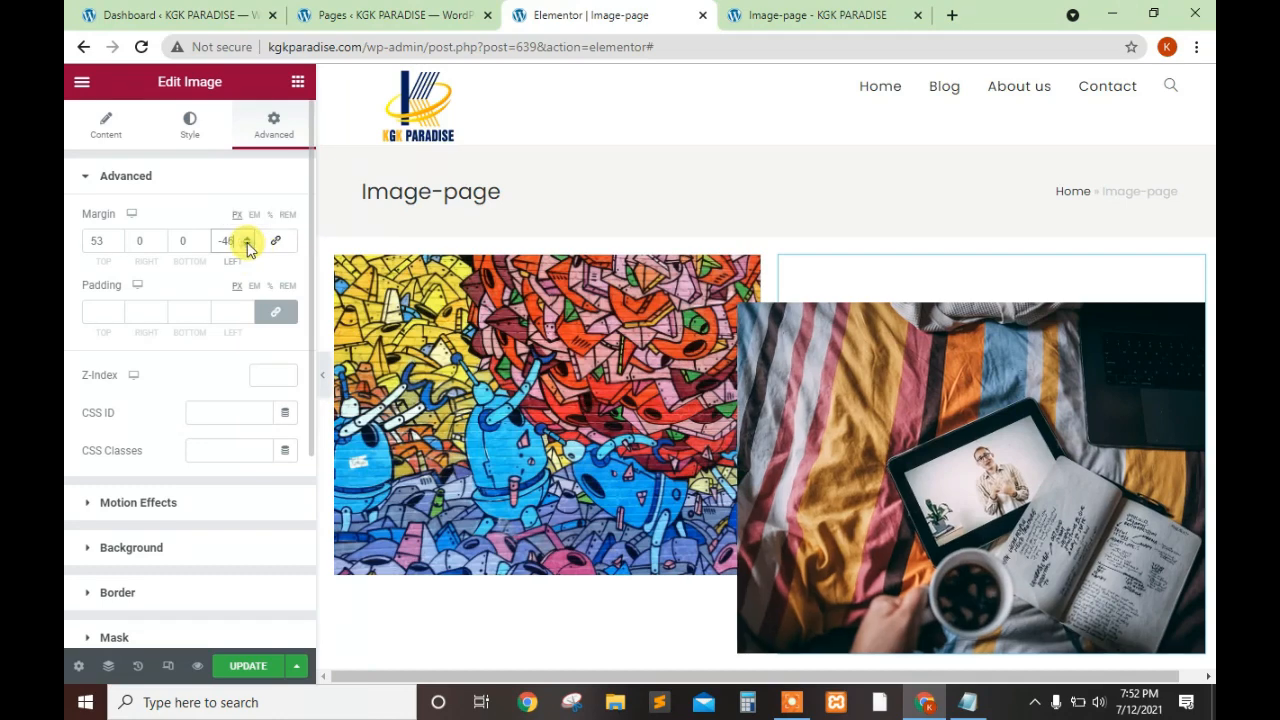
Unlink the right image's padding values and set the padding on all four sides to 0 px
{"action": "left_click", "coordinate": [248, 313]}
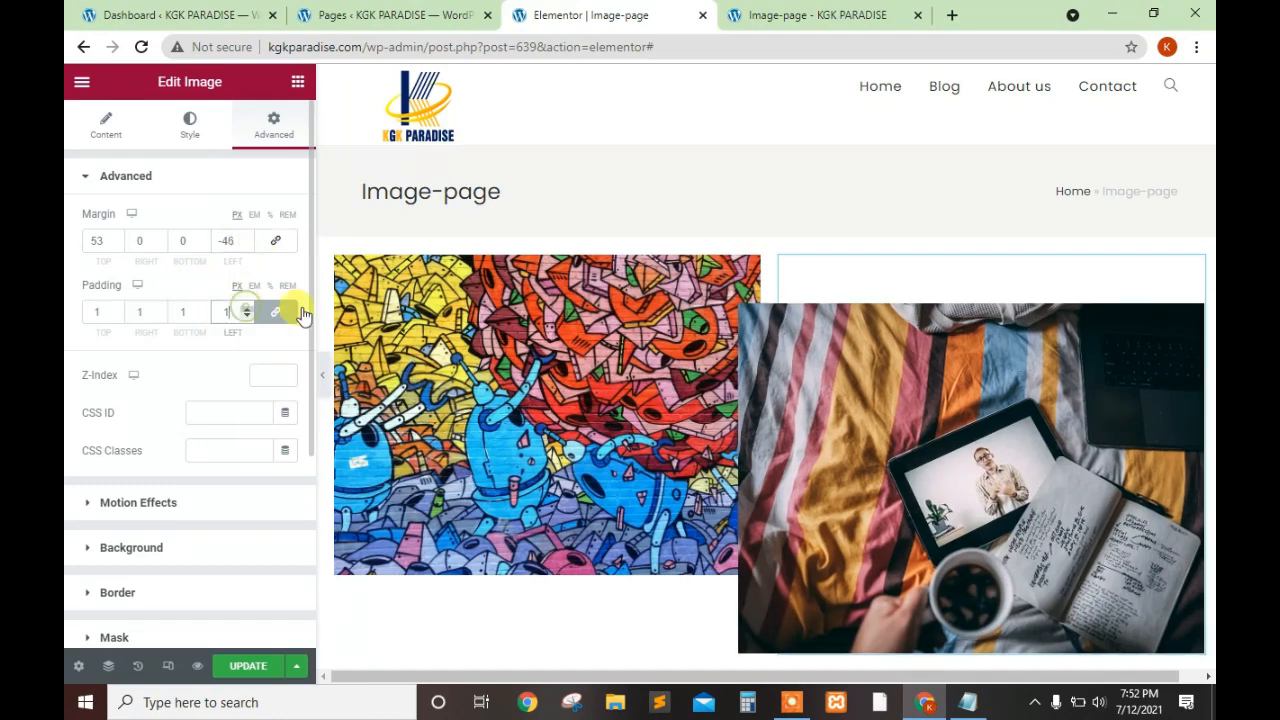
{"action": "left_click", "coordinate": [247, 312]}
{"action": "left_click", "coordinate": [245, 318]}
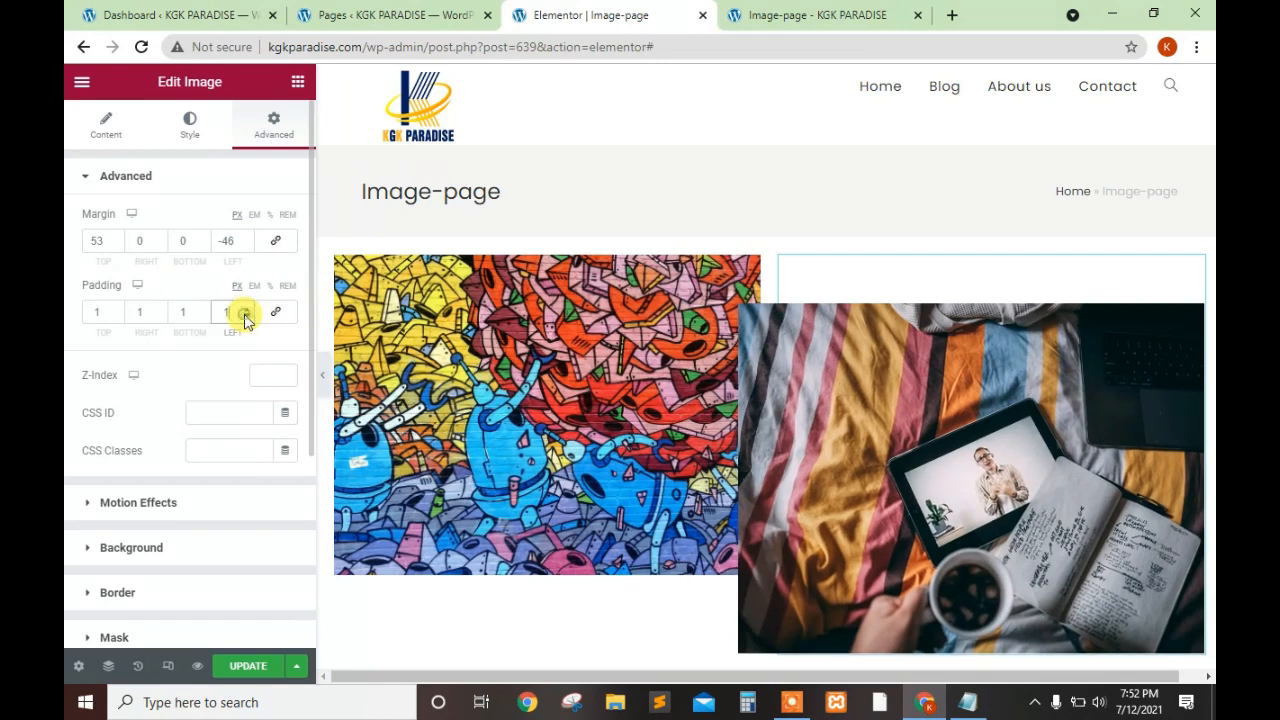
{"action": "left_click", "coordinate": [245, 318]}
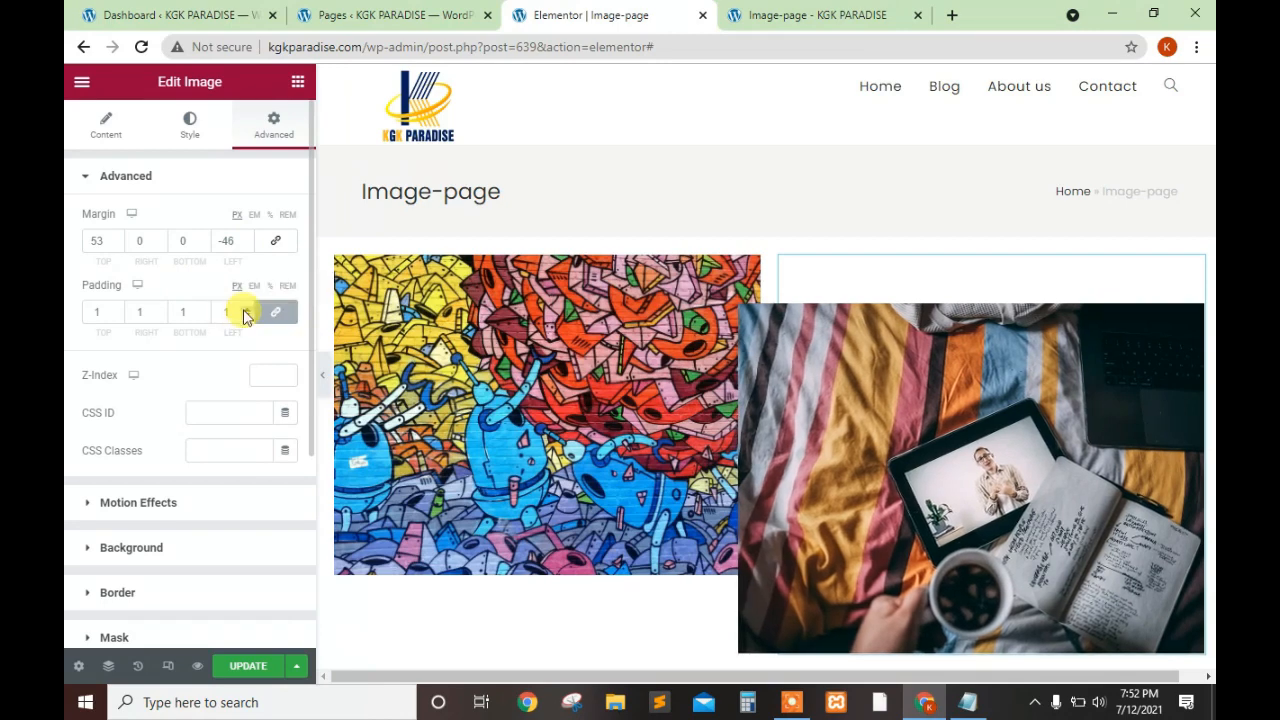
{"action": "left_click", "coordinate": [278, 312]}
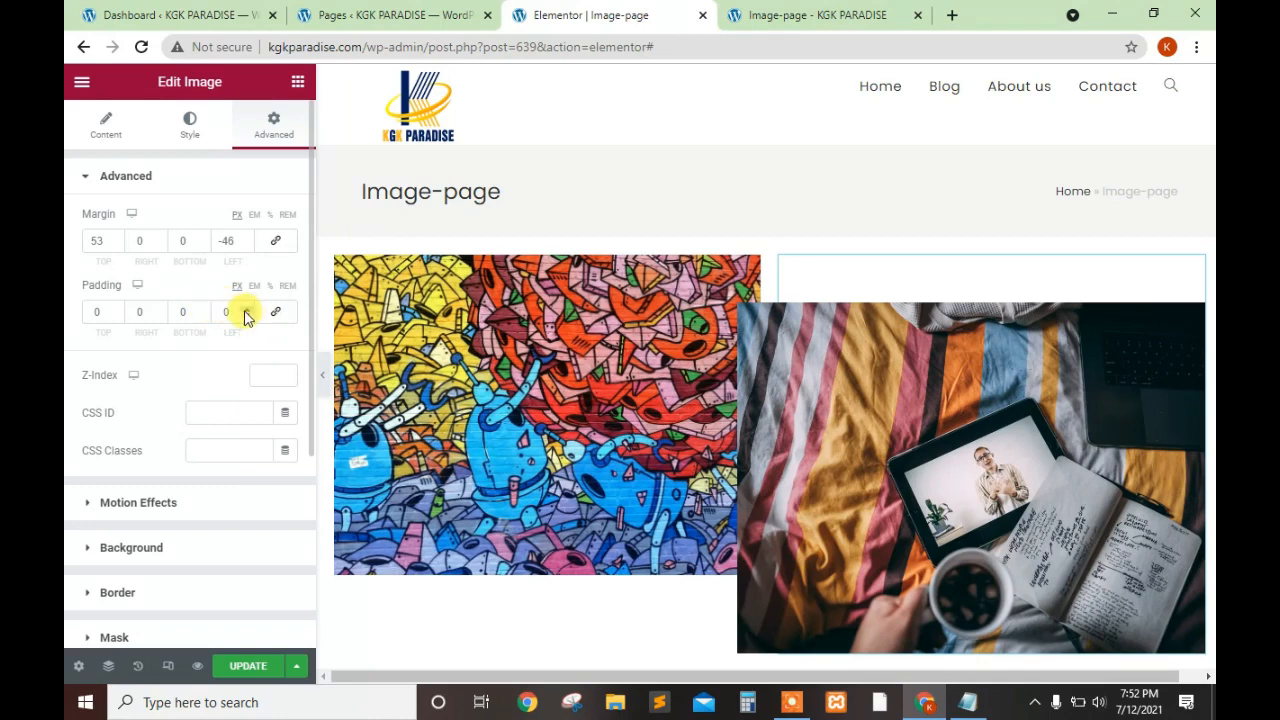
{"action": "left_click", "coordinate": [154, 311]}
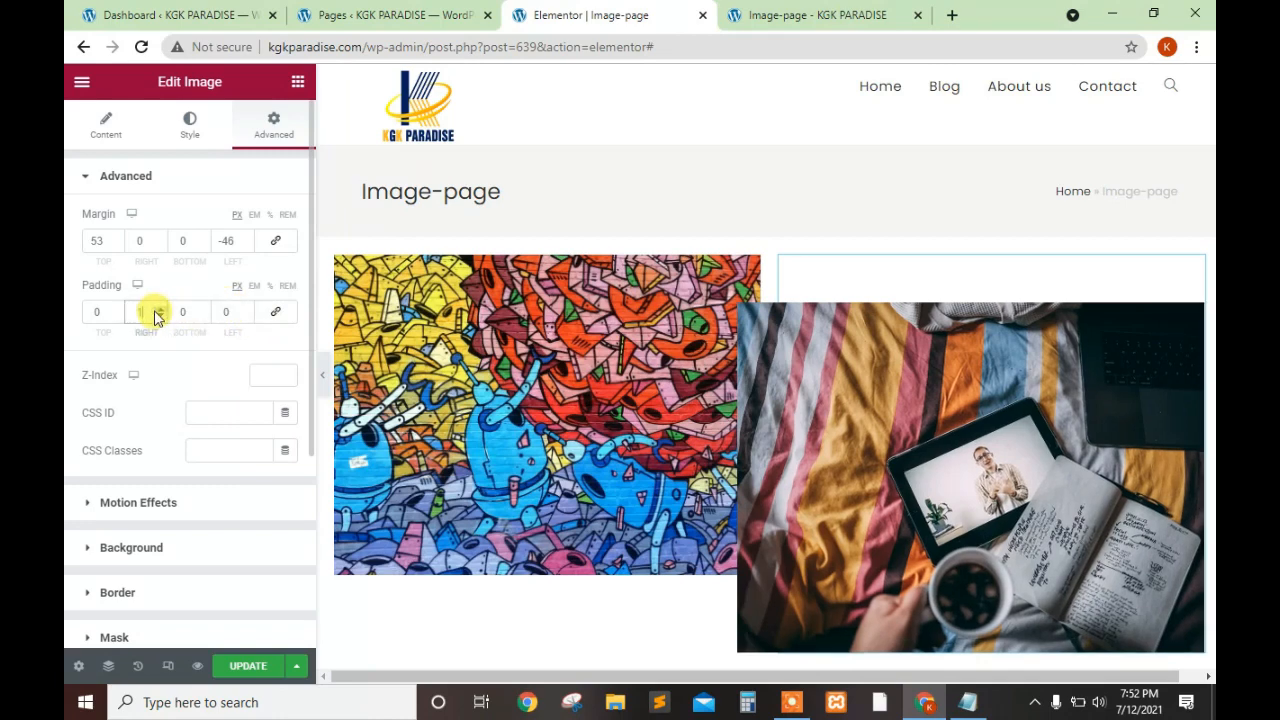
{"action": "left_click", "coordinate": [157, 316]}
{"action": "left_click", "coordinate": [157, 316]}
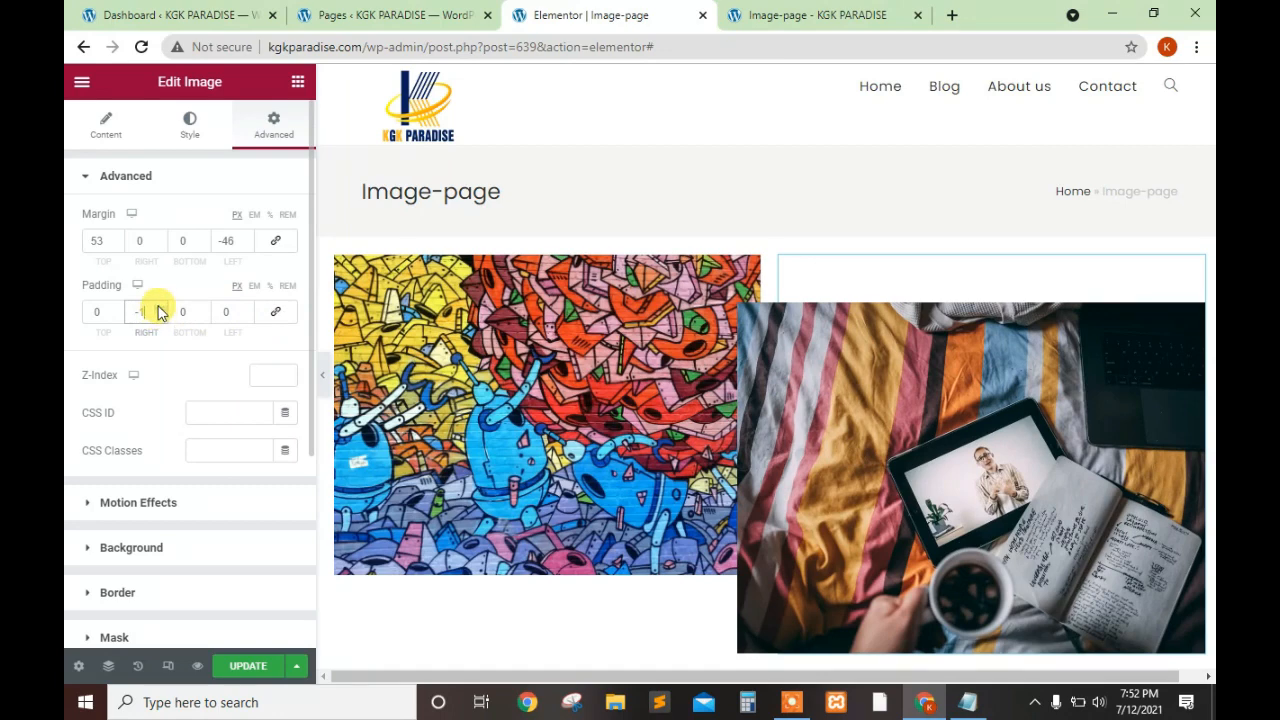
{"action": "left_click", "coordinate": [157, 307]}
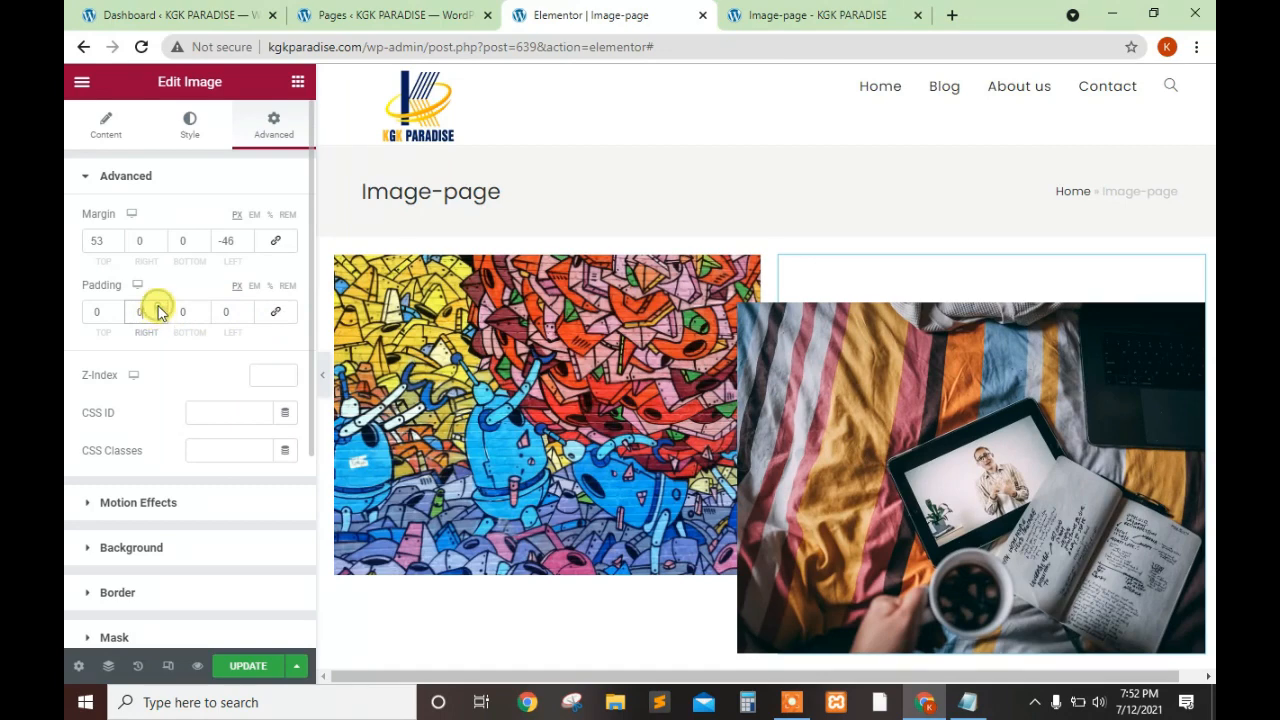
Set the right image's top margin to 55 px and check the overlap on the page
{"action": "left_click", "coordinate": [115, 239]}
{"action": "left_click", "coordinate": [115, 239]}
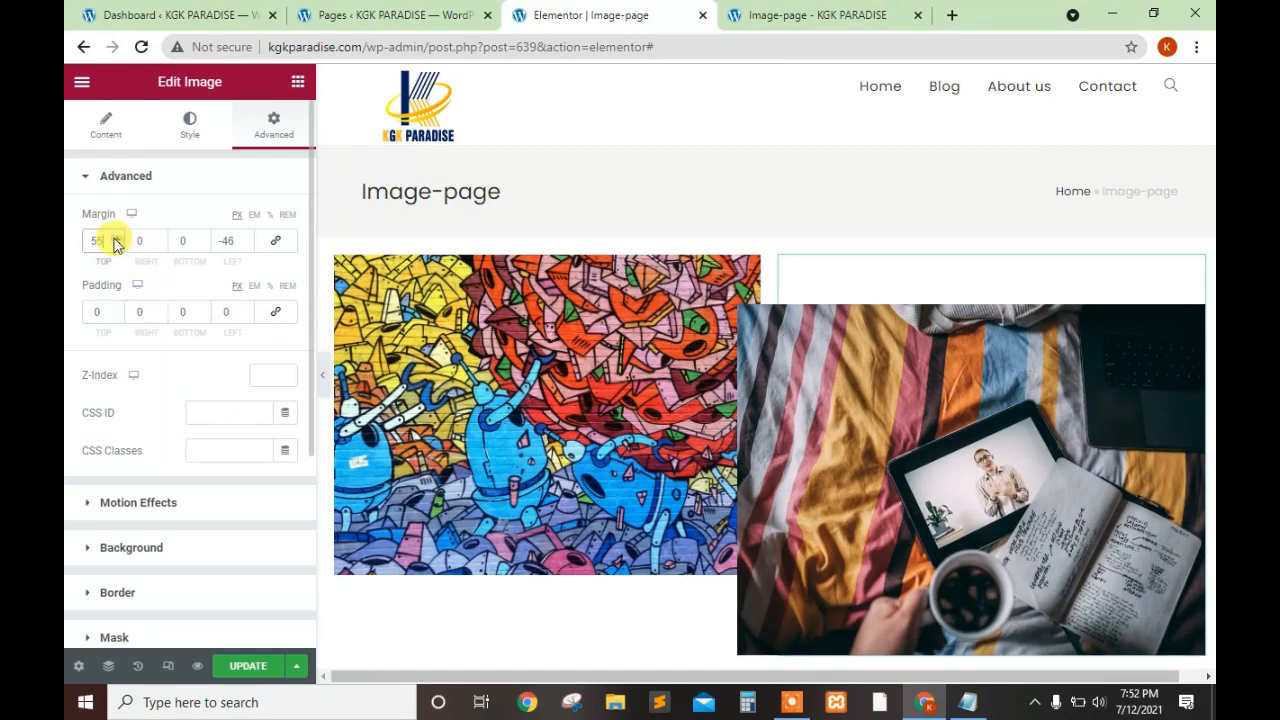
{"action": "left_click", "coordinate": [1212, 279]}
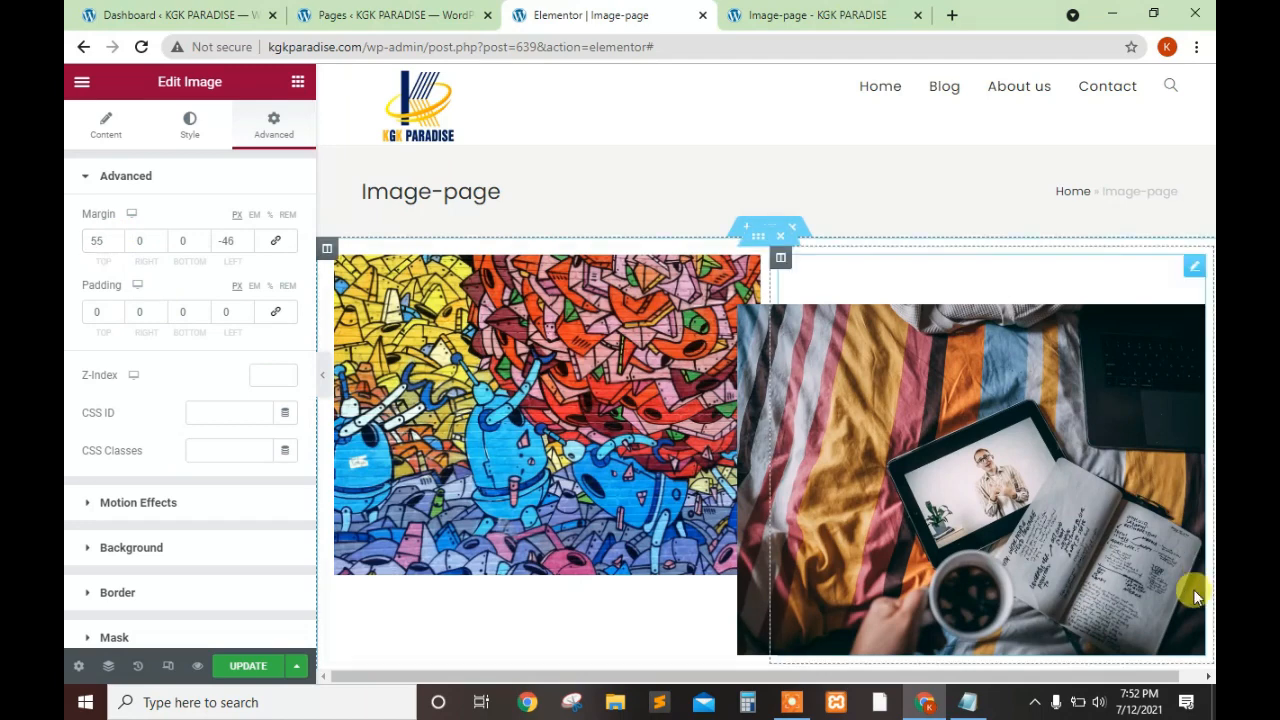
{"action": "left_click", "coordinate": [1209, 677]}
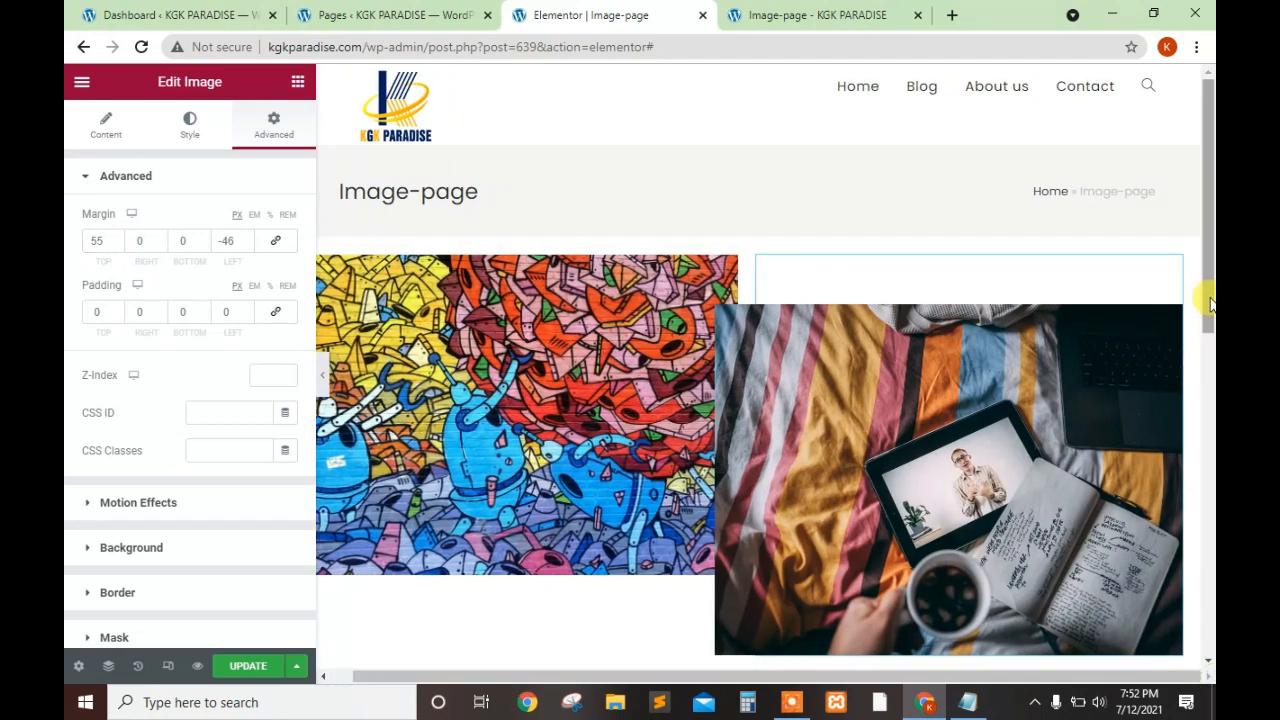
{"action": "left_click_drag", "start_coordinate": [1207, 300], "coordinate": [1207, 345]}
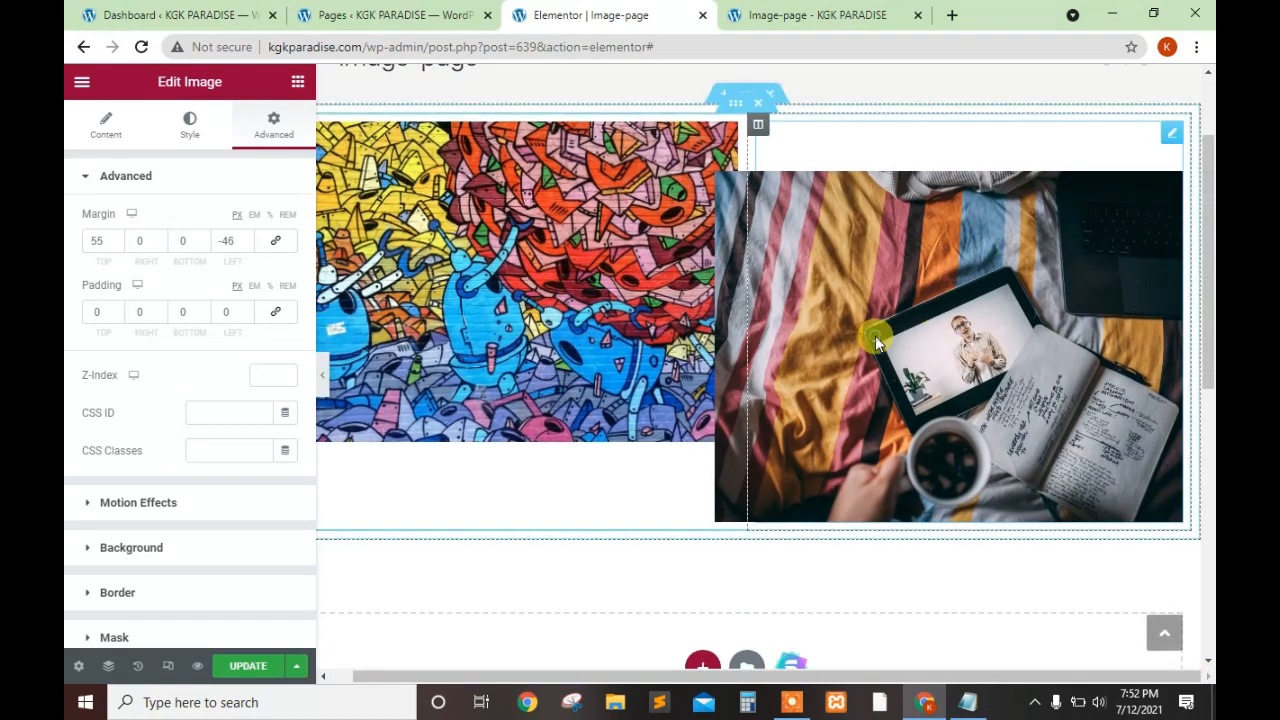
Reselect the right image and set its right margin to 1 px and its left margin to -51 px
{"action": "left_click", "coordinate": [384, 200]}
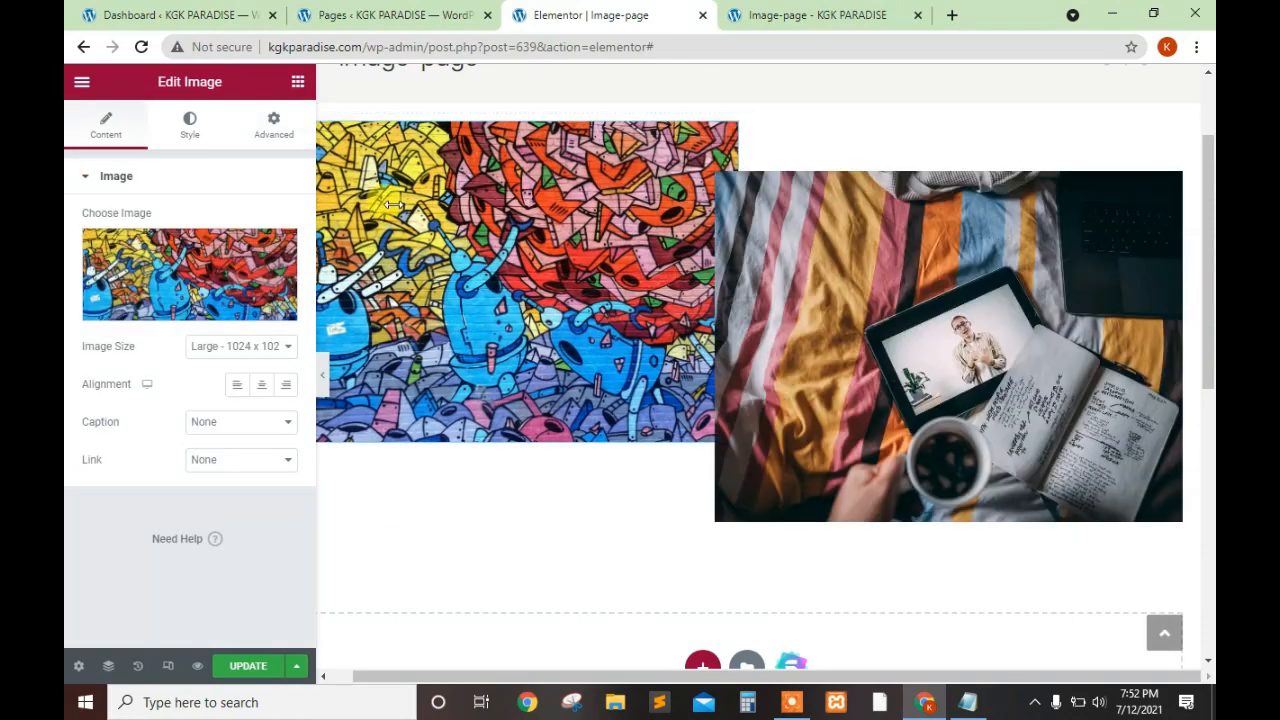
{"action": "left_click", "coordinate": [958, 258]}
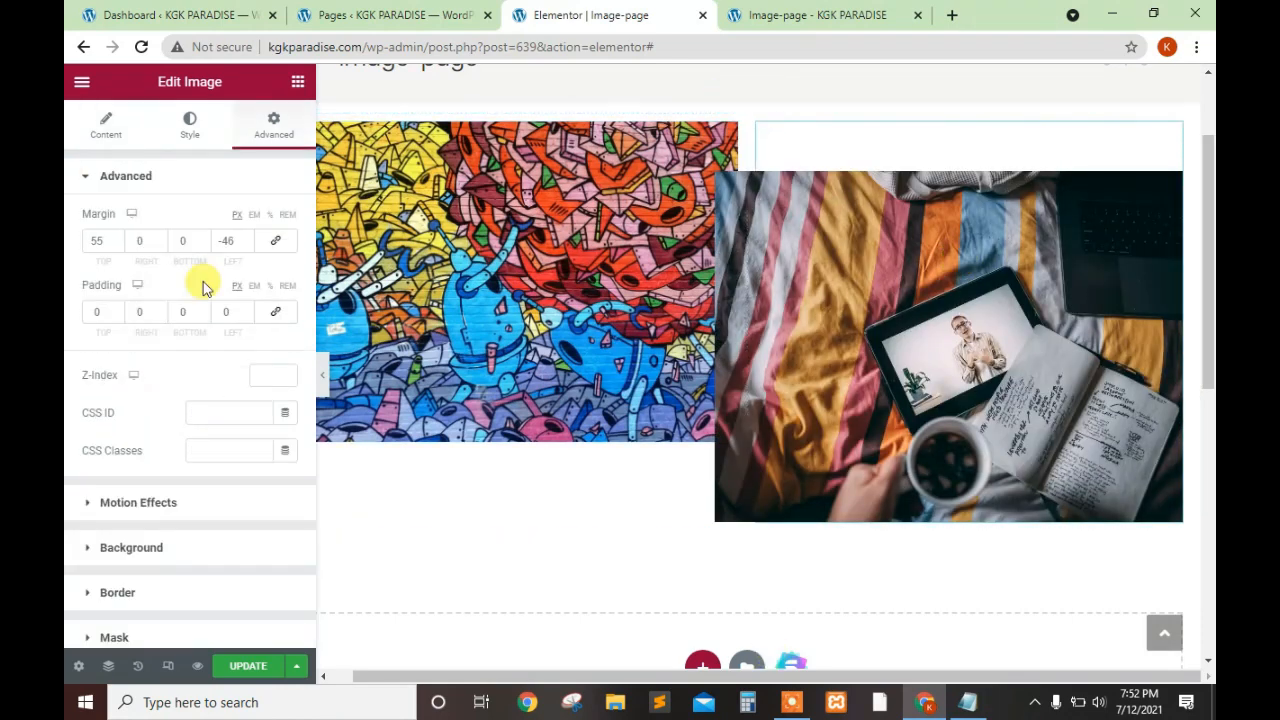
{"action": "left_click", "coordinate": [248, 236]}
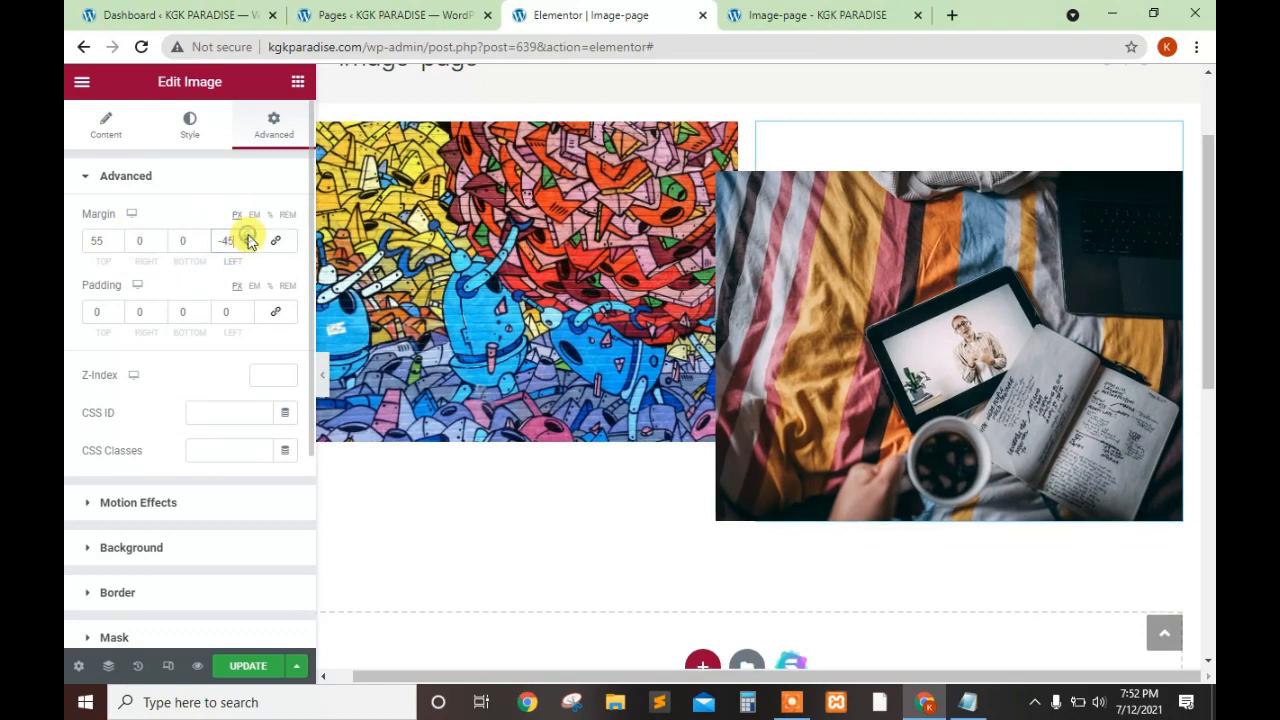
{"action": "left_click", "coordinate": [248, 237]}
{"action": "left_click", "coordinate": [248, 246]}
{"action": "left_click", "coordinate": [248, 246]}
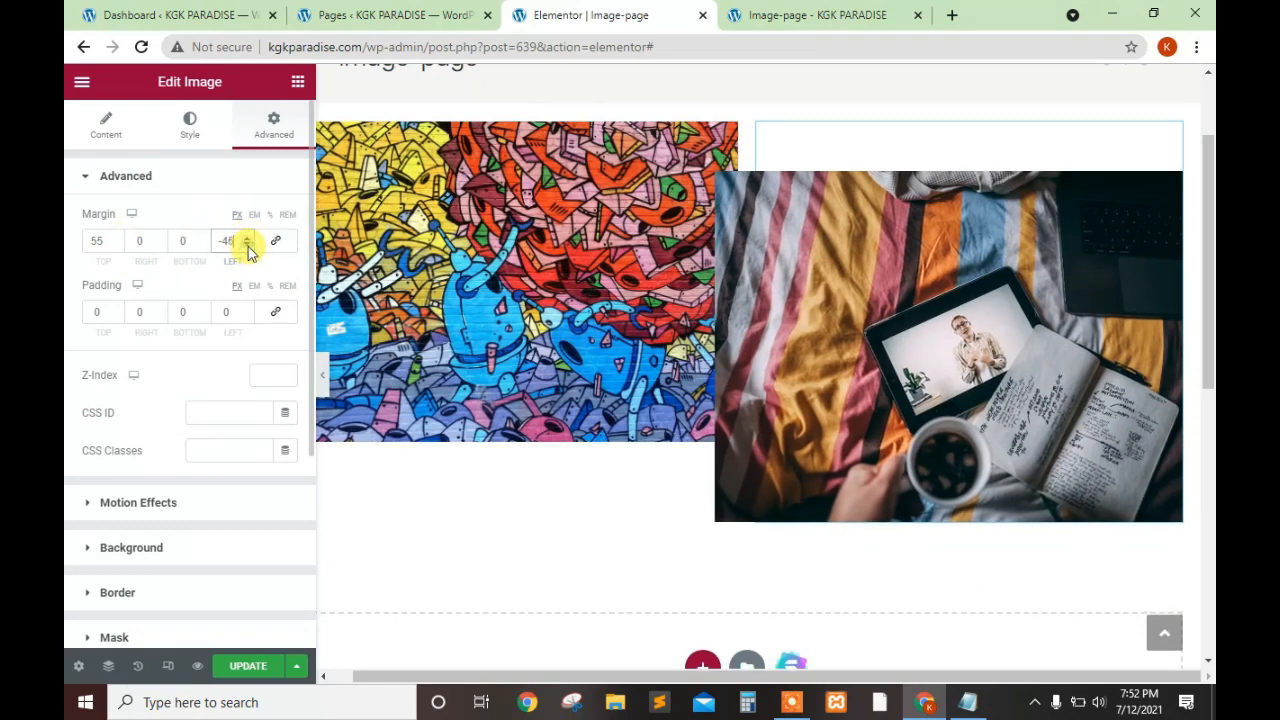
{"action": "left_click", "coordinate": [248, 247]}
{"action": "left_click", "coordinate": [248, 247]}
{"action": "left_click", "coordinate": [248, 247]}
{"action": "left_click", "coordinate": [248, 247]}
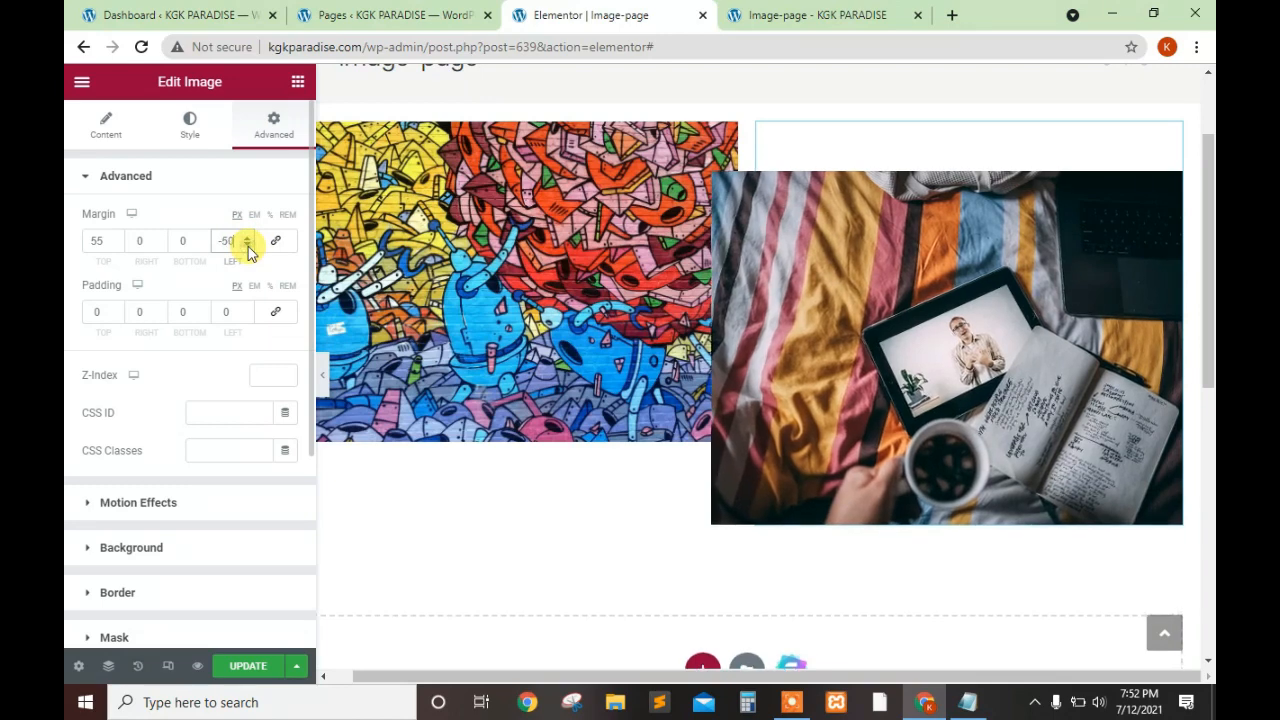
{"action": "left_click", "coordinate": [161, 239]}
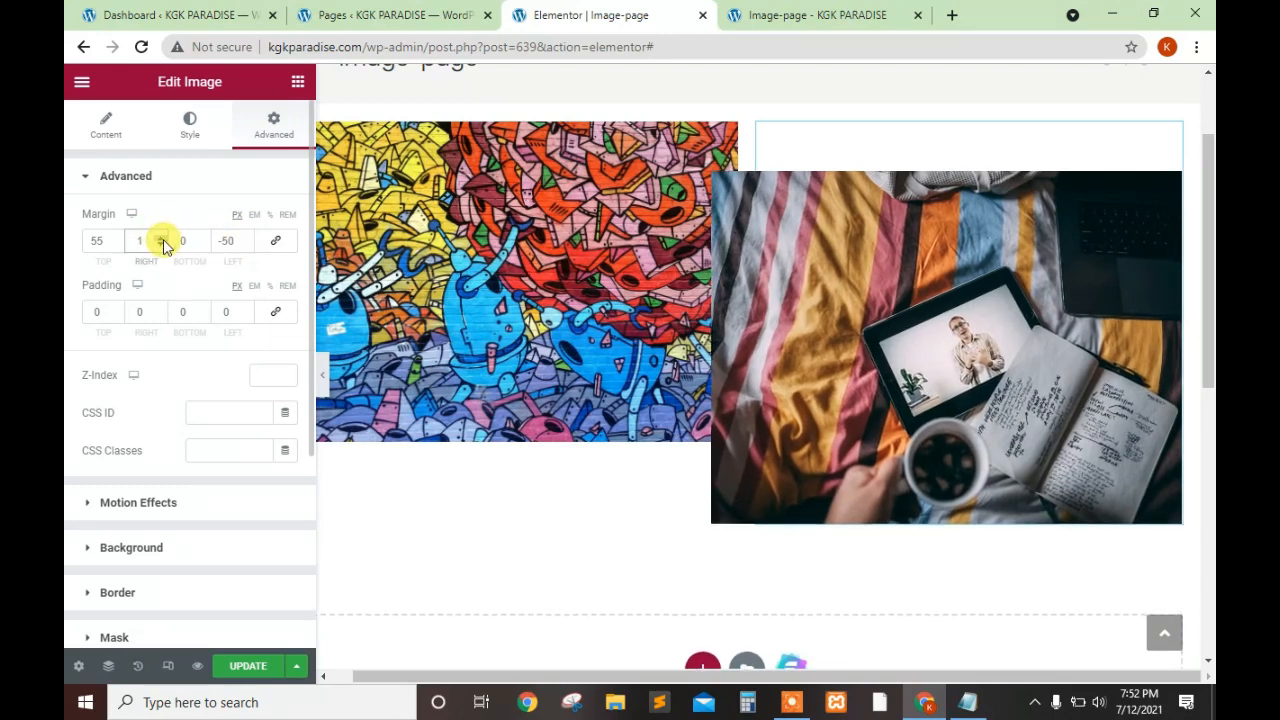
{"action": "left_click", "coordinate": [248, 247]}
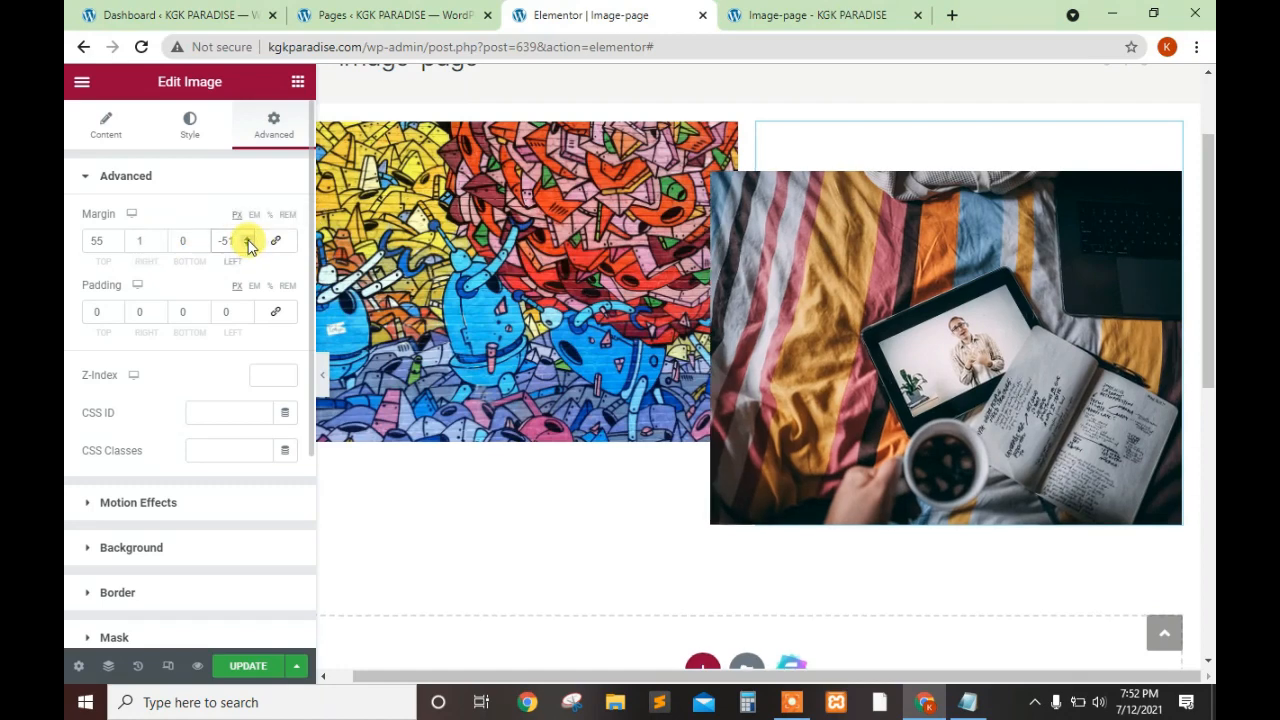
Set the right image's left margin to -65 px to widen the overlap
{"action": "scroll", "coordinate": [249, 245], "scroll_direction": "up", "scroll_amount": 2}
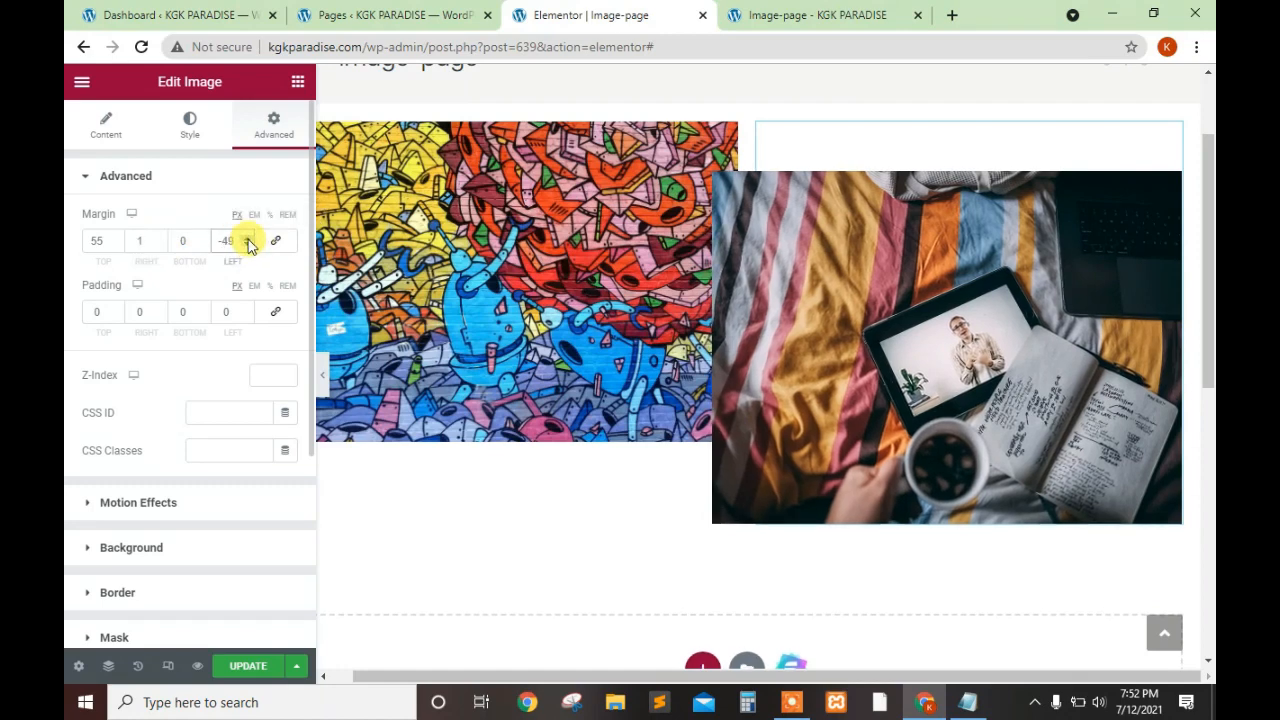
{"action": "scroll", "coordinate": [248, 247], "scroll_direction": "down", "scroll_amount": 8}
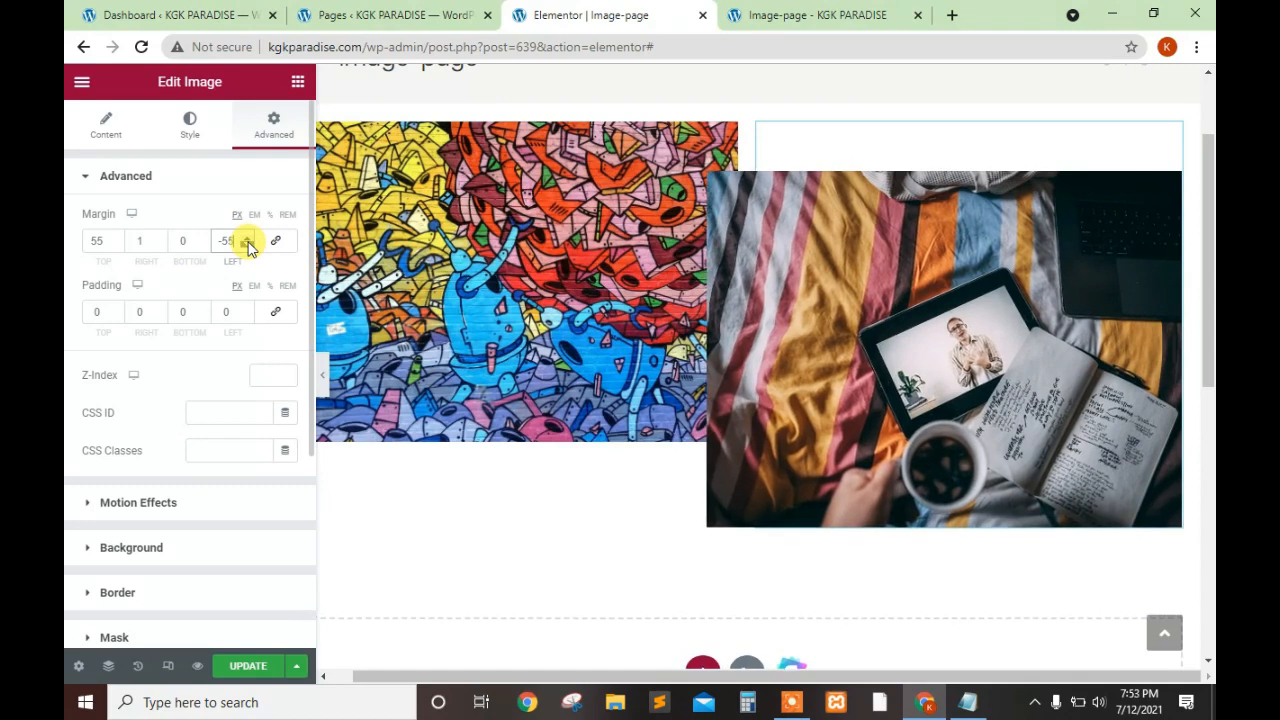
{"action": "scroll", "coordinate": [248, 247], "scroll_direction": "down", "scroll_amount": 8}
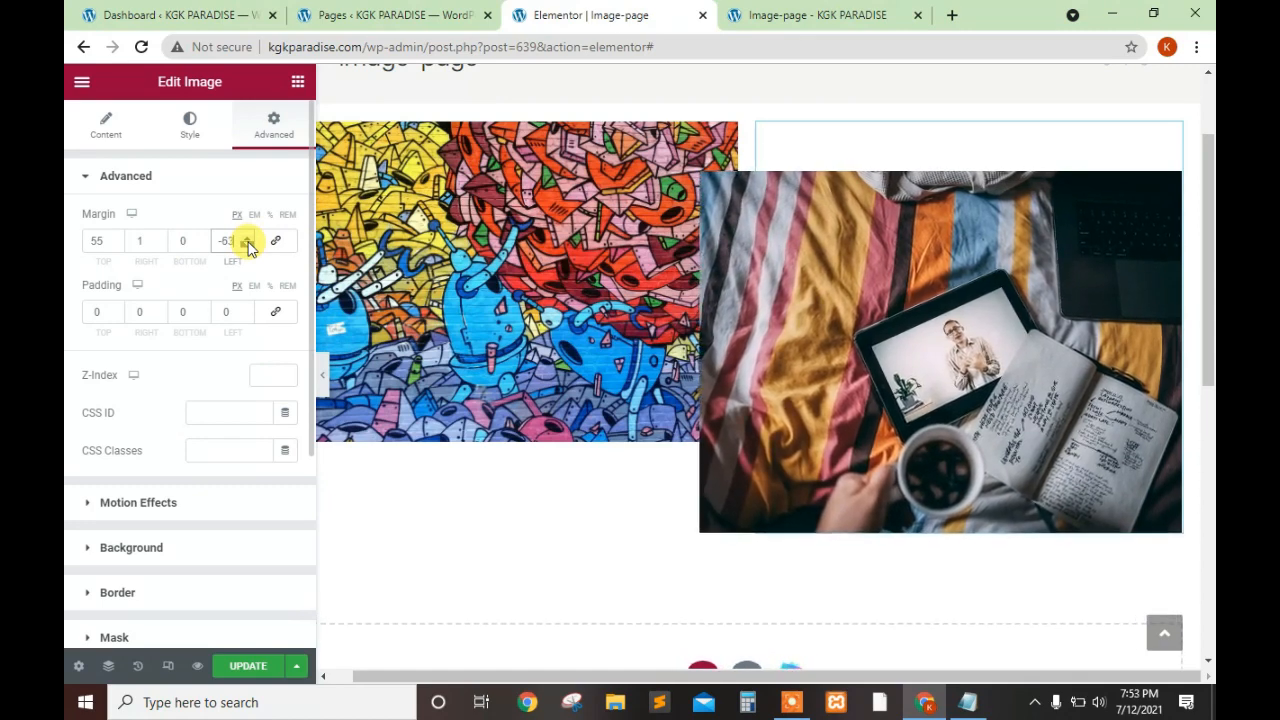
Select the left image and unlink its margin values so each side can be adjusted separately
{"action": "left_click", "coordinate": [724, 130]}
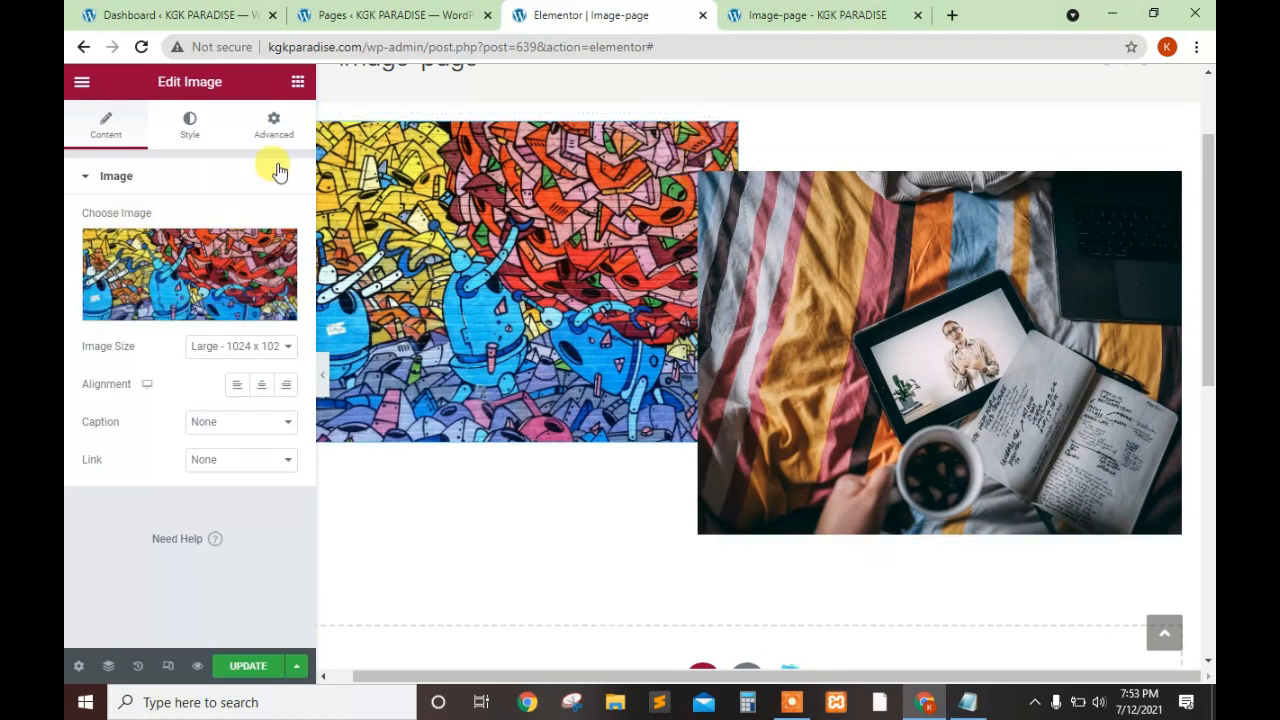
{"action": "left_click", "coordinate": [294, 134]}
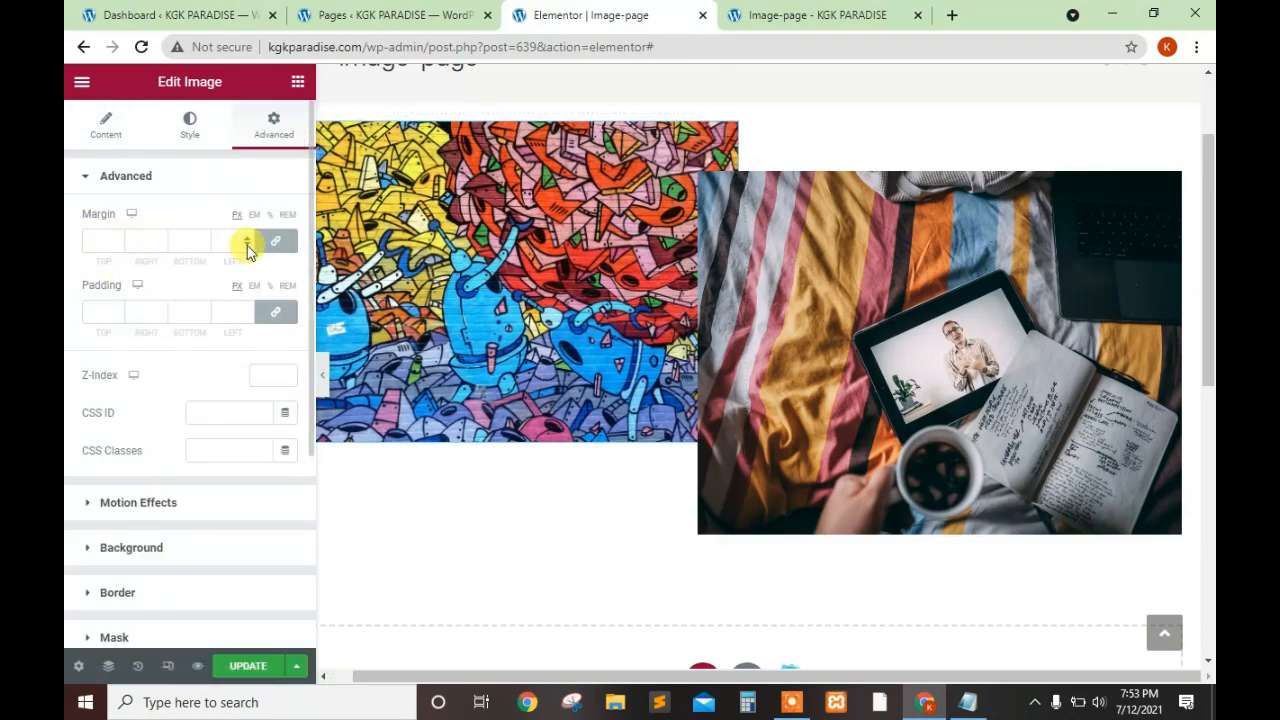
{"action": "left_click", "coordinate": [276, 243]}
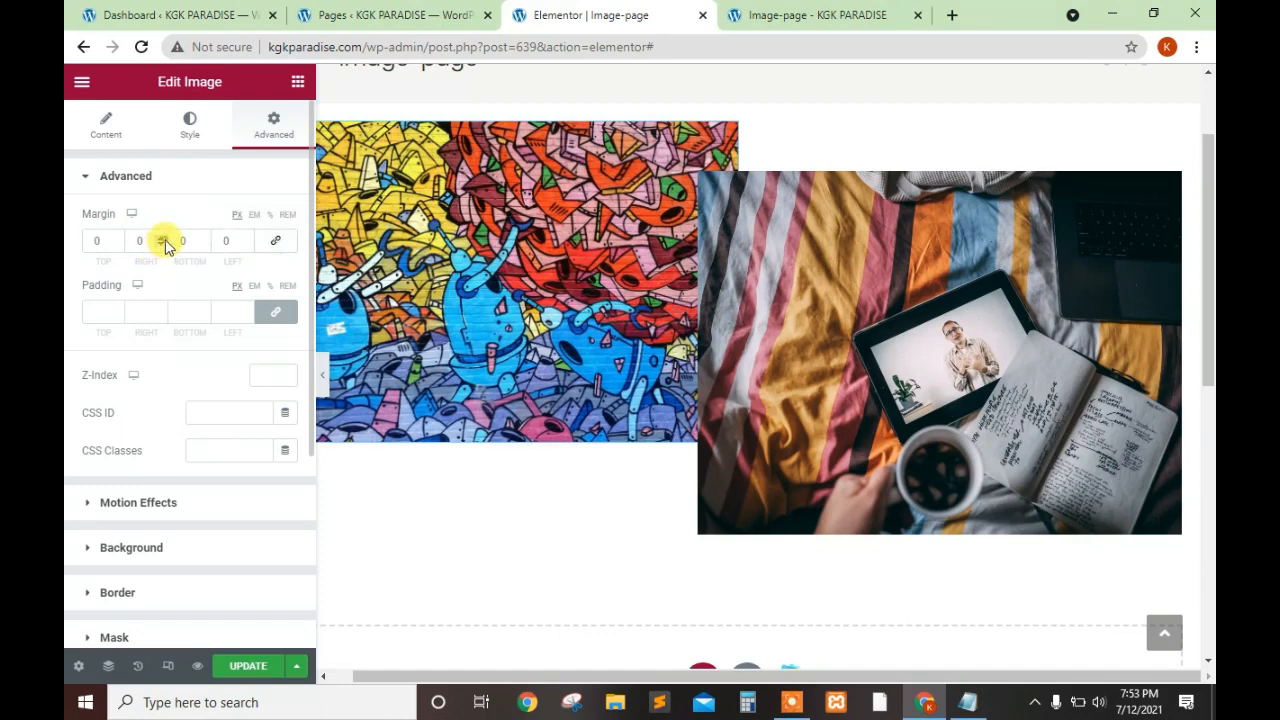
Set the left image's right margin to -4 px
{"action": "left_click", "coordinate": [162, 239]}
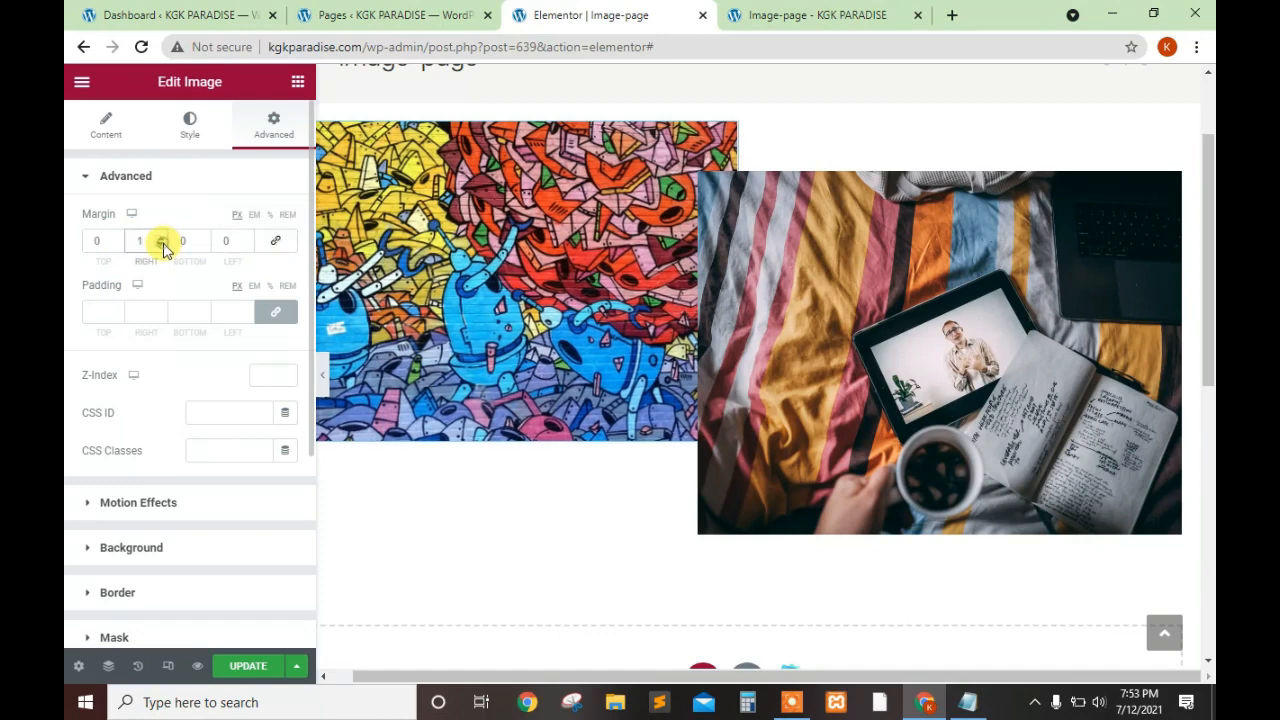
{"action": "left_click", "coordinate": [162, 245]}
{"action": "left_click", "coordinate": [162, 245]}
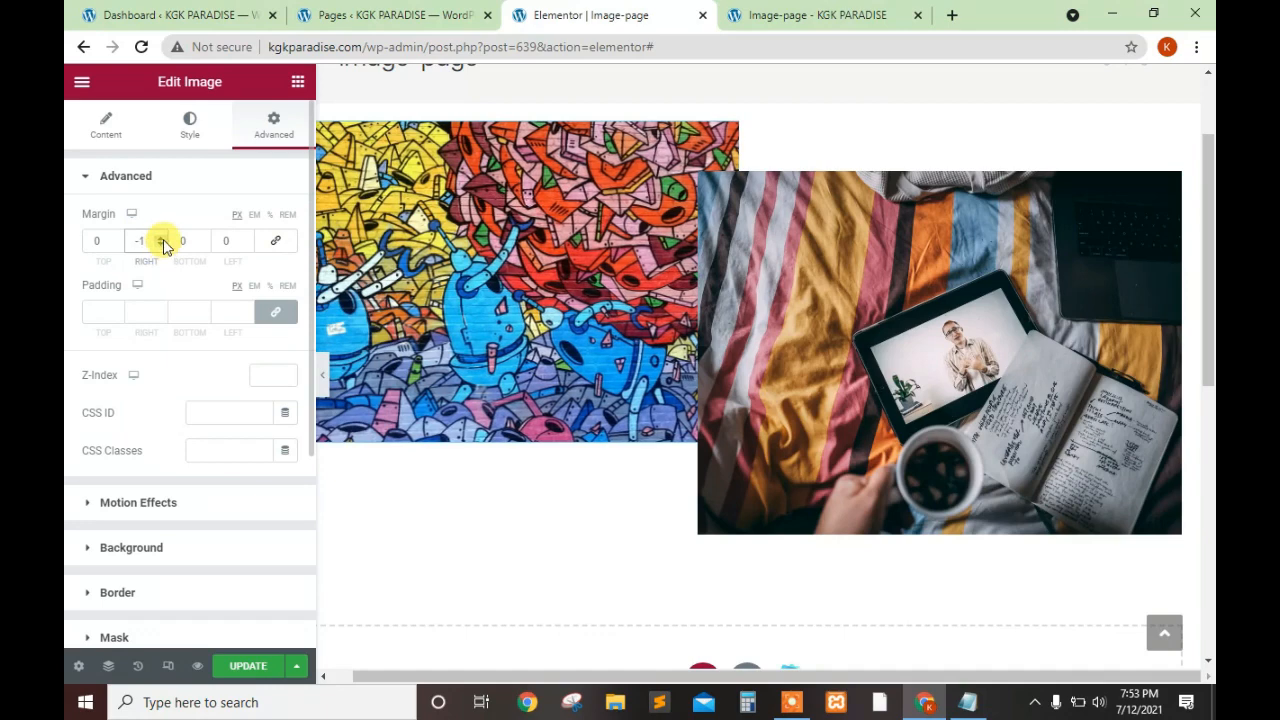
{"action": "left_click", "coordinate": [163, 240]}
{"action": "left_click", "coordinate": [163, 240]}
{"action": "left_click", "coordinate": [163, 240]}
{"action": "left_click", "coordinate": [163, 245]}
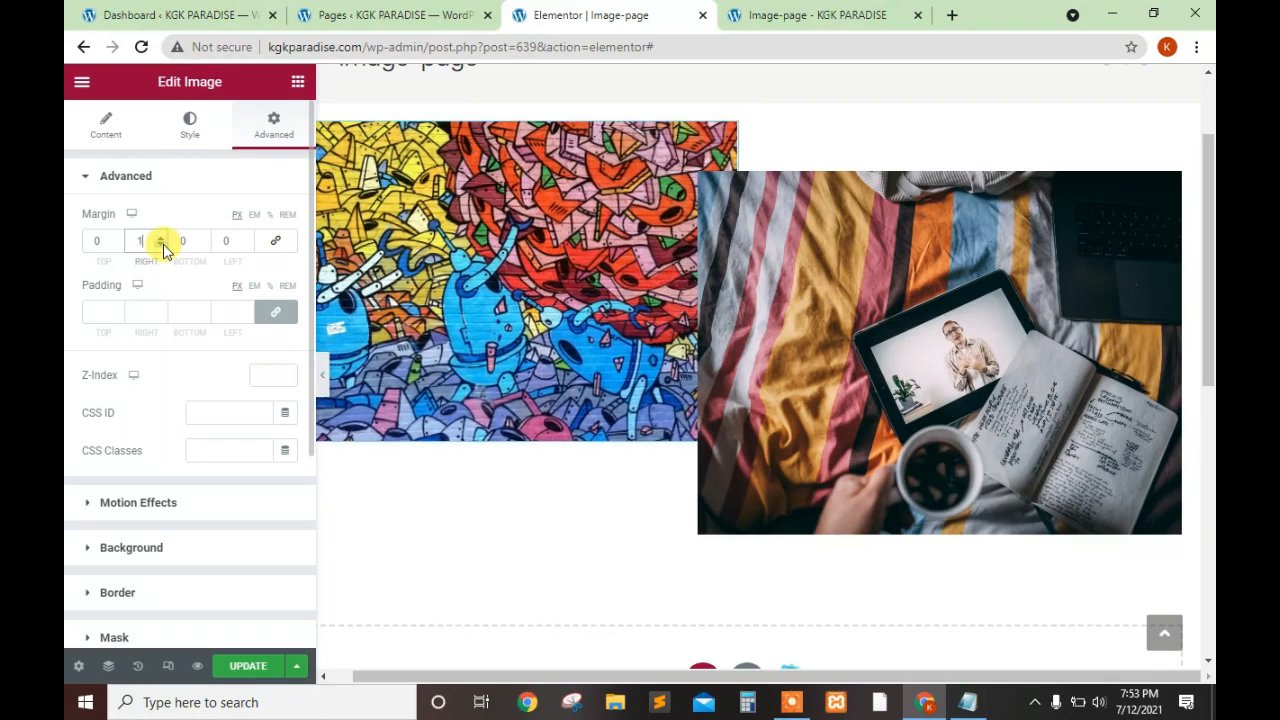
{"action": "left_click", "coordinate": [163, 245]}
{"action": "left_click", "coordinate": [163, 245]}
{"action": "left_click", "coordinate": [162, 245]}
{"action": "left_click", "coordinate": [162, 245]}
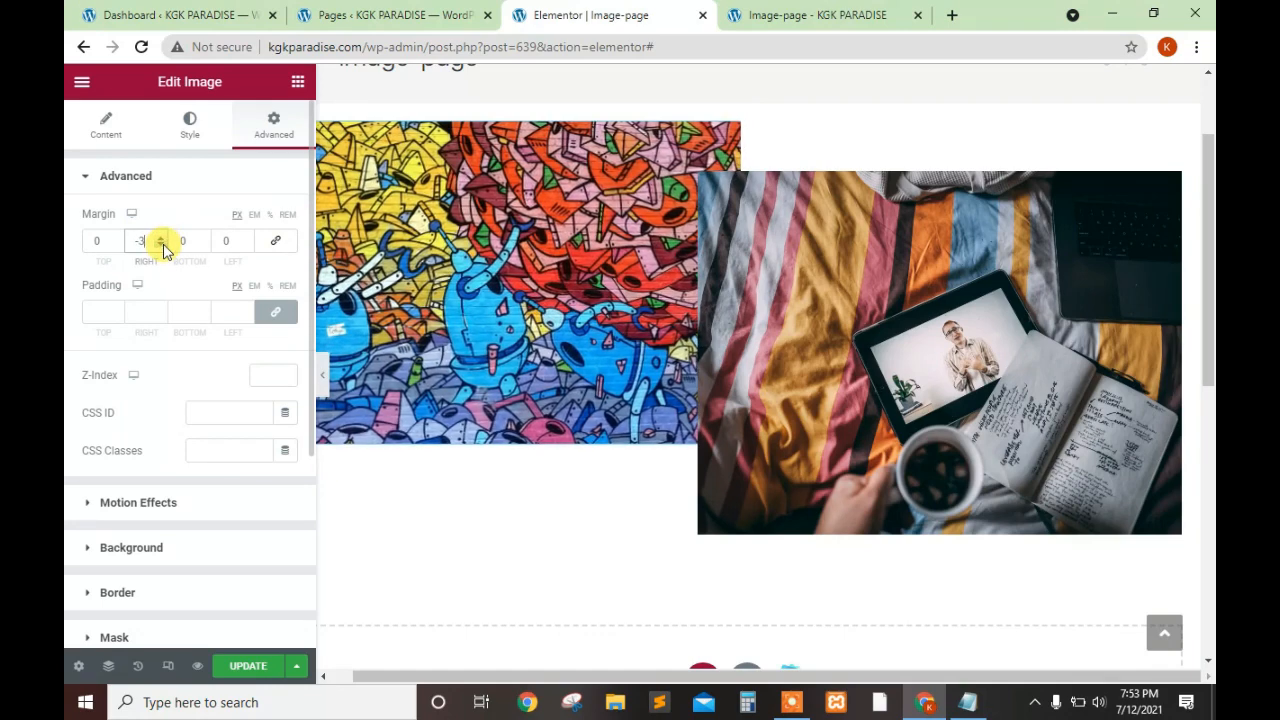
{"action": "left_click", "coordinate": [162, 245]}
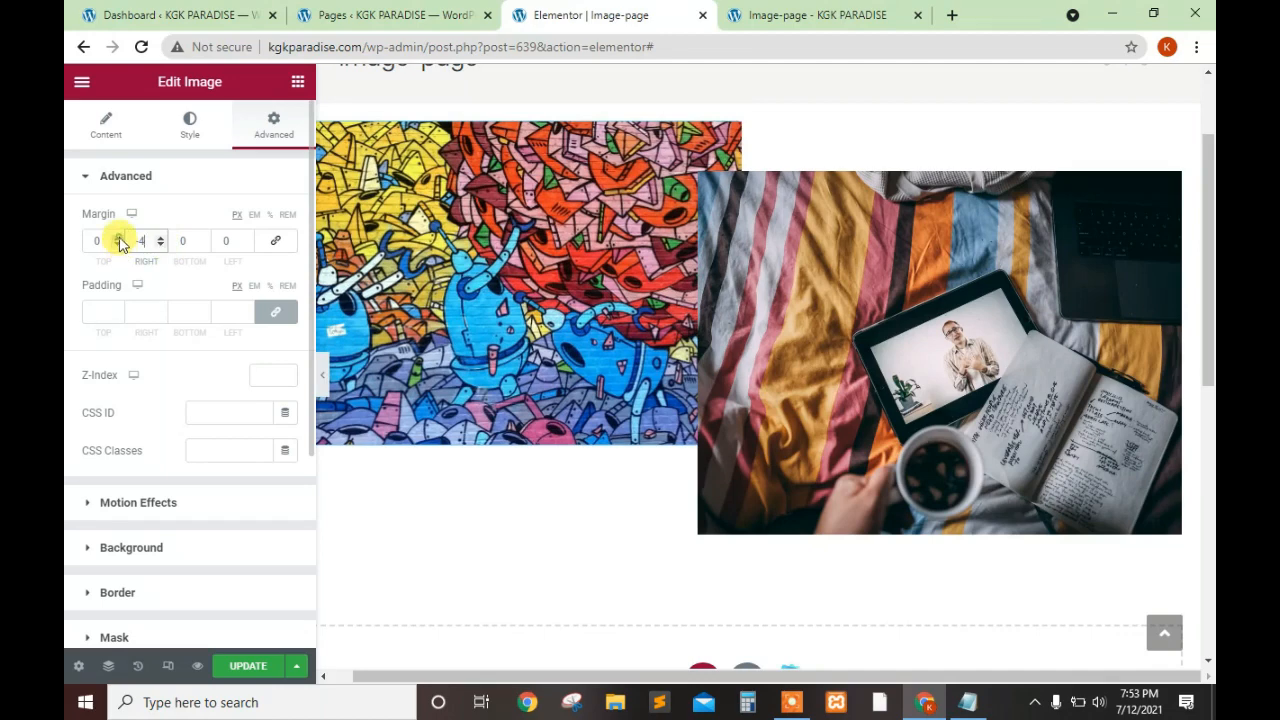
Set the left image's top margin to 8 px
{"action": "left_click", "coordinate": [118, 241]}
{"action": "left_click", "coordinate": [118, 241]}
{"action": "left_click", "coordinate": [118, 241]}
{"action": "left_click", "coordinate": [118, 241]}
{"action": "left_click", "coordinate": [118, 241]}
{"action": "left_click", "coordinate": [118, 241]}
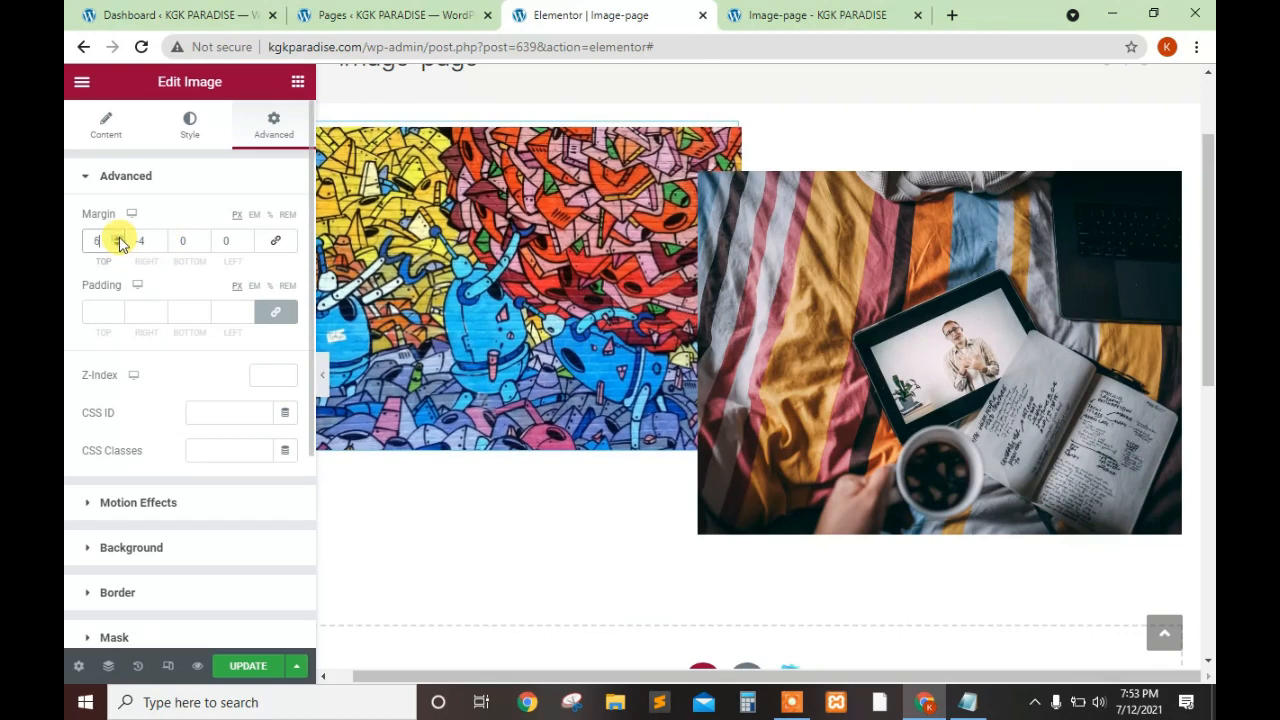
{"action": "left_click", "coordinate": [118, 241]}
{"action": "left_click", "coordinate": [118, 241]}
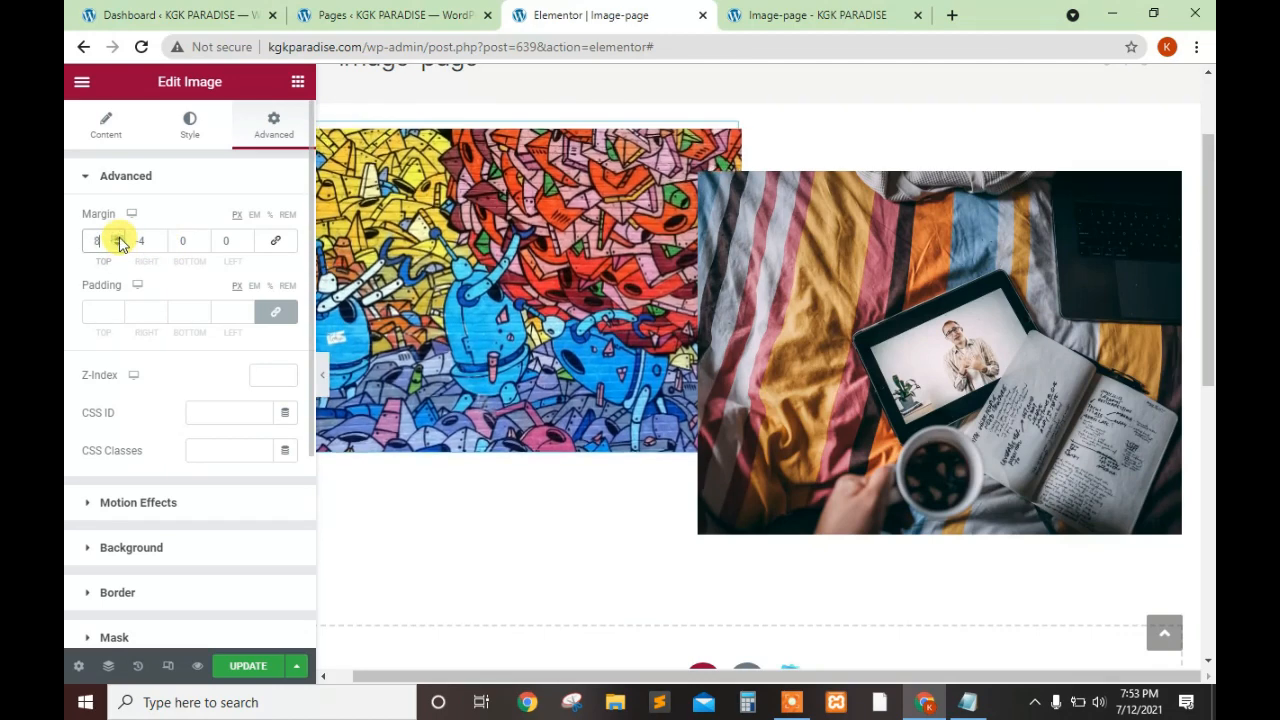
Reselect the right image, set its left margin to -60 px, and update the page
{"action": "left_click", "coordinate": [1138, 507]}
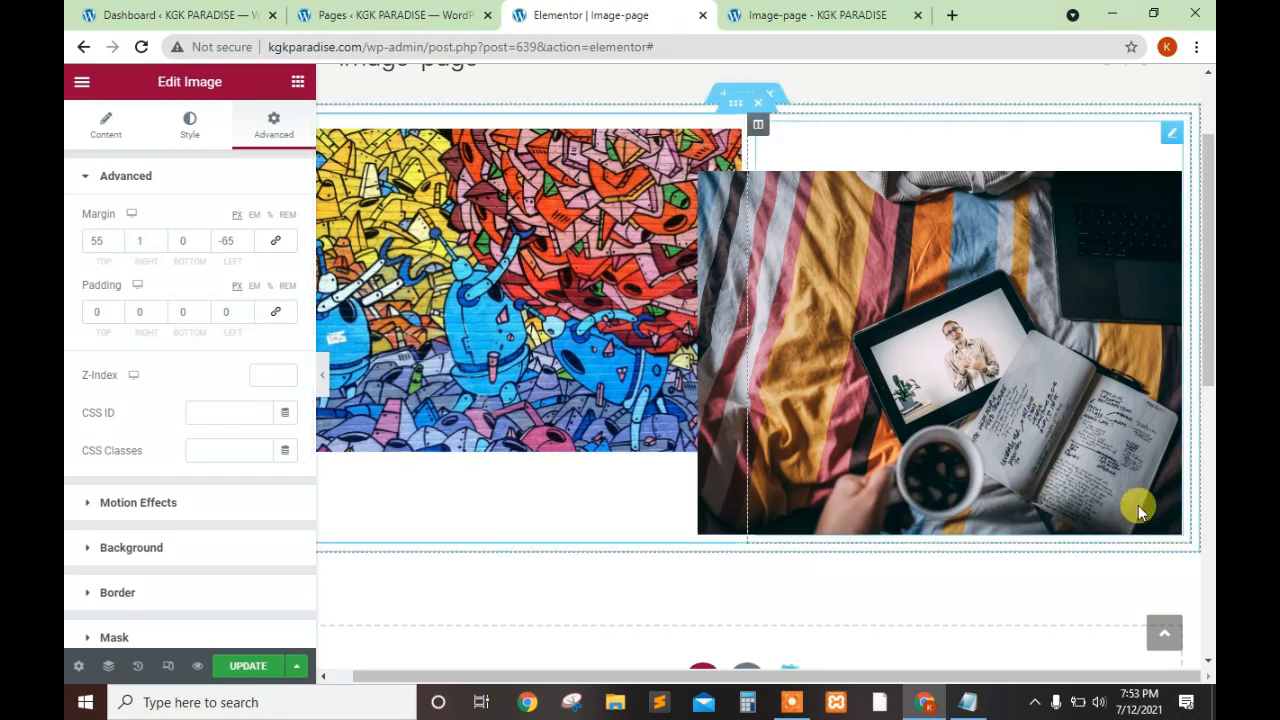
{"action": "left_click", "coordinate": [247, 246]}
{"action": "left_click", "coordinate": [247, 246]}
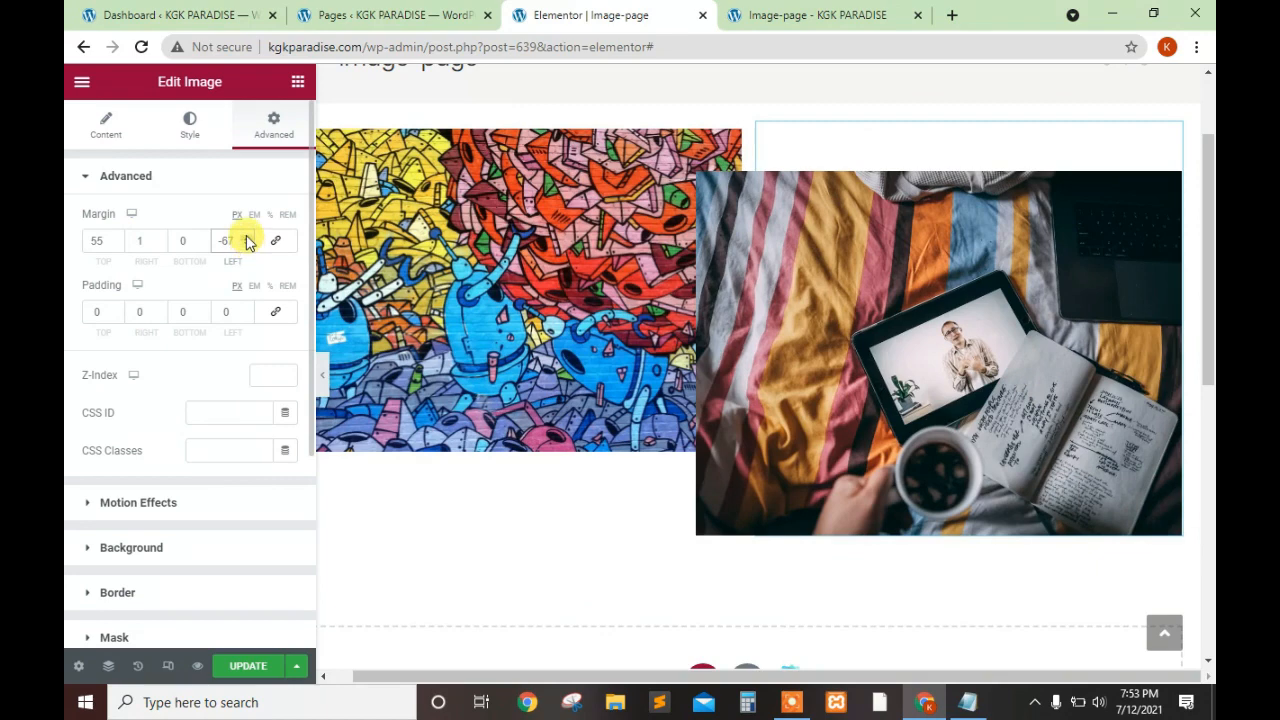
{"action": "left_click", "coordinate": [247, 237]}
{"action": "left_click", "coordinate": [247, 237]}
{"action": "left_click", "coordinate": [247, 237]}
{"action": "left_click", "coordinate": [247, 237]}
{"action": "left_click", "coordinate": [247, 237]}
{"action": "left_click", "coordinate": [247, 237]}
{"action": "left_click", "coordinate": [247, 237]}
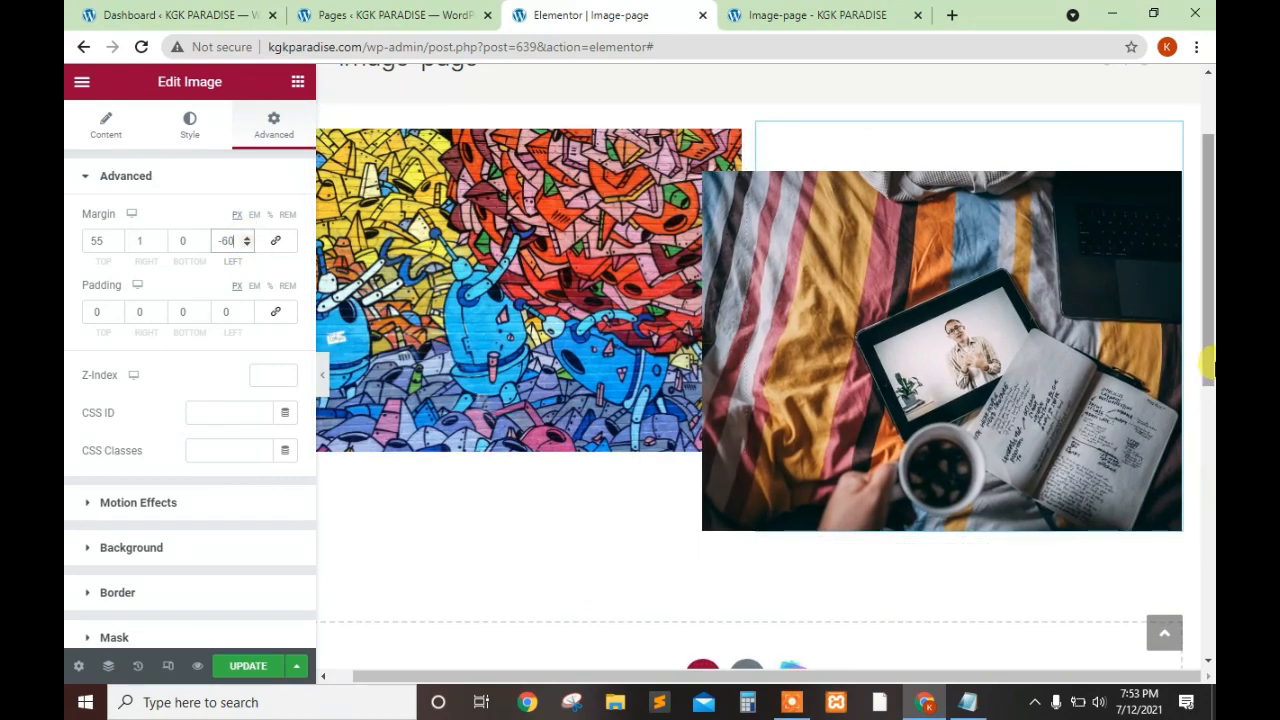
{"action": "left_click_drag", "start_coordinate": [1210, 360], "coordinate": [1210, 317]}
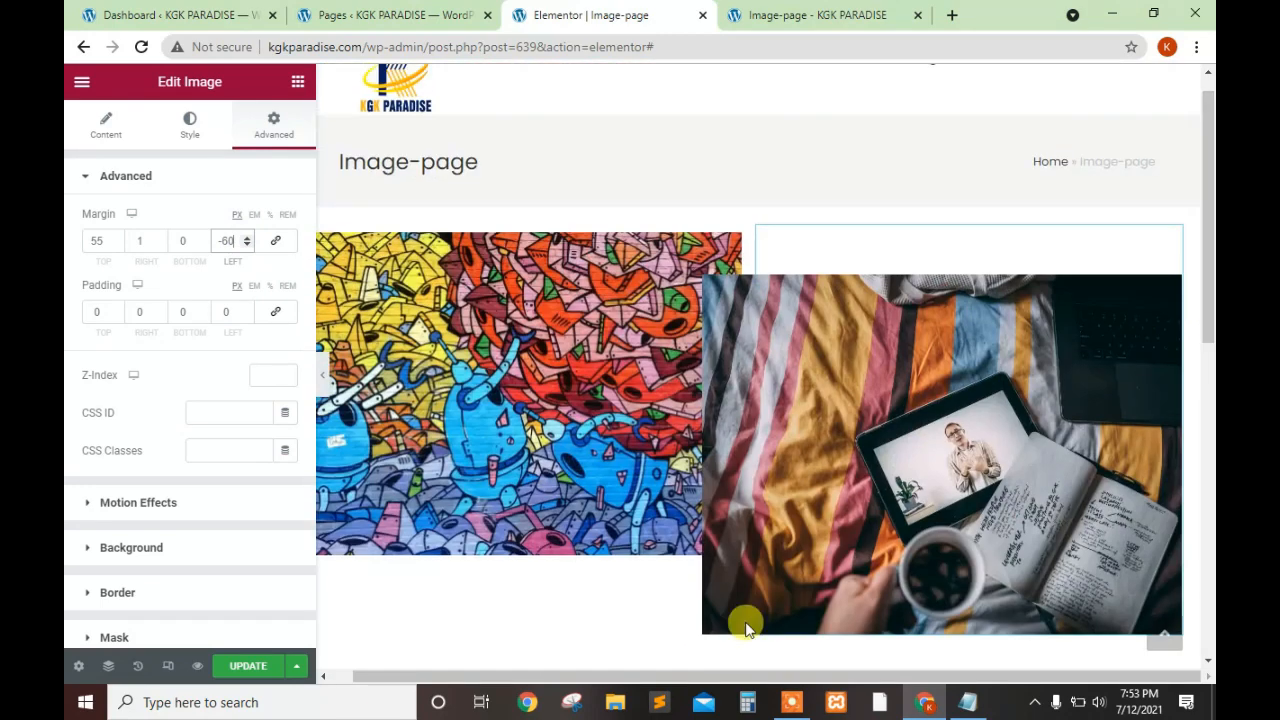
{"action": "left_click", "coordinate": [248, 676]}
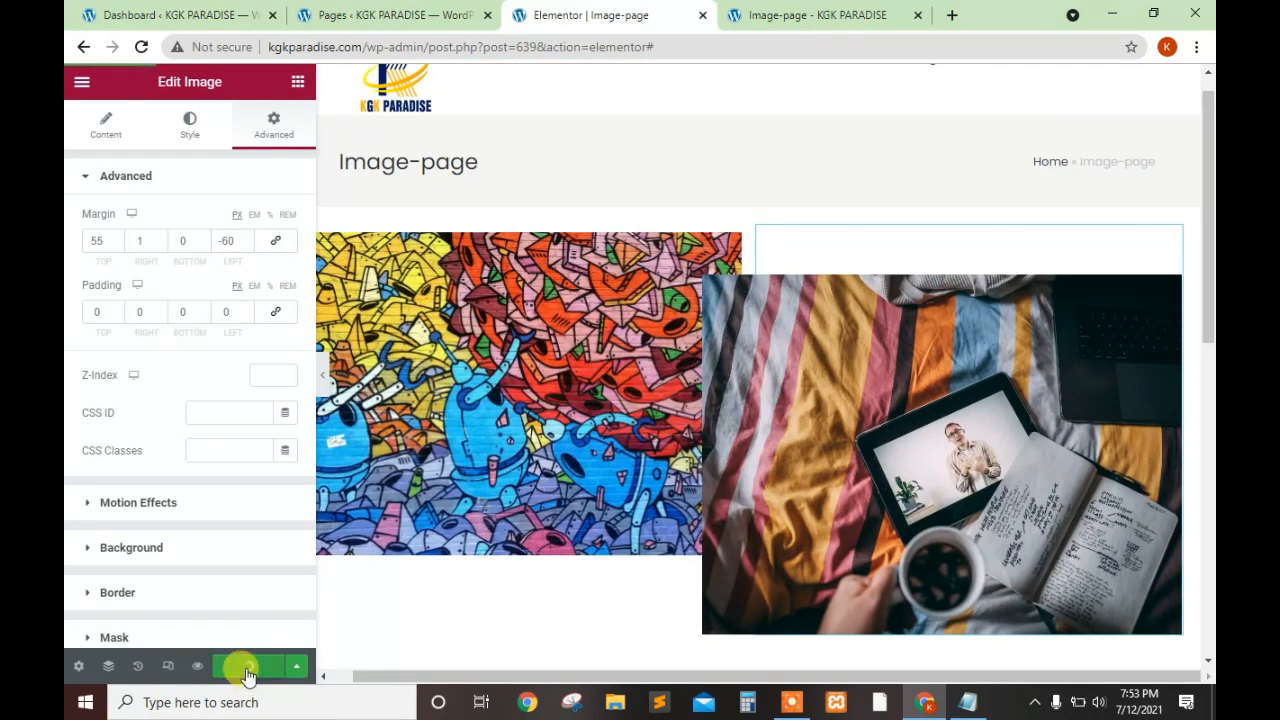
Reload the published Image-page and examine how the two images overlap on the live site
{"action": "left_click", "coordinate": [845, 17]}
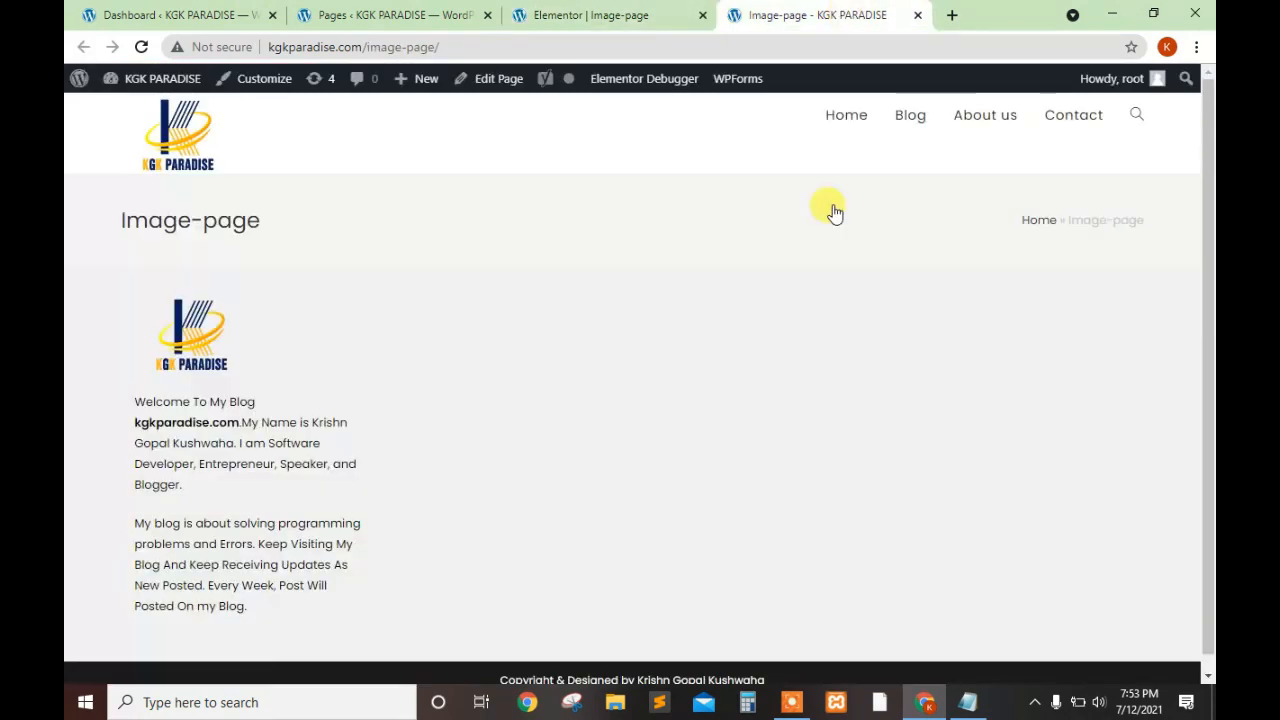
{"action": "mouse_move", "coordinate": [395, 88]}
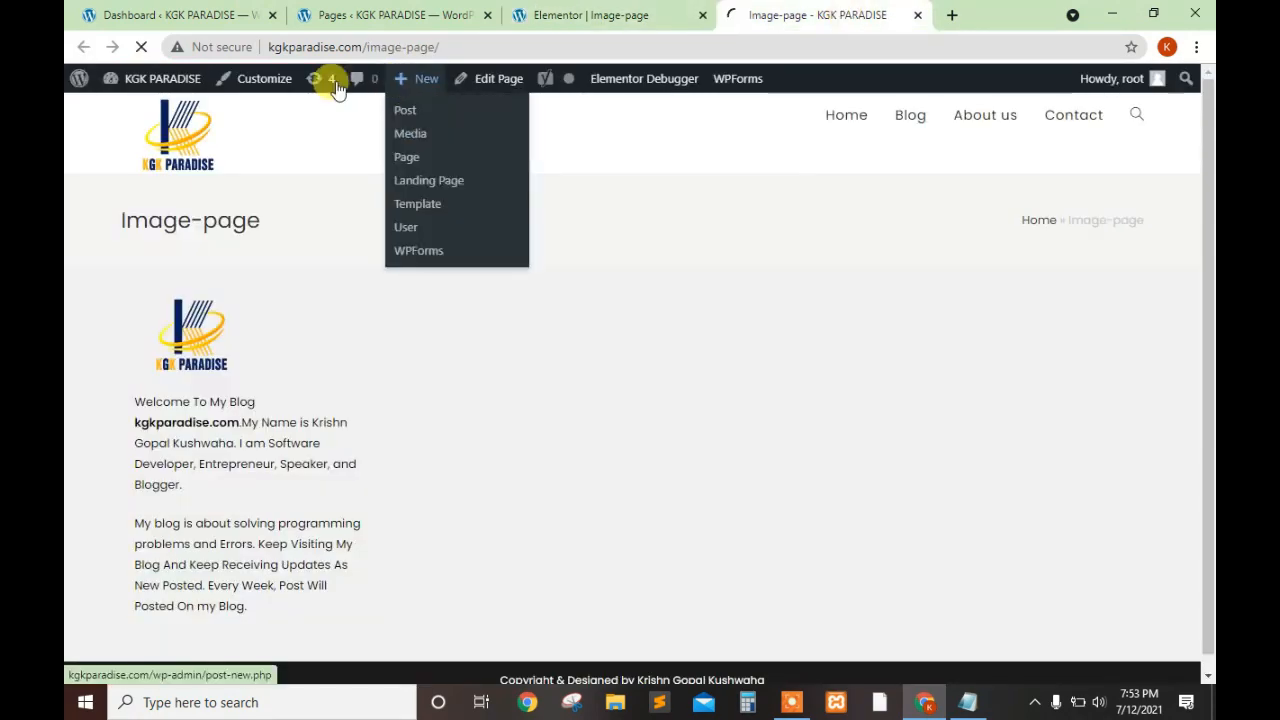
{"action": "left_click", "coordinate": [136, 48]}
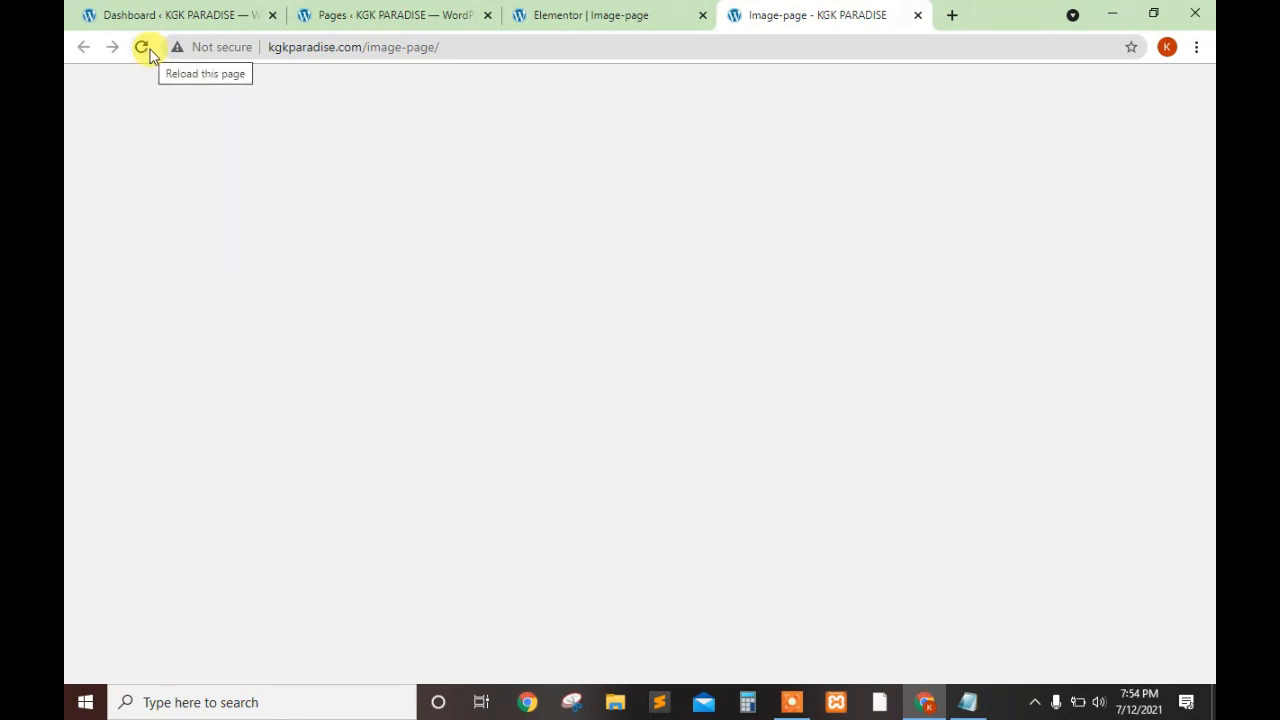
{"action": "left_click", "coordinate": [150, 55]}
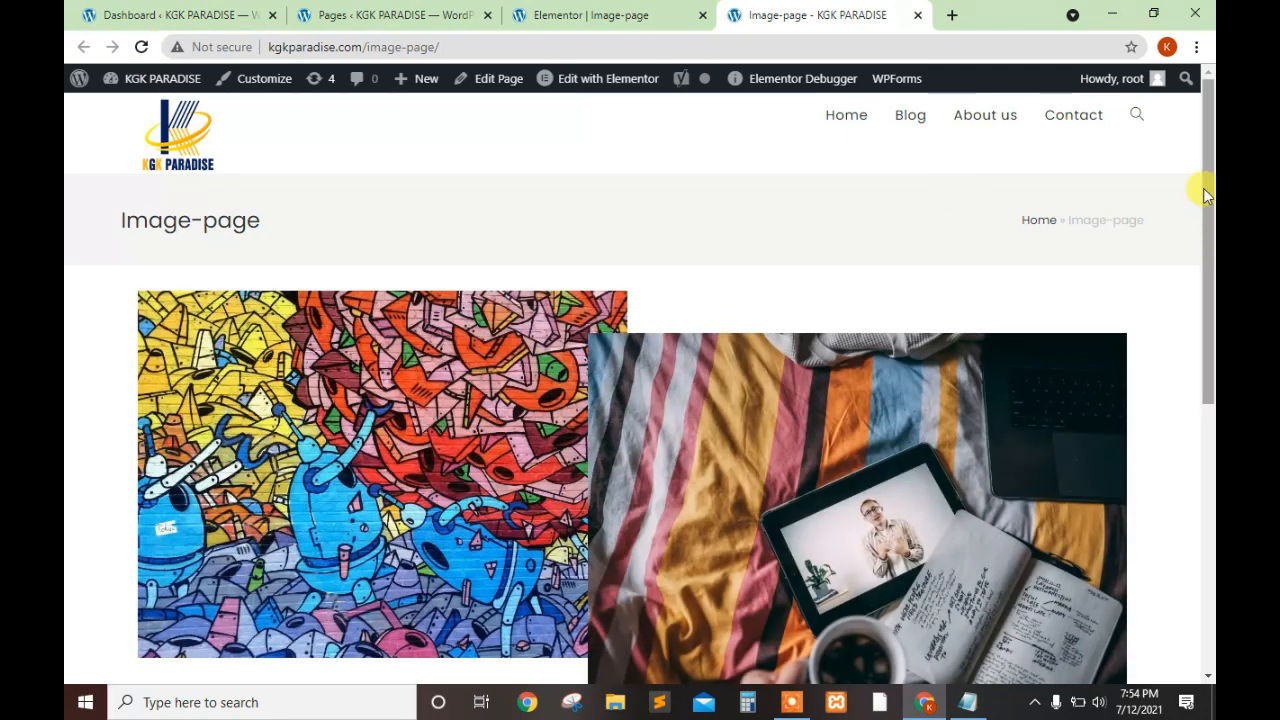
{"action": "left_click_drag", "start_coordinate": [1203, 188], "coordinate": [1211, 246]}
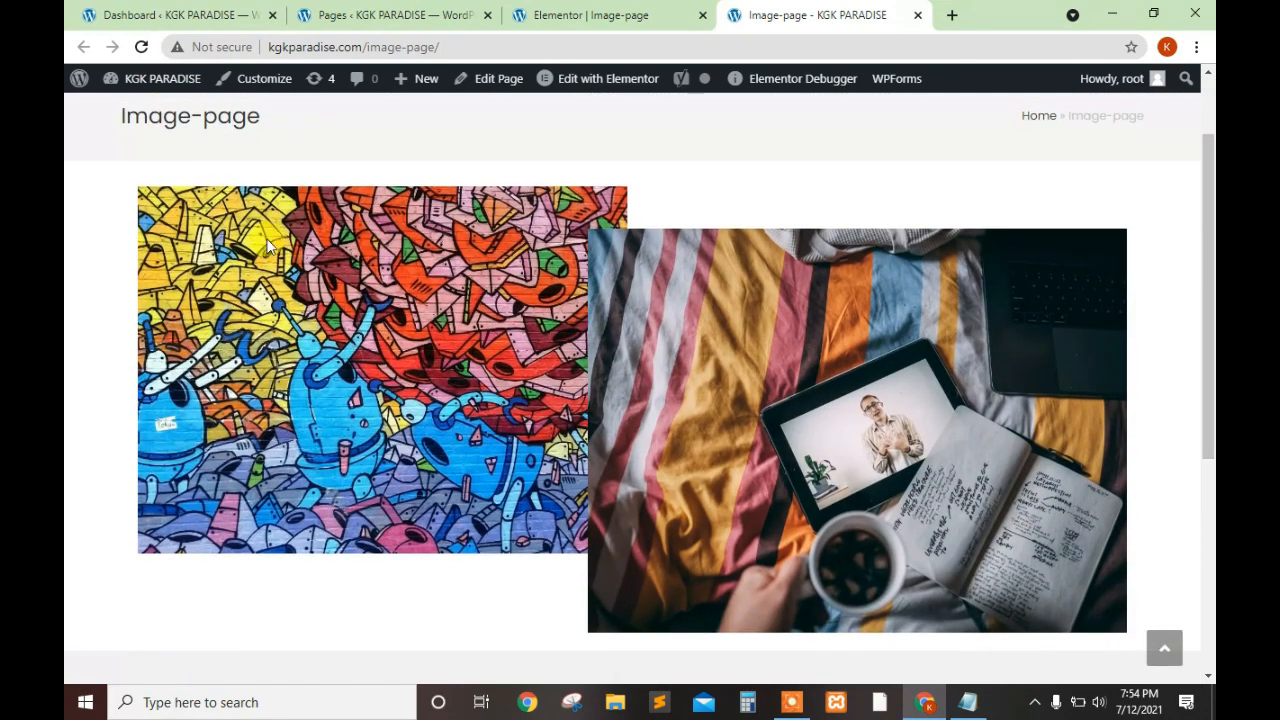
{"action": "mouse_move", "coordinate": [1206, 253]}
{"action": "left_mouse_down"}
{"action": "mouse_move", "coordinate": [1209, 310]}
{"action": "mouse_move", "coordinate": [1206, 237]}
{"action": "left_mouse_up"}
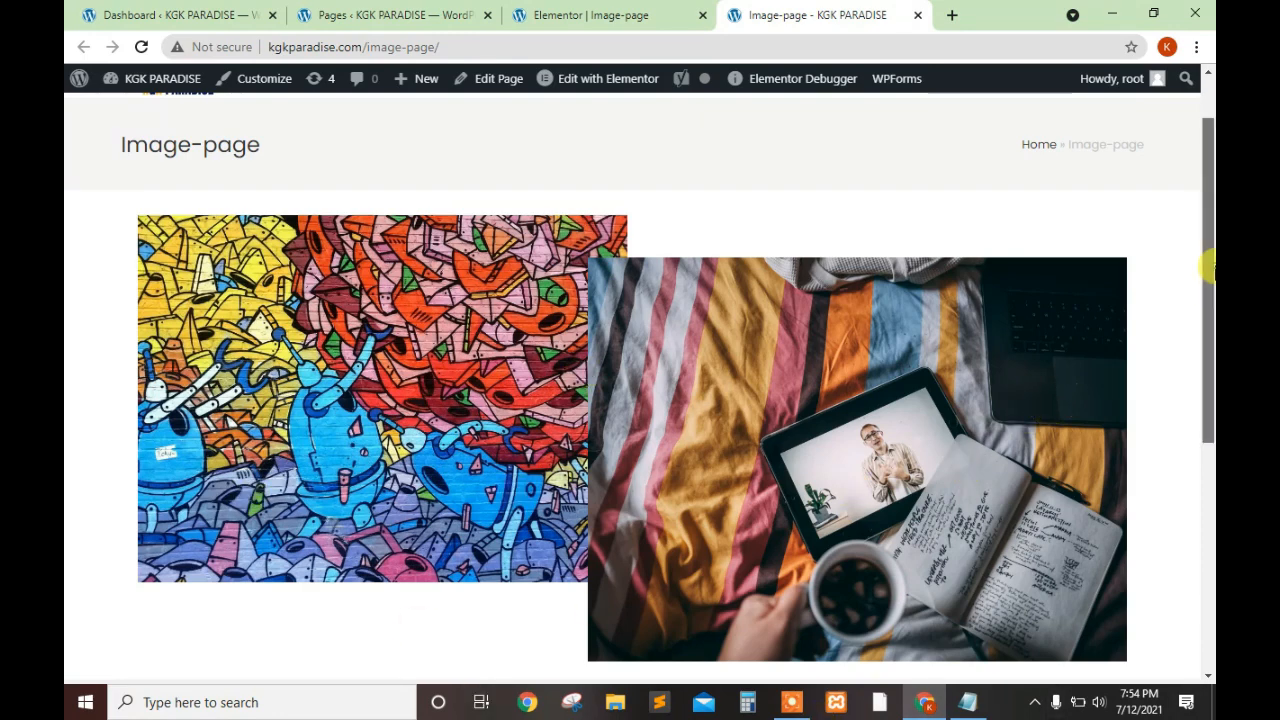
{"action": "mouse_move", "coordinate": [1206, 266]}
{"action": "left_mouse_down"}
{"action": "mouse_move", "coordinate": [1208, 358]}
{"action": "mouse_move", "coordinate": [1208, 232]}
{"action": "mouse_move", "coordinate": [1208, 288]}
{"action": "left_mouse_up"}
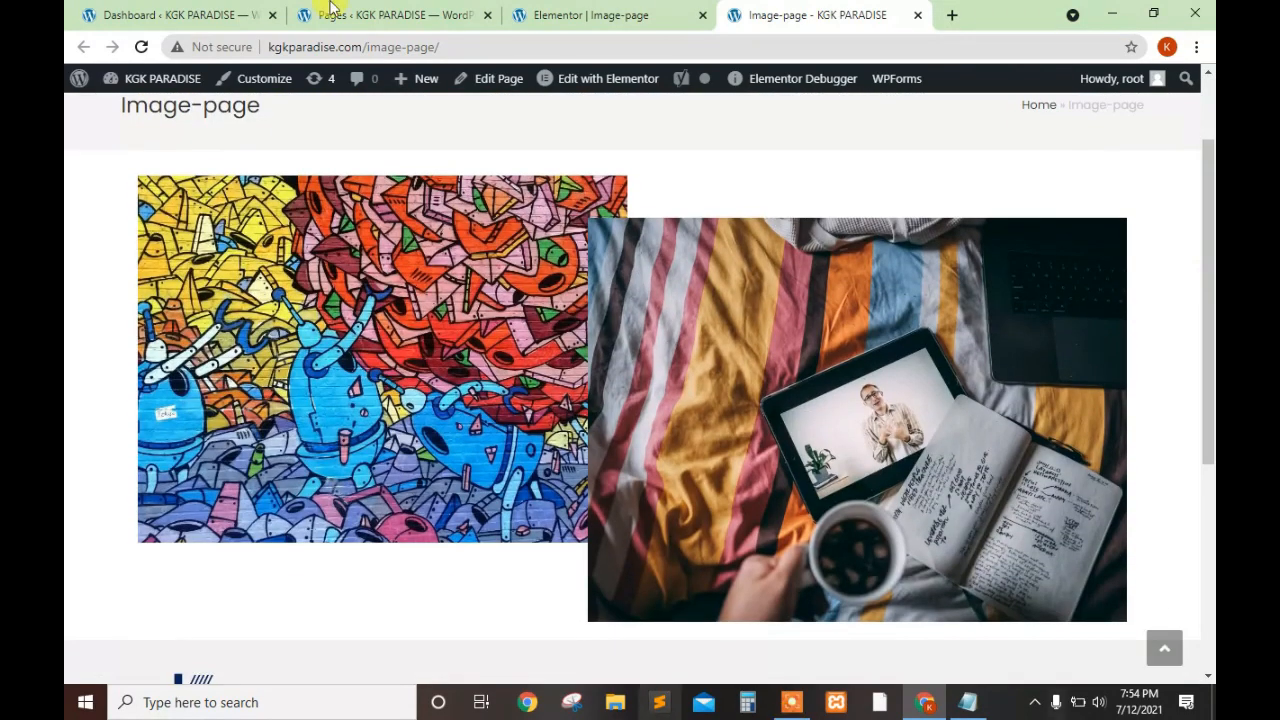
Switch to readonly.txt in Notepad and add the line "So friends you can design the pages and ovarlap the images ok" below the existing intro text
{"action": "left_click", "coordinate": [966, 702]}
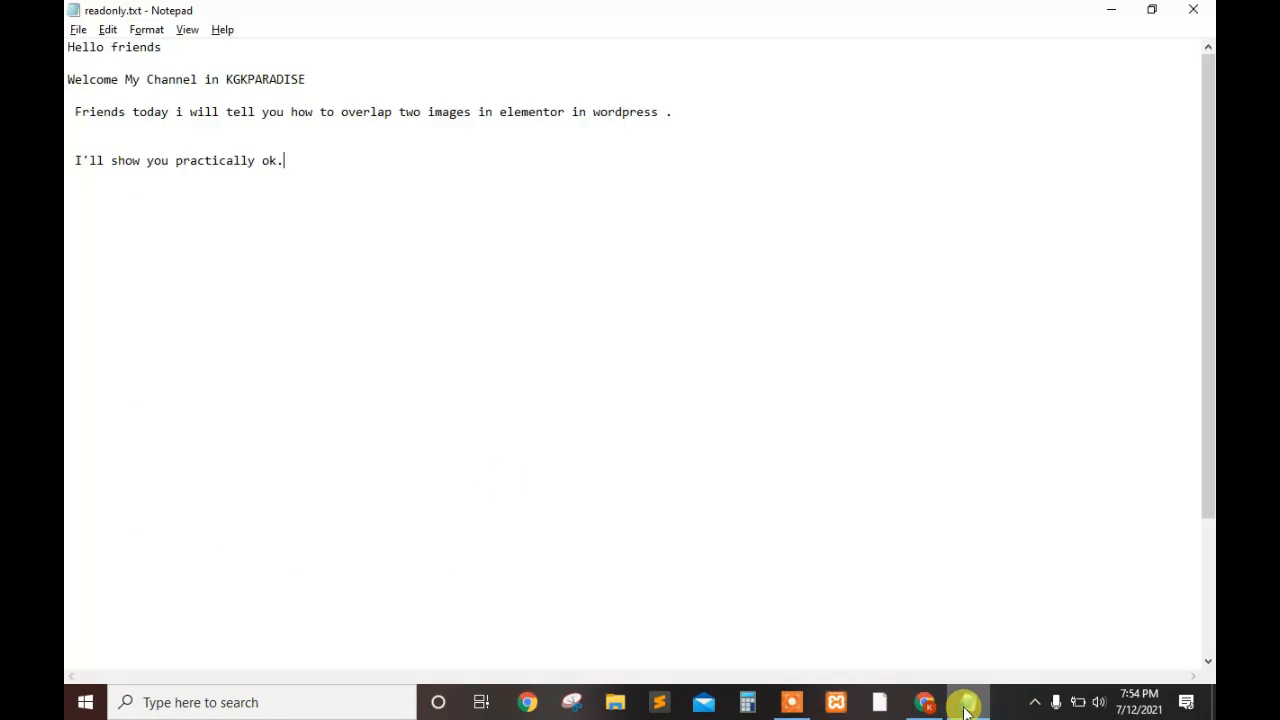
{"action": "left_click", "coordinate": [336, 315]}
{"action": "key", "text": "Return"}
{"action": "key", "text": "Return"}
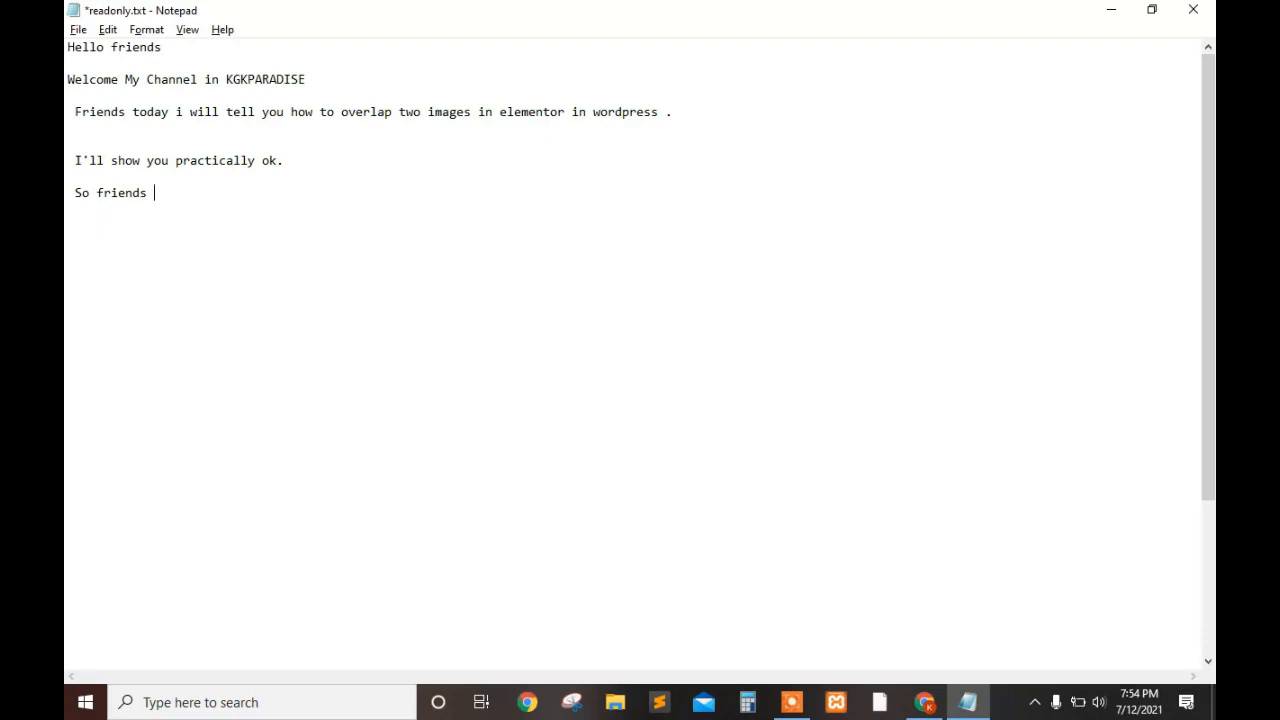
{"action": "type", "text": "you can design the pages"}
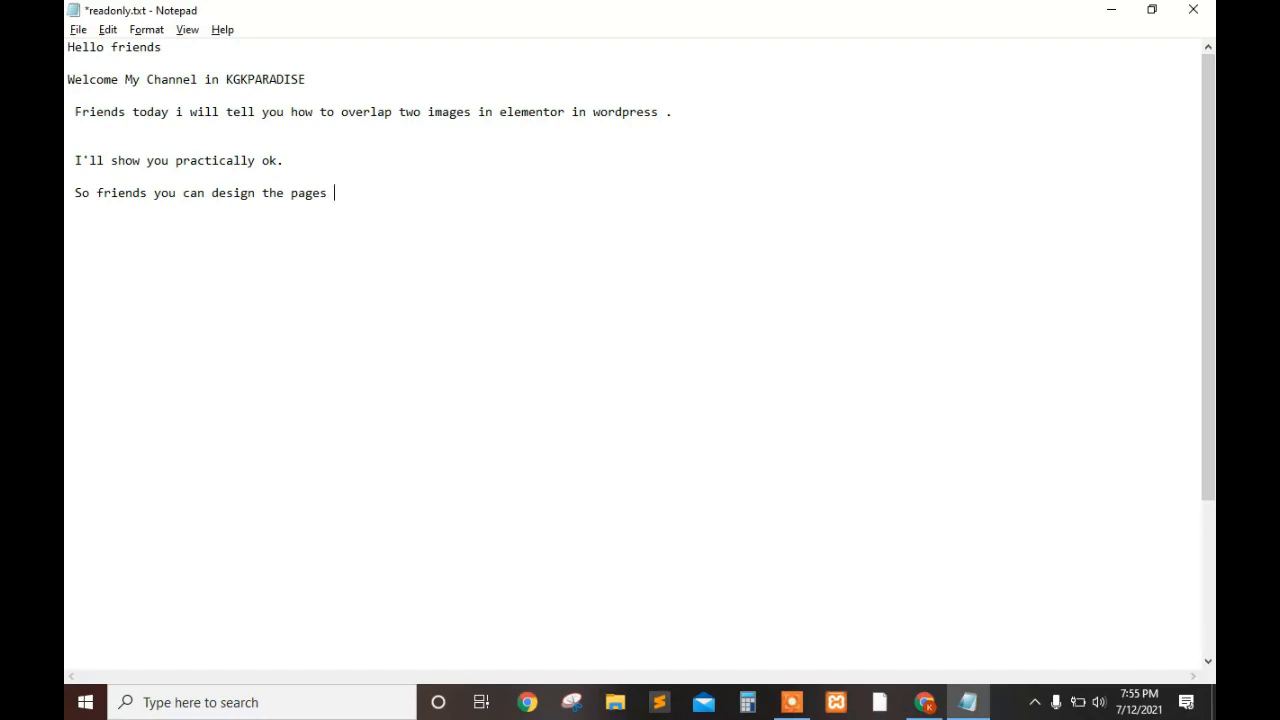
{"action": "type", "text": " and ovarlap the im"}
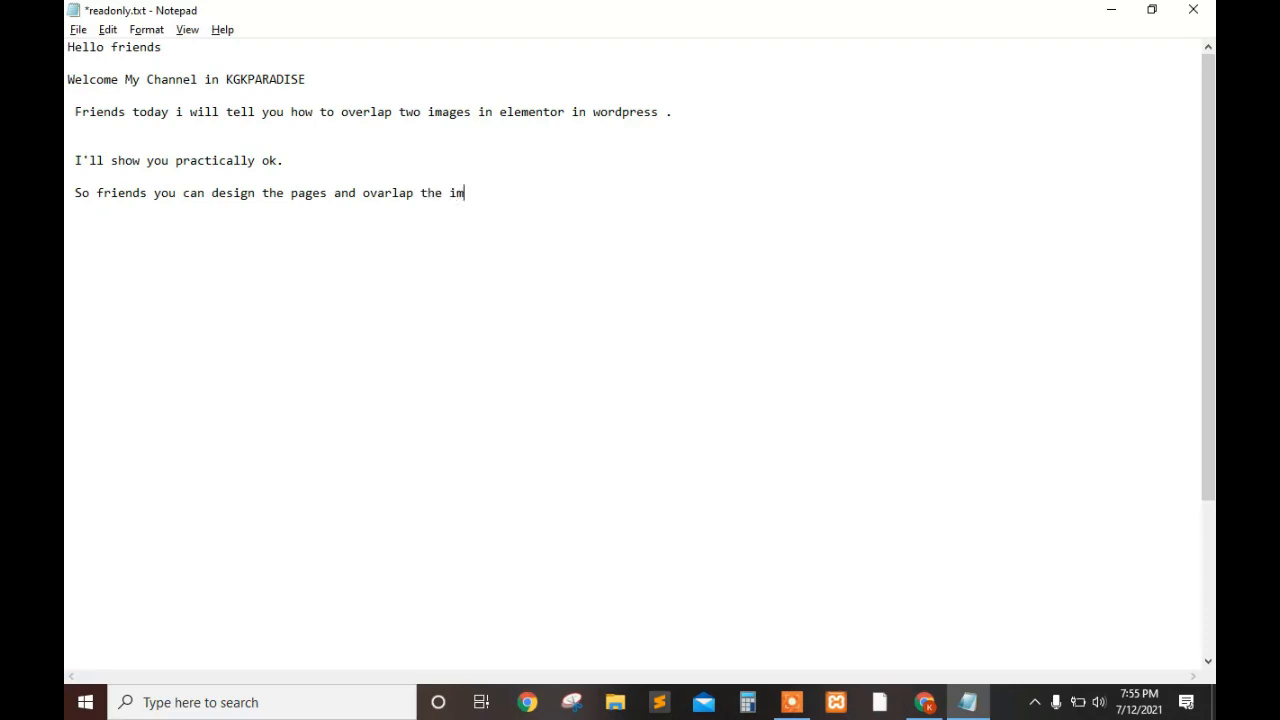
{"action": "type", "text": "ages ok"}
Go to the closing notes in the text file and highlight the subscribe sentence and the "Thank you" line
{"action": "left_click_drag", "start_coordinate": [1208, 174], "coordinate": [1208, 380]}
{"action": "left_click_drag", "start_coordinate": [68, 500], "coordinate": [1120, 505]}
{"action": "left_click", "coordinate": [477, 497]}
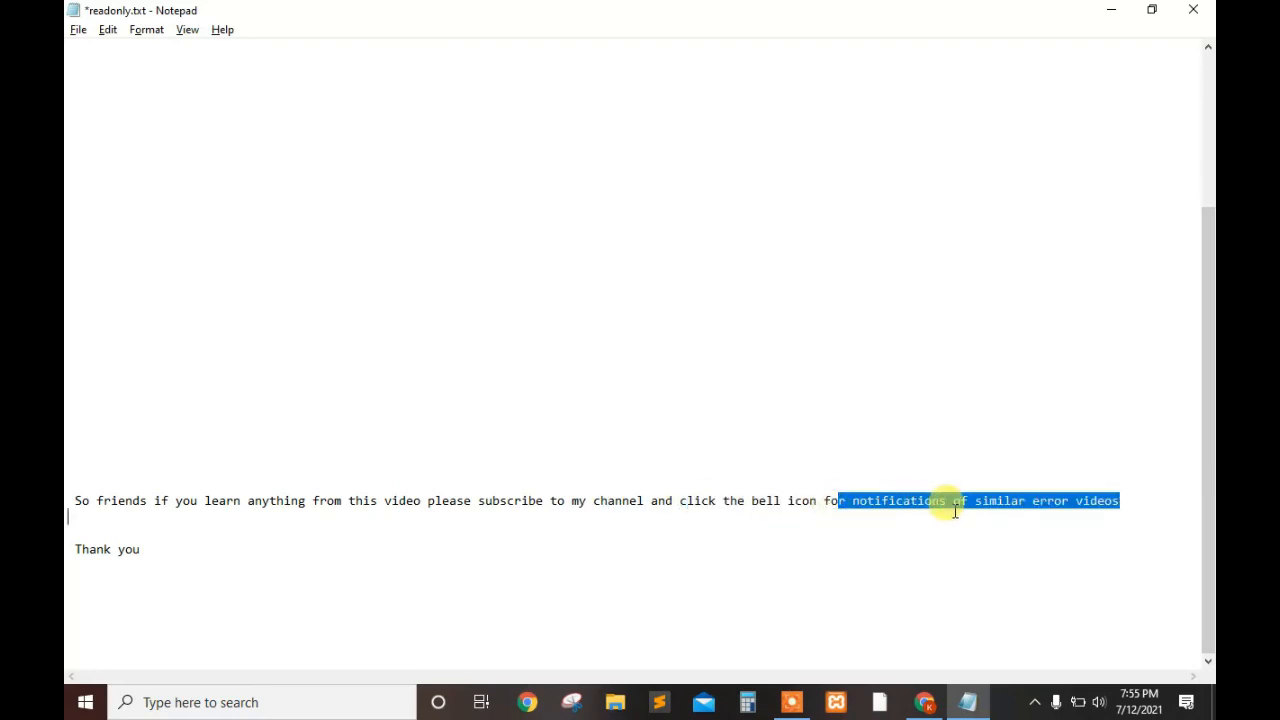
{"action": "left_click", "coordinate": [1137, 506]}
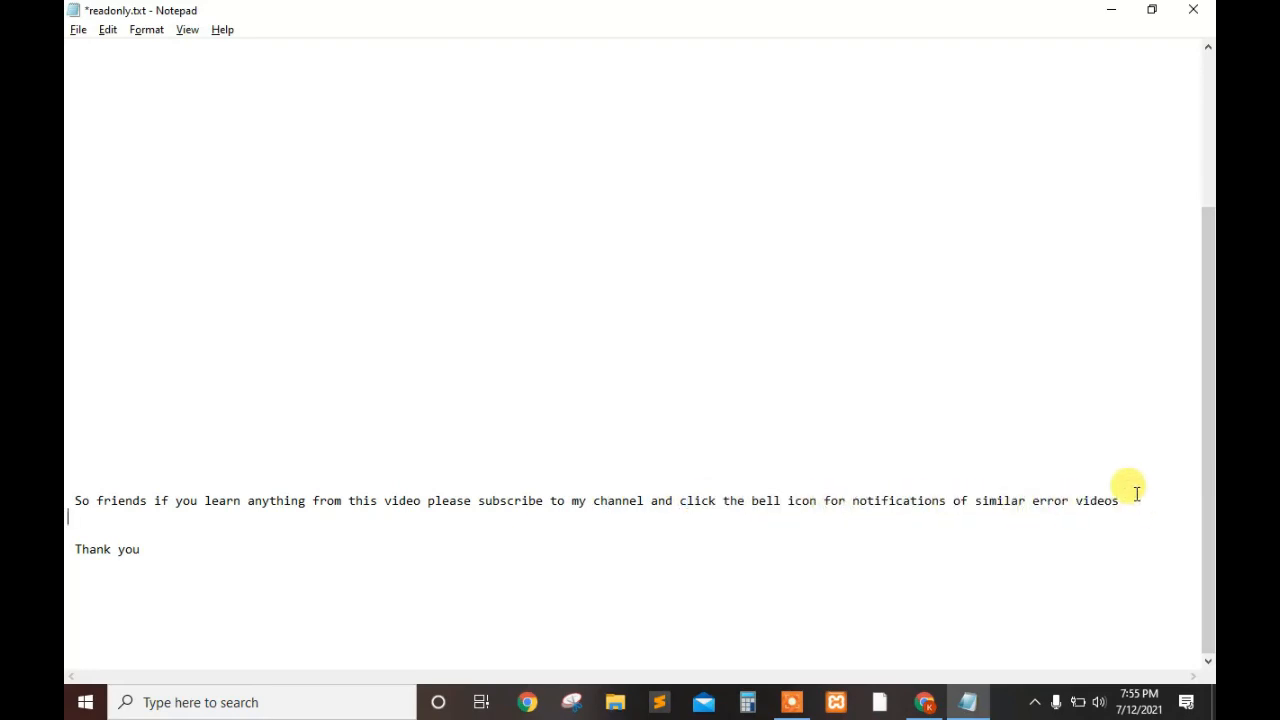
{"action": "left_click", "coordinate": [141, 548]}
{"action": "key", "text": "shift+Home"}
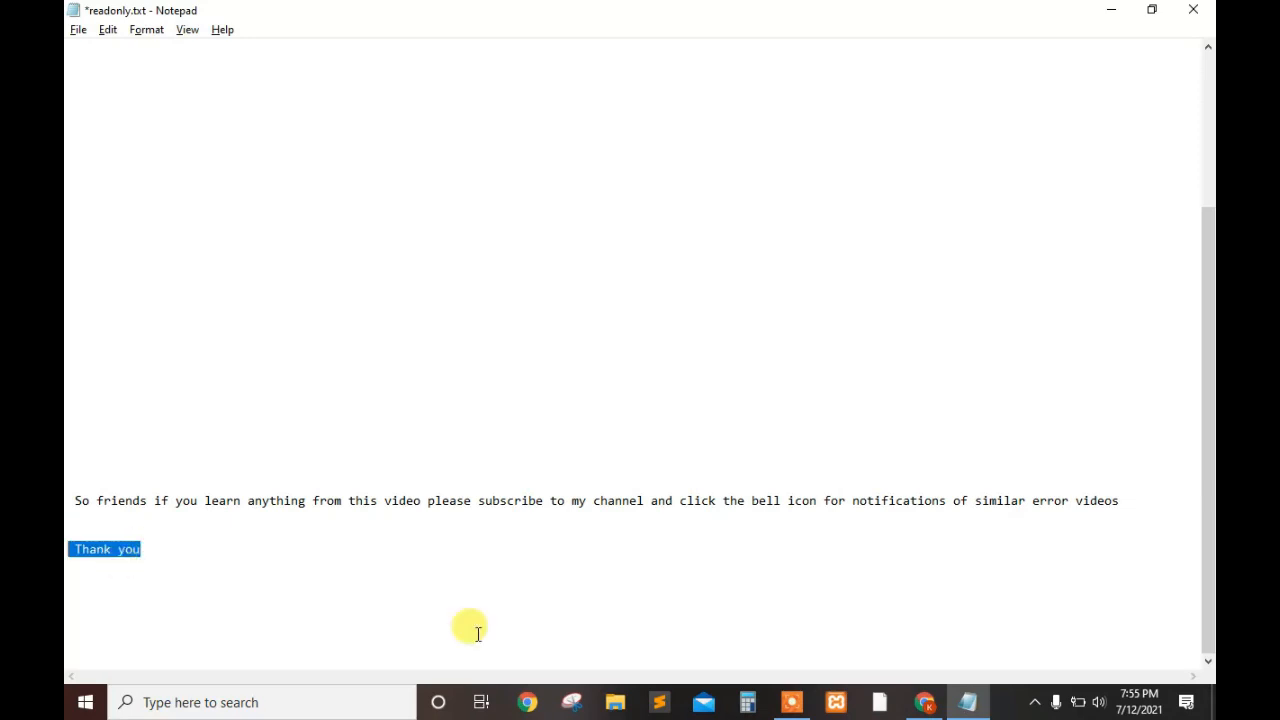
{"action": "left_click", "coordinate": [791, 702]}
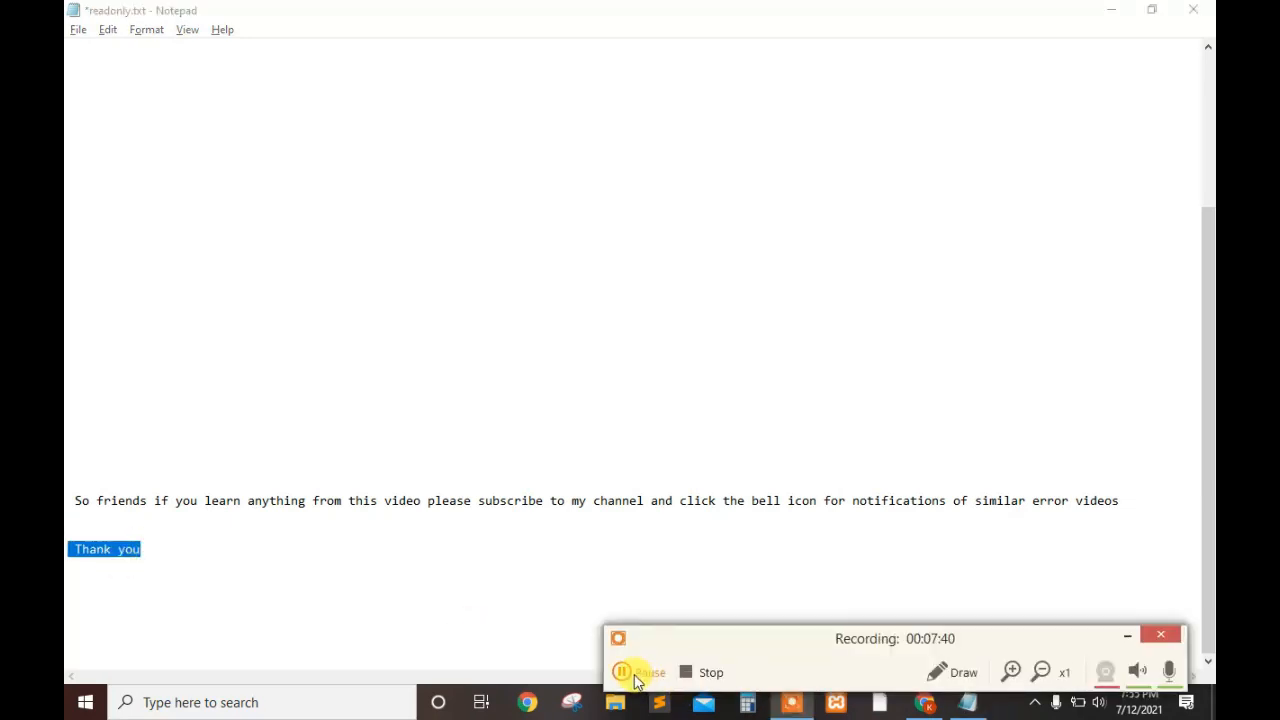